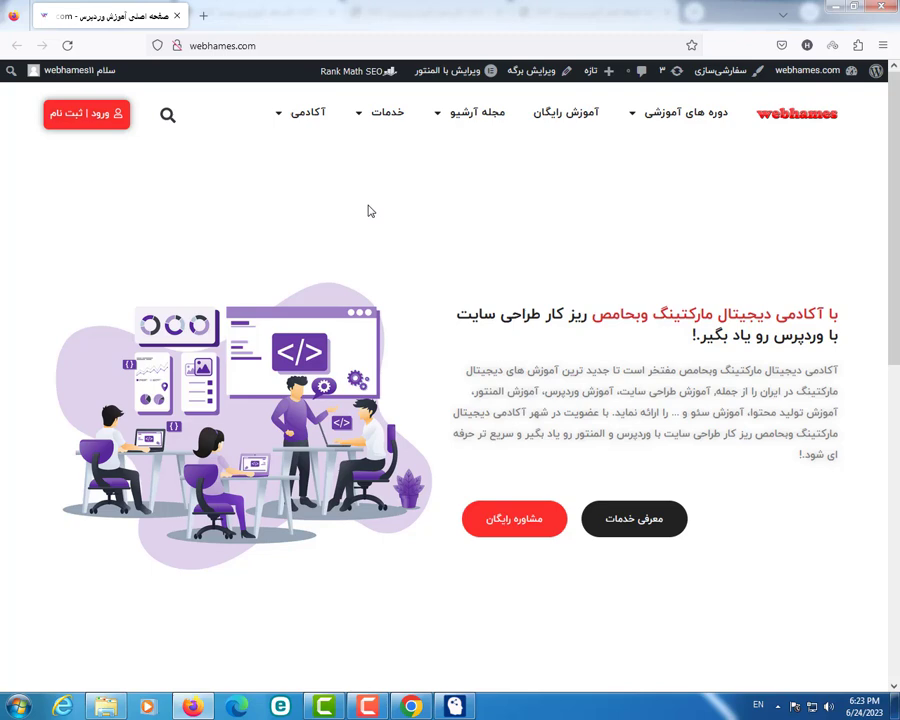
Step: Show the webhames.com homepage in the browser's responsive design view and look through its small-screen layout
key("ctrl+shift+m")
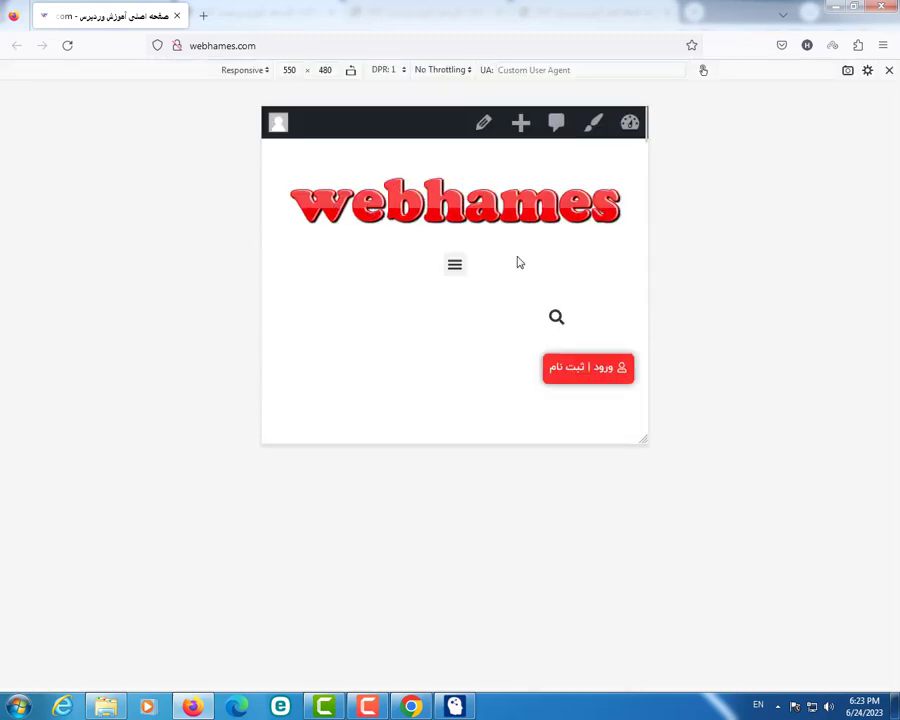
scroll(518, 262, "down", 15)
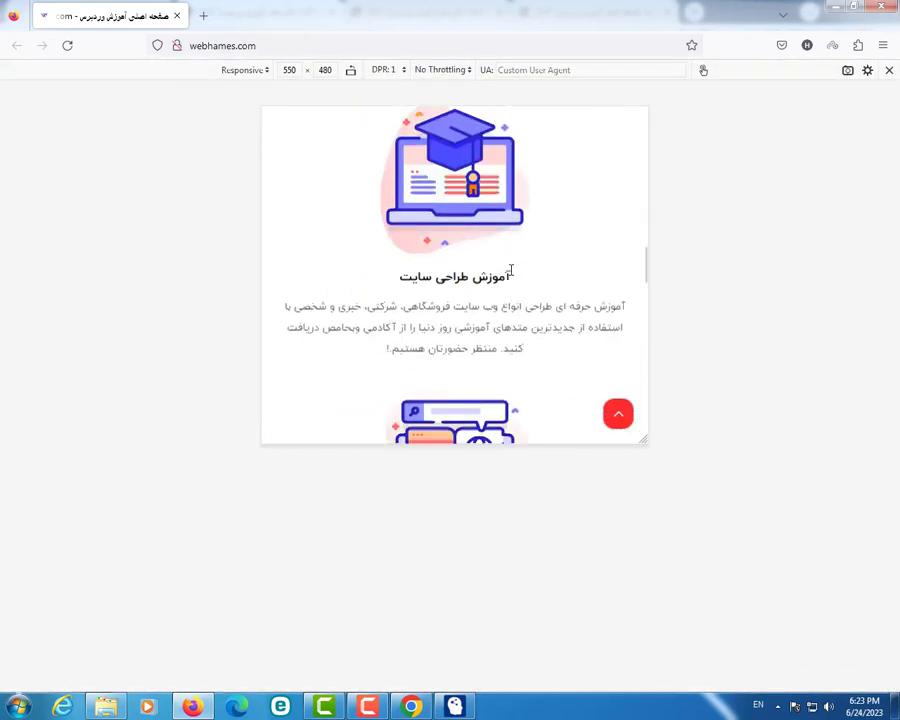
scroll(510, 275, "down", 10)
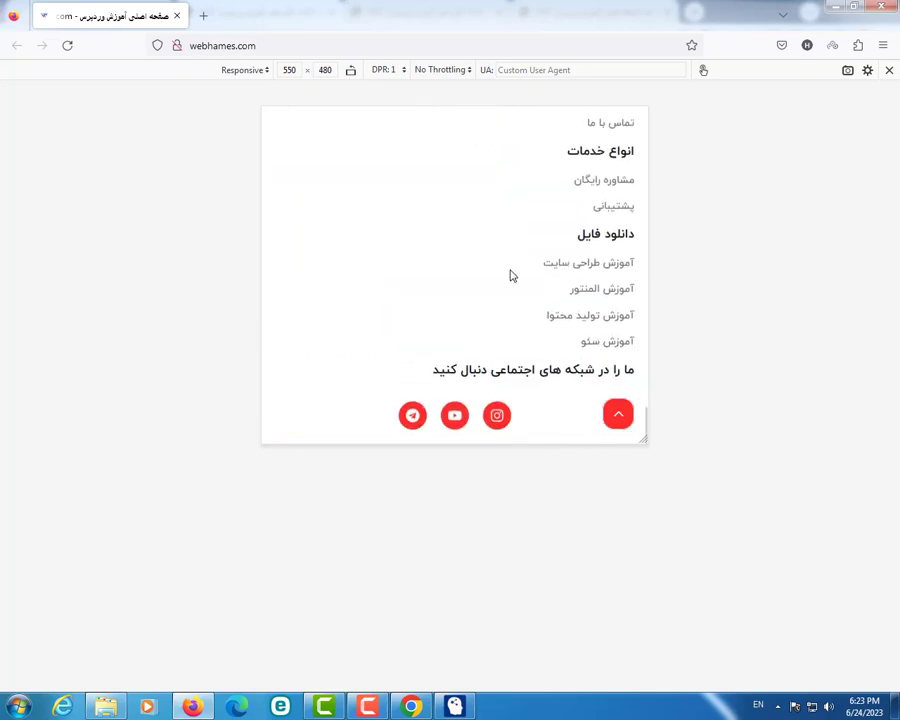
scroll(510, 275, "up", 20)
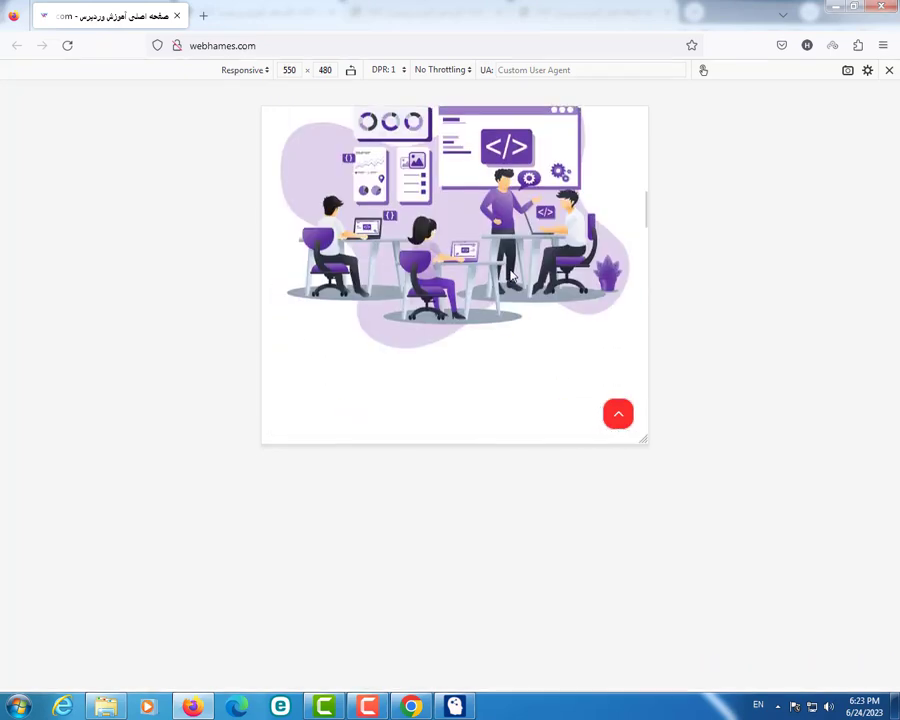
Step: Switch to Chrome and examine the webhames.com homepage's small-screen layout with the developer tools' device emulation
left_click(409, 708)
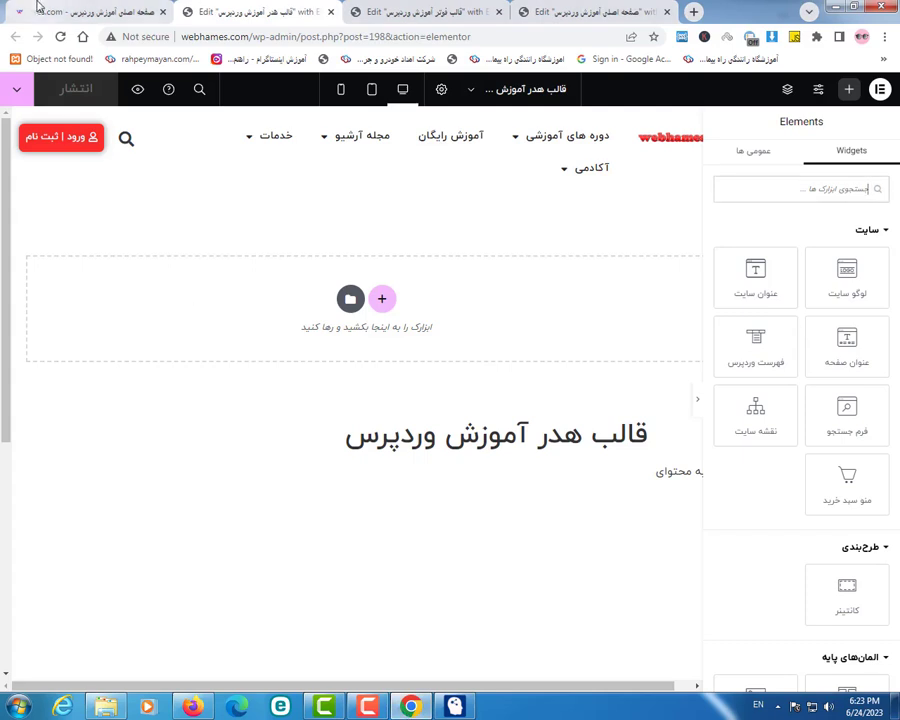
left_click(105, 10)
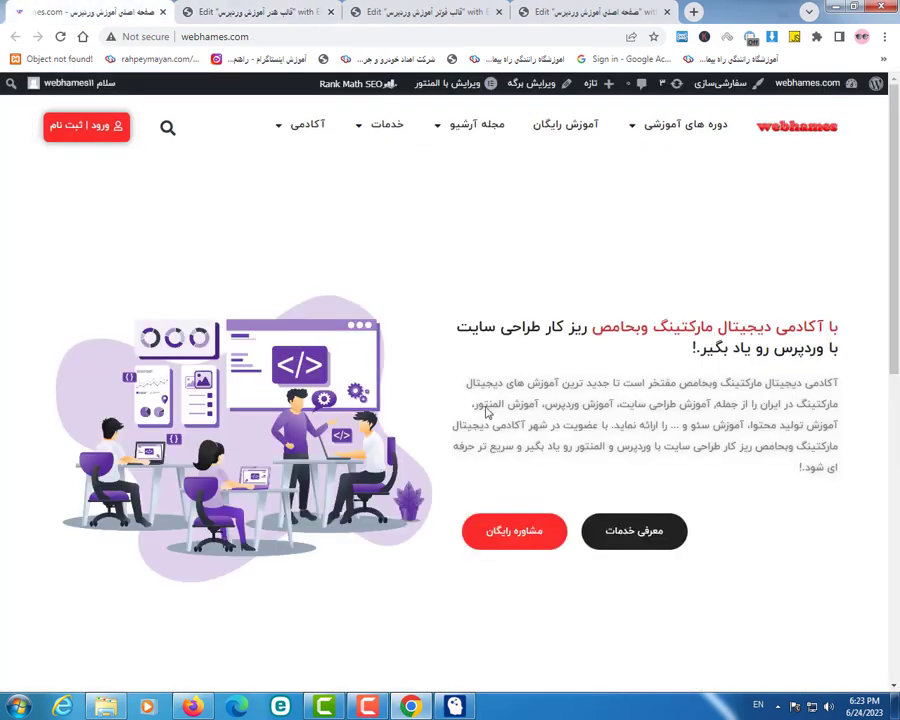
right_click(347, 235)
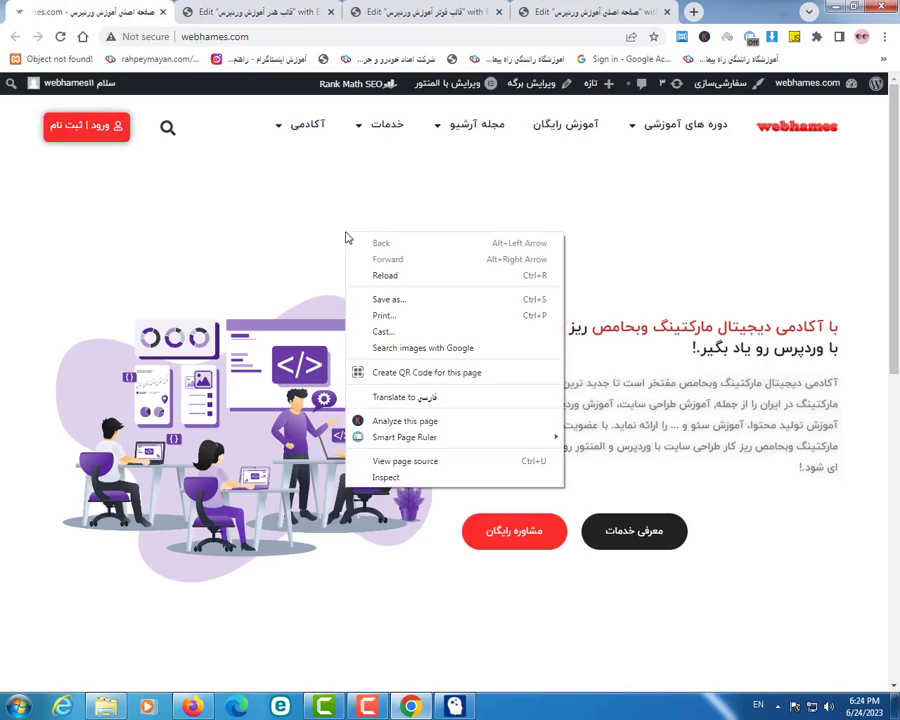
left_click(380, 478)
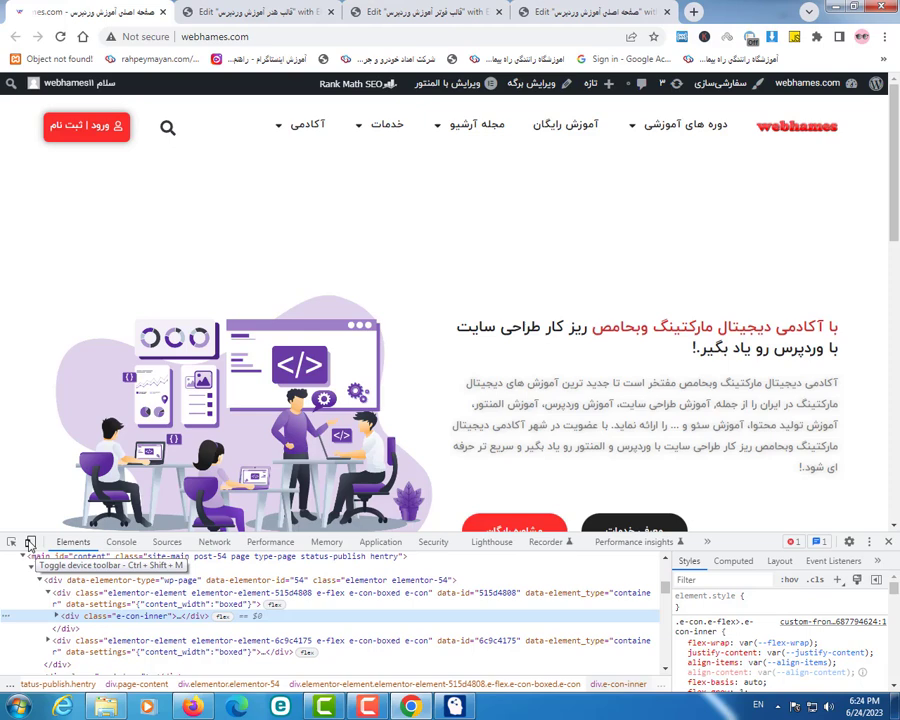
left_click(30, 543)
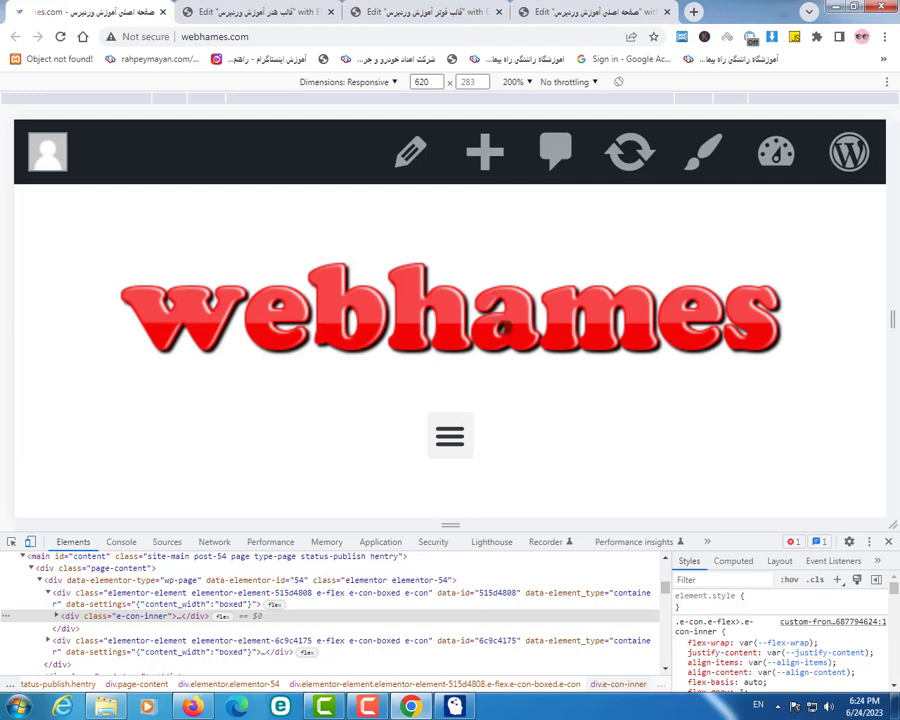
scroll(507, 338, "down", 5)
scroll(468, 378, "down", 10)
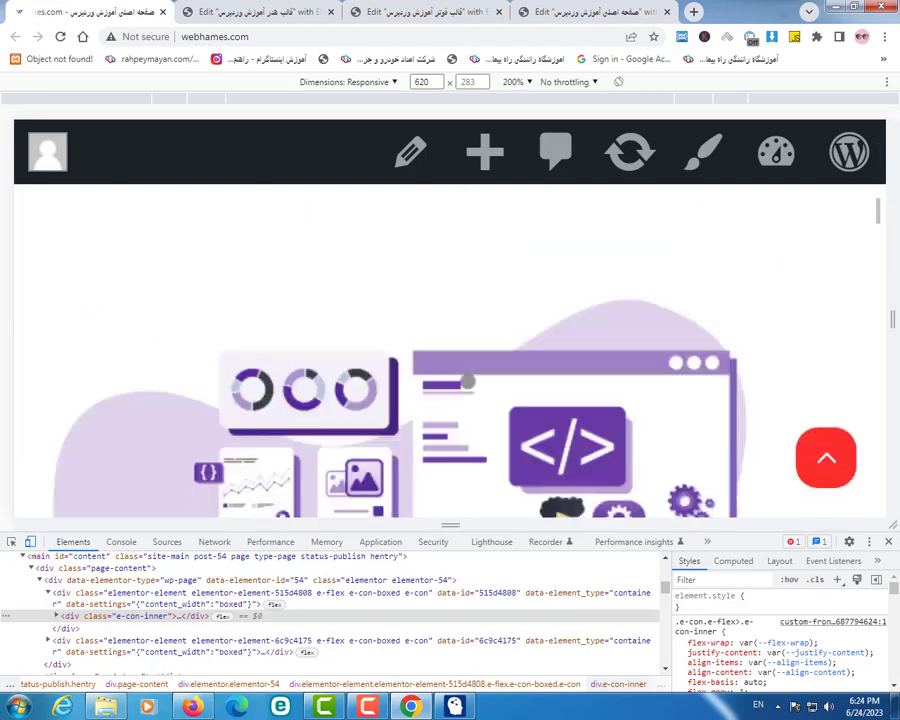
scroll(467, 381, "down", 8)
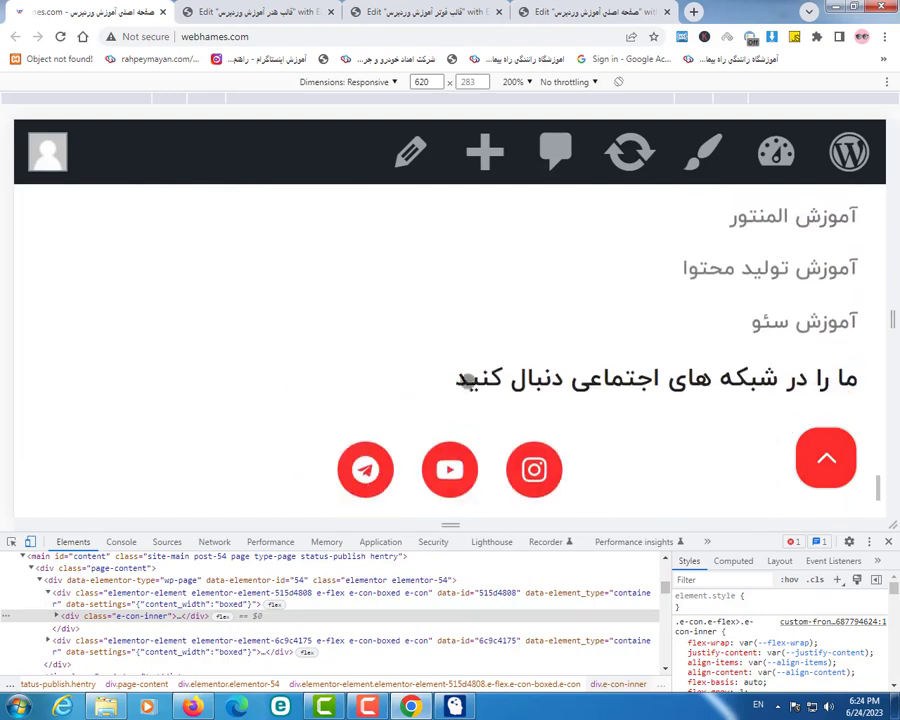
scroll(467, 381, "up", 18)
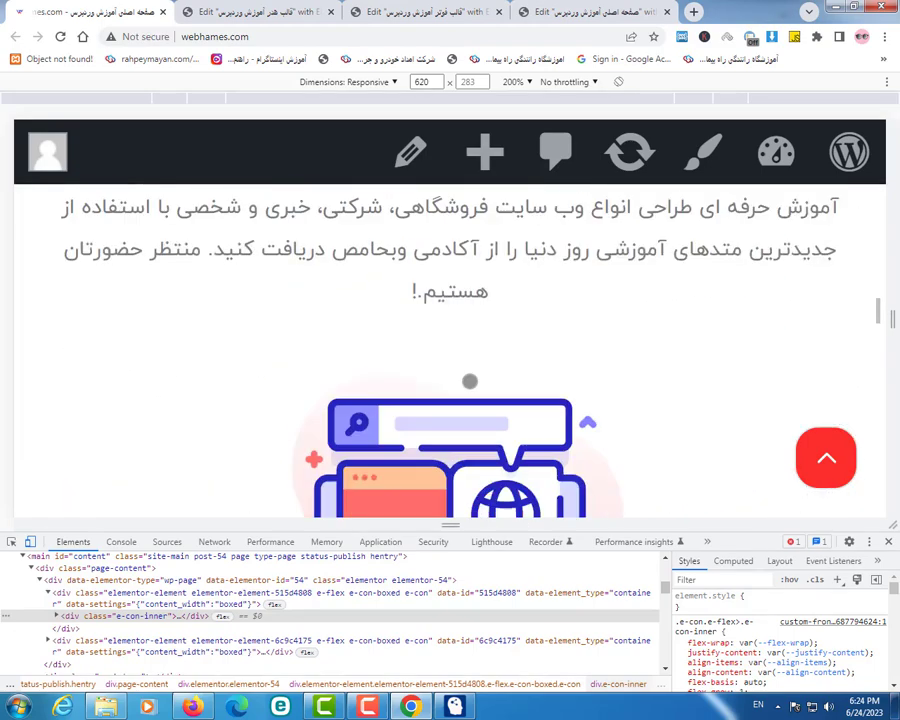
scroll(469, 381, "up", 3)
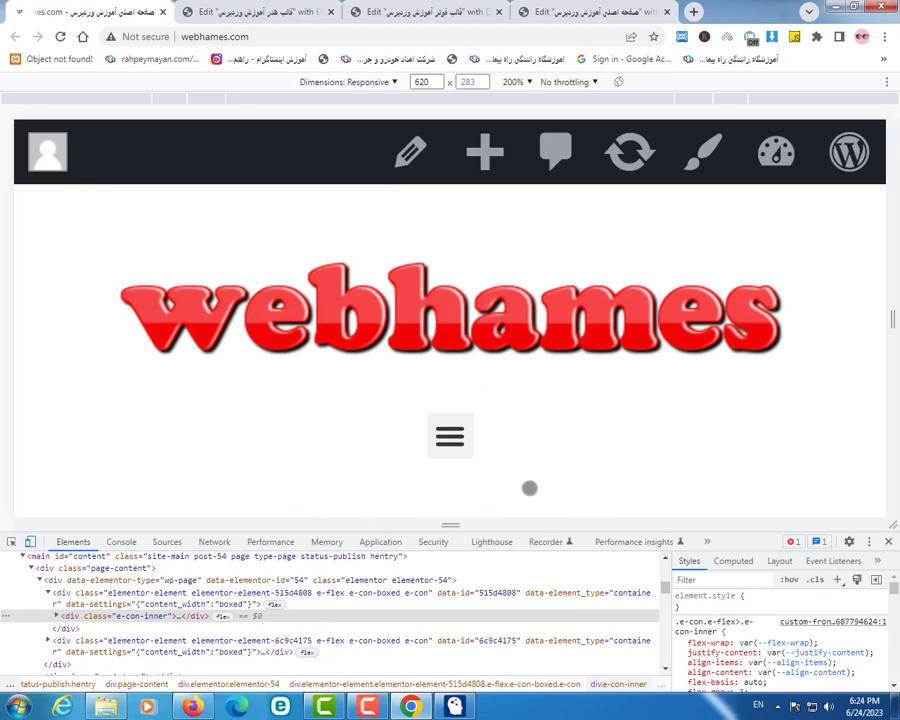
Step: Look over the open Elementor editors for the header template, footer template and homepage
left_click(290, 9)
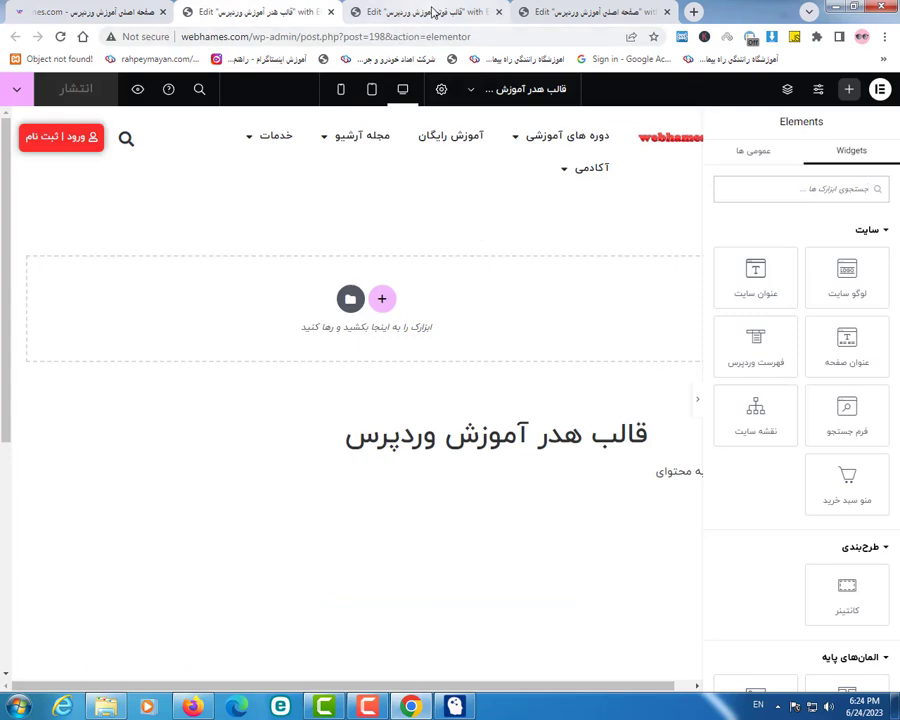
left_click(432, 9)
left_click(580, 11)
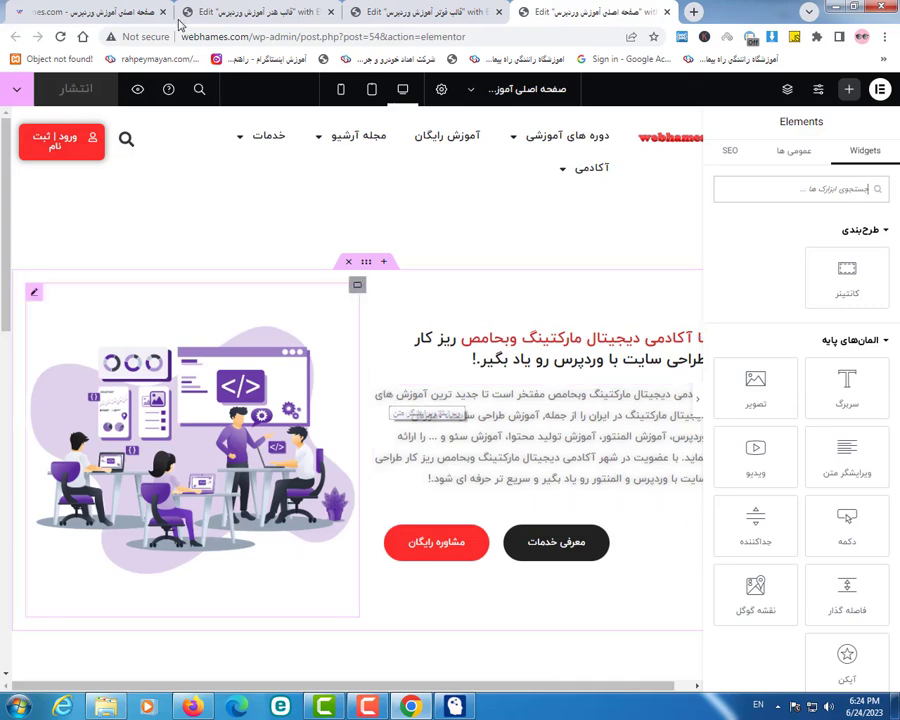
Step: Review the mobile and tablet breakpoints in the site's layout settings from the header template editor, then leave the settings
left_click(280, 10)
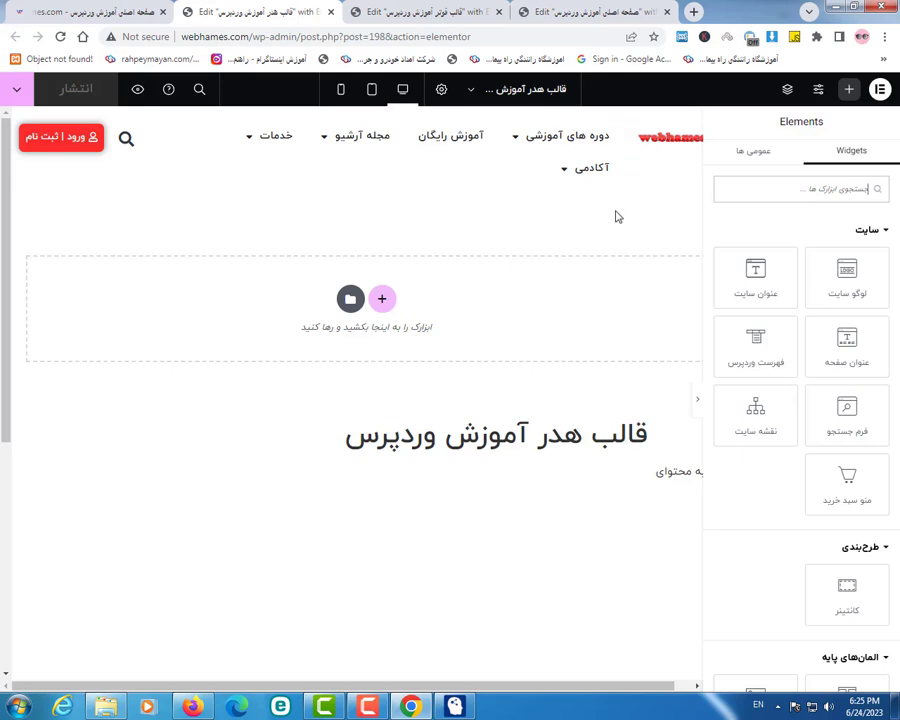
left_click(818, 90)
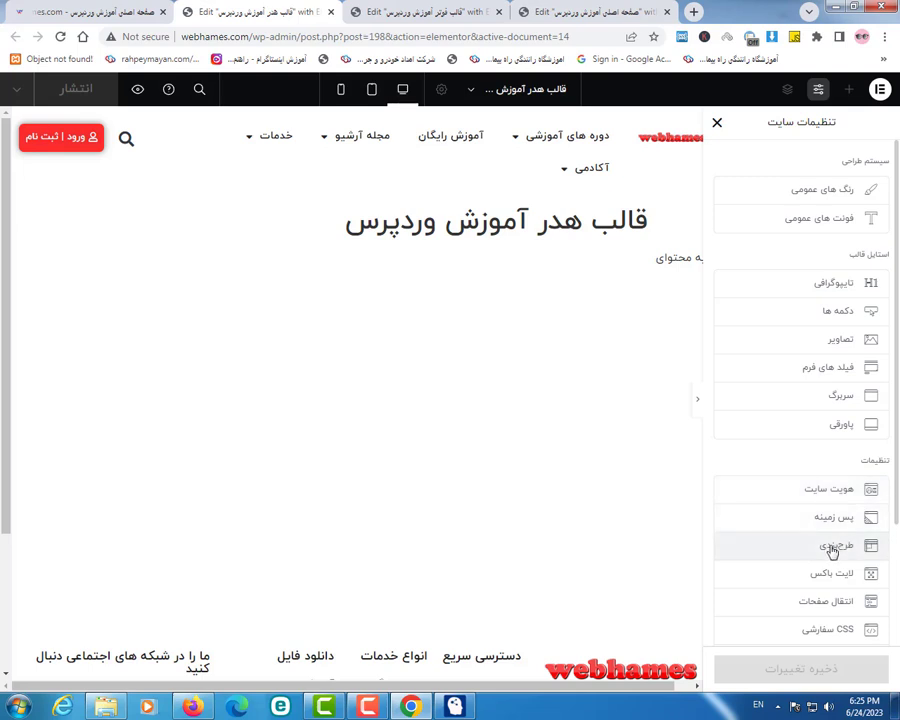
left_click(834, 549)
scroll(866, 556, "down", 3)
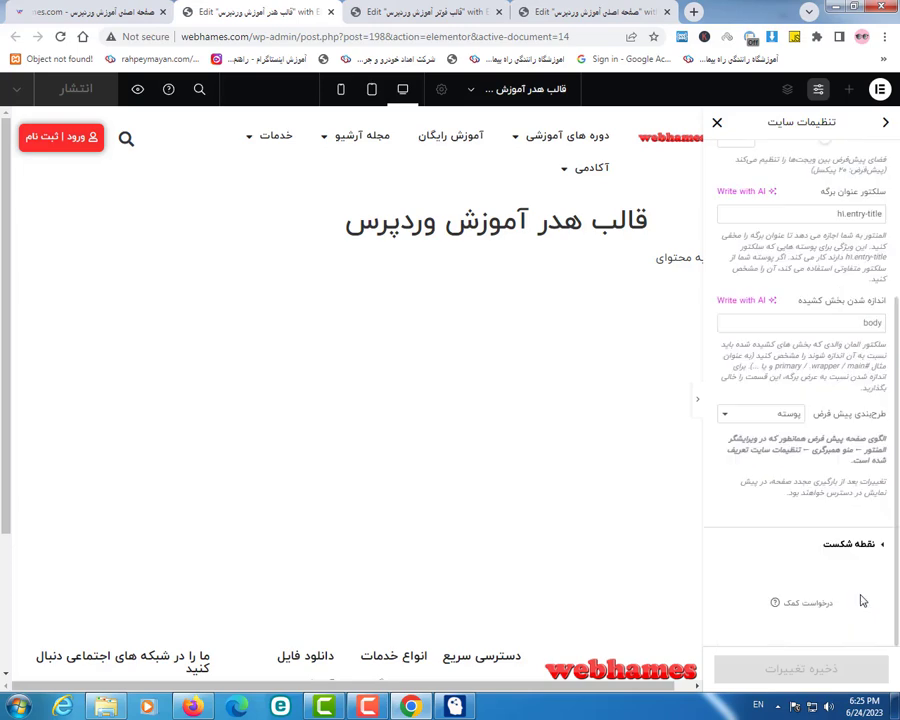
left_click(866, 545)
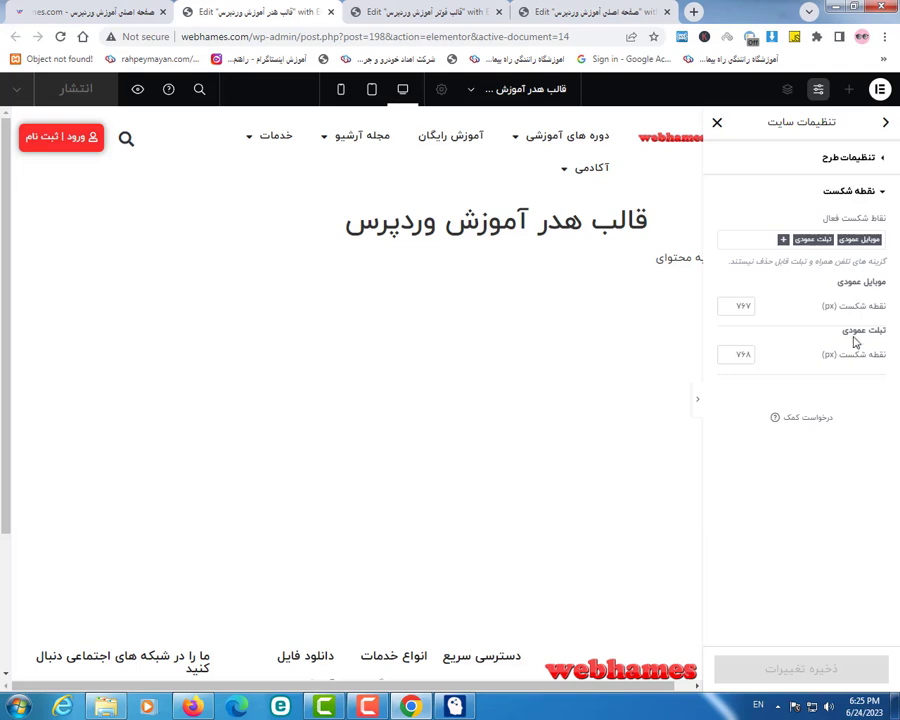
double_click(751, 309)
double_click(743, 353)
left_click(719, 125)
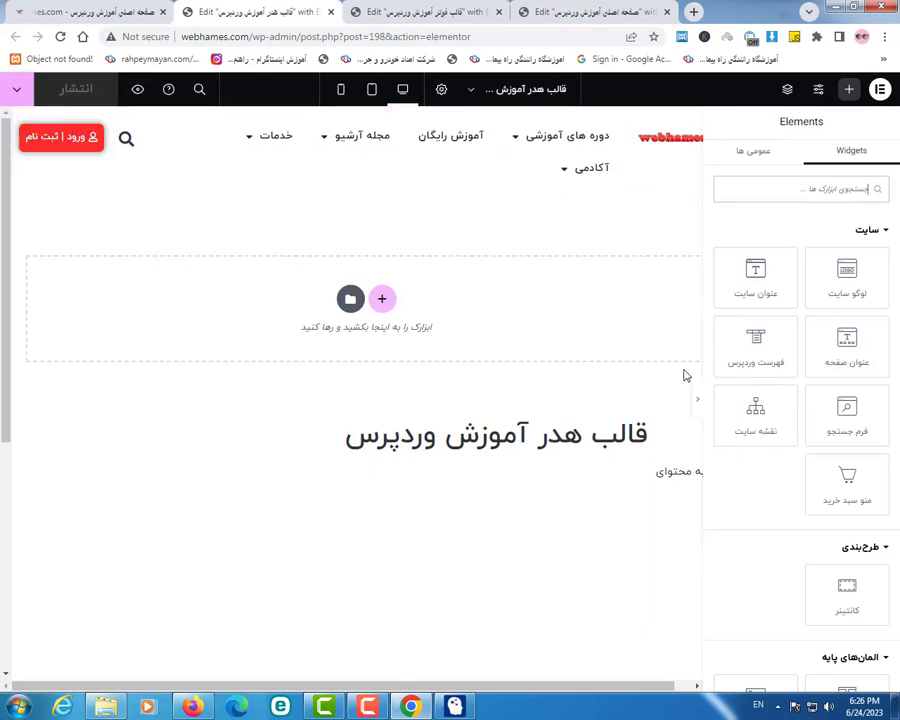
Step: Switch the header template to tablet view and set the logo container's width to 8 em
left_click(700, 406)
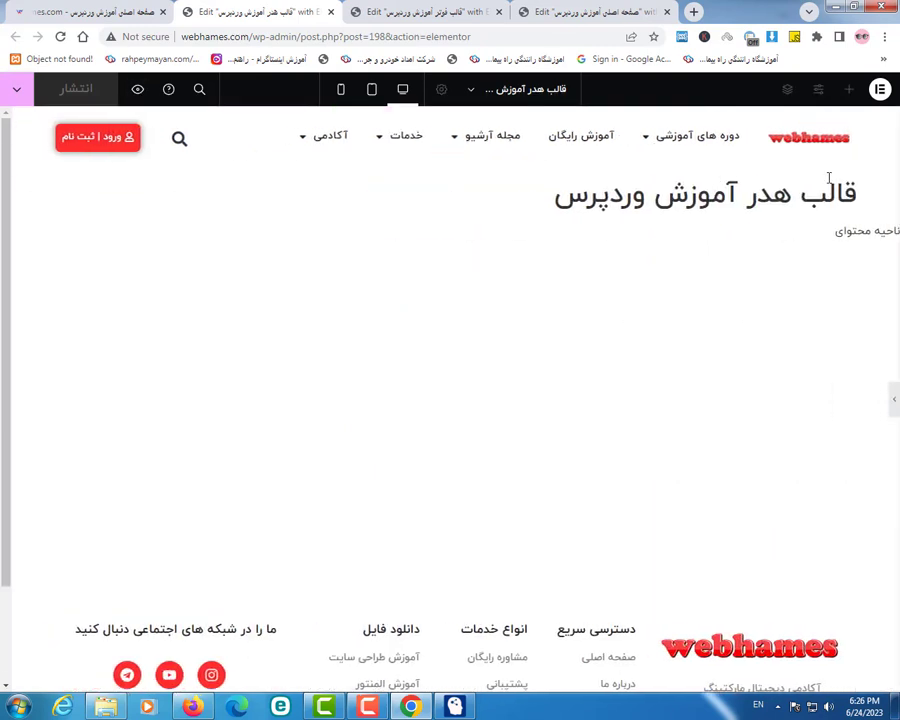
left_click(894, 405)
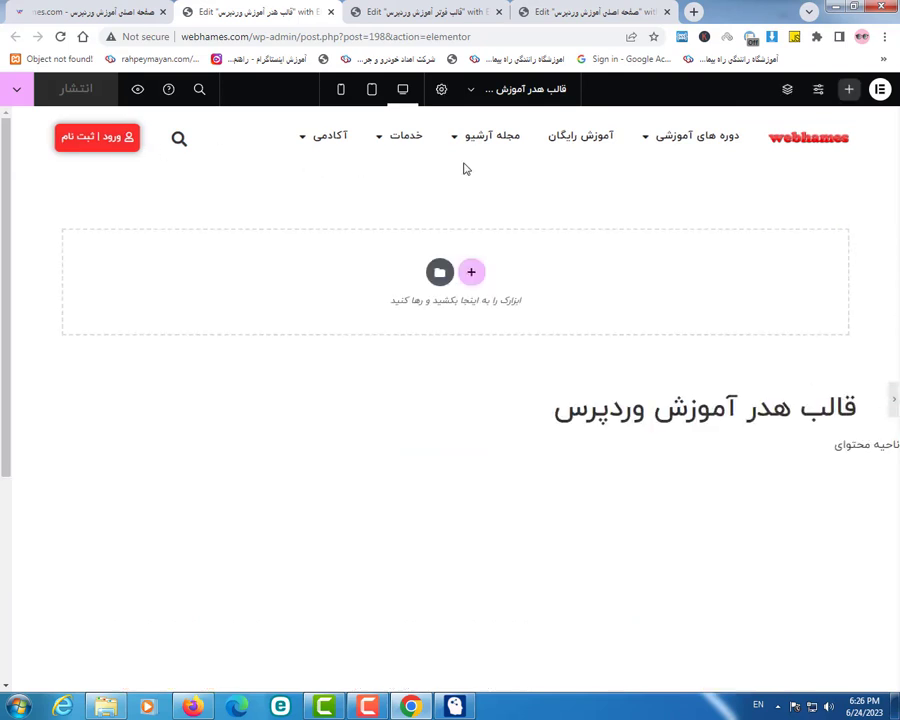
left_click(373, 97)
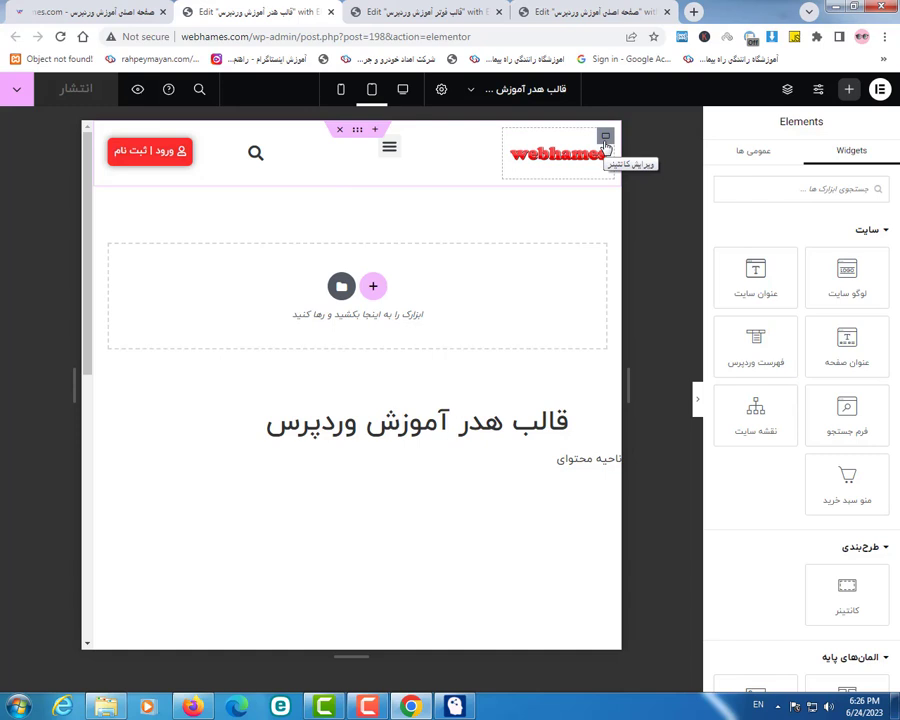
left_click(605, 138)
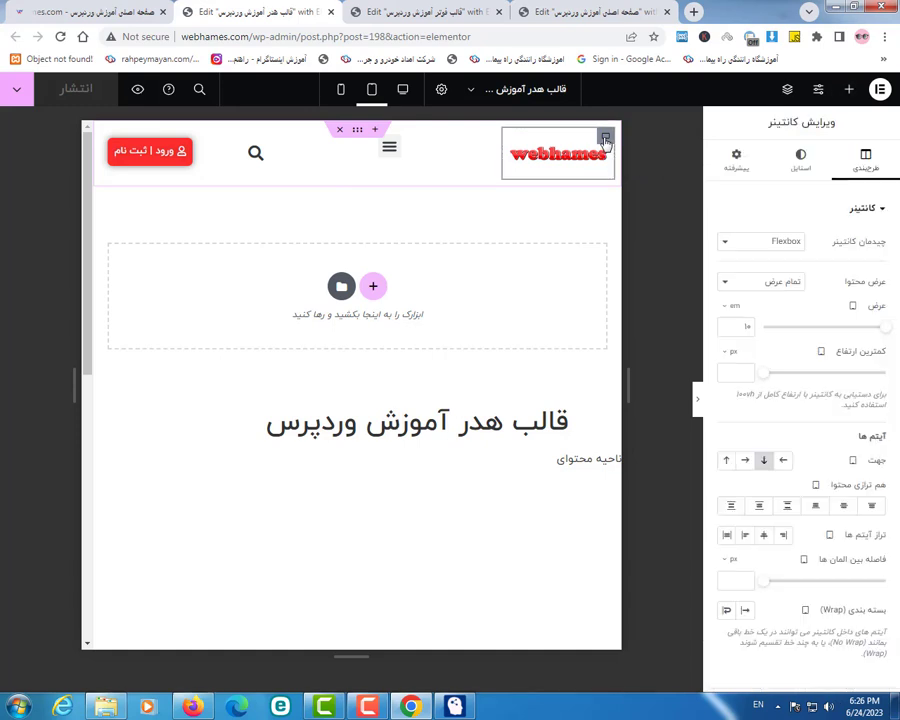
double_click(748, 327)
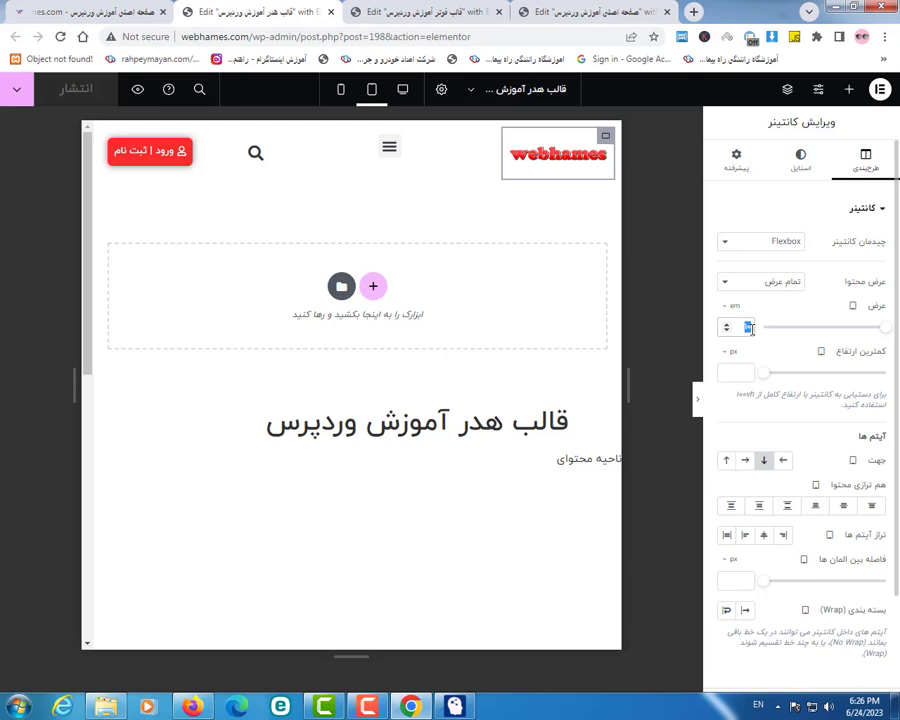
type("8")
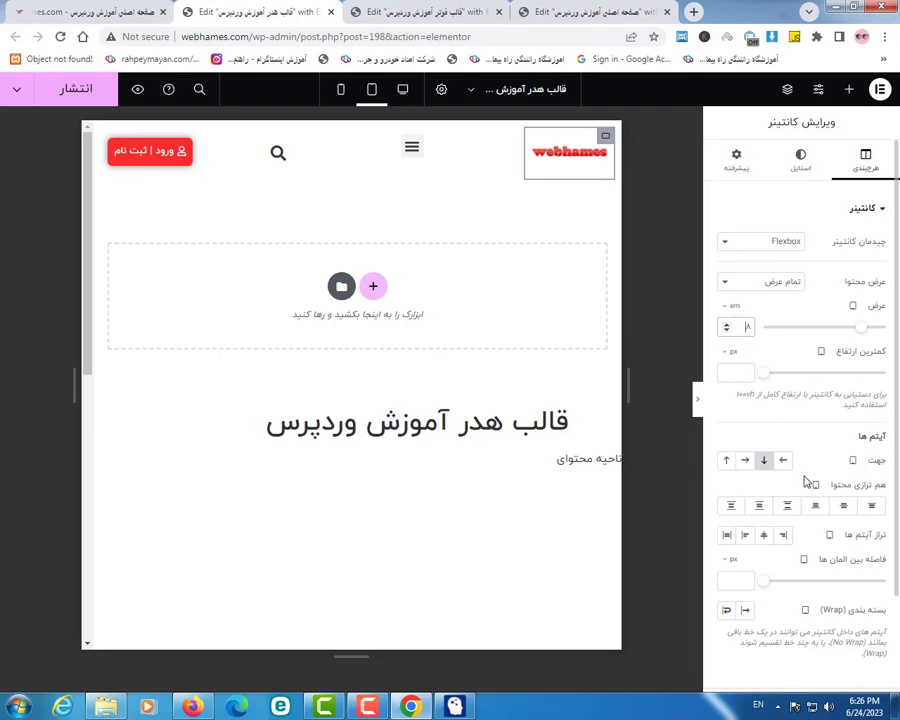
scroll(797, 458, "down", 2)
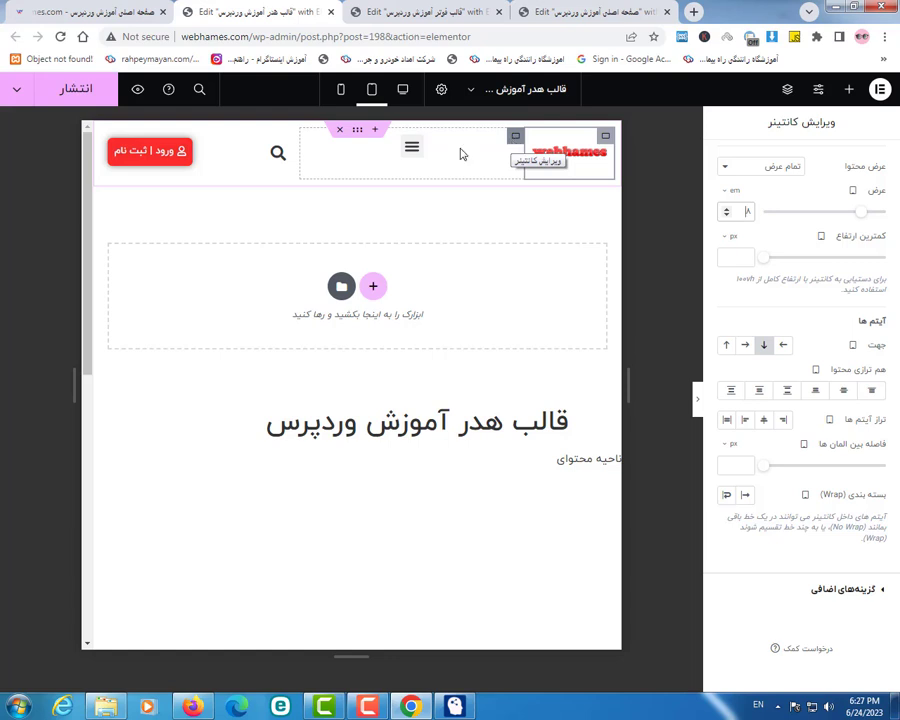
Step: Set the tablet width of the header container holding the hamburger menu to 25 em
left_click(514, 141)
left_click(514, 140)
double_click(745, 327)
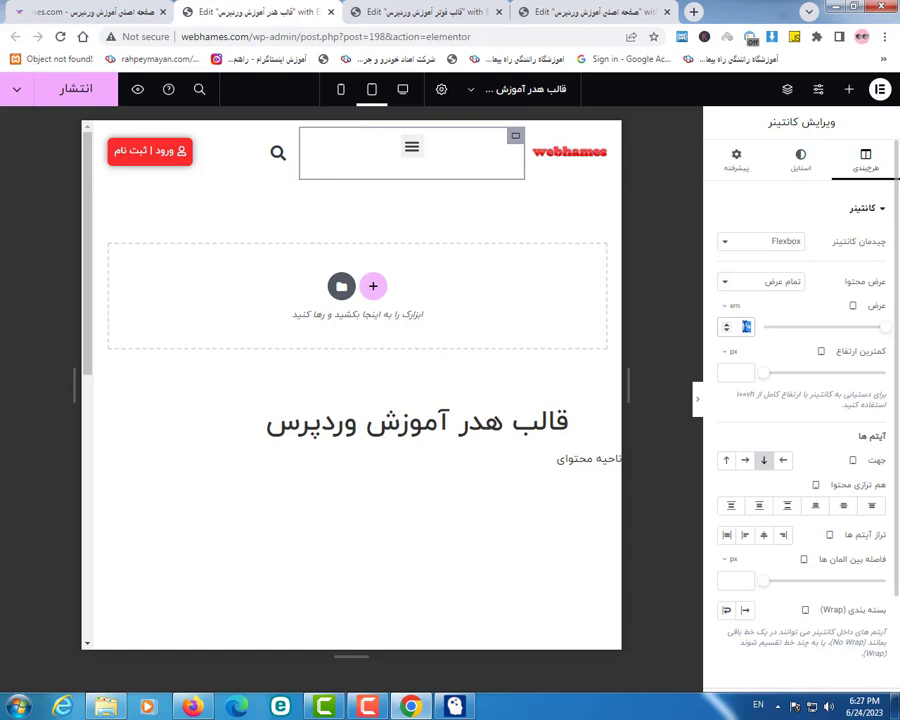
type("25")
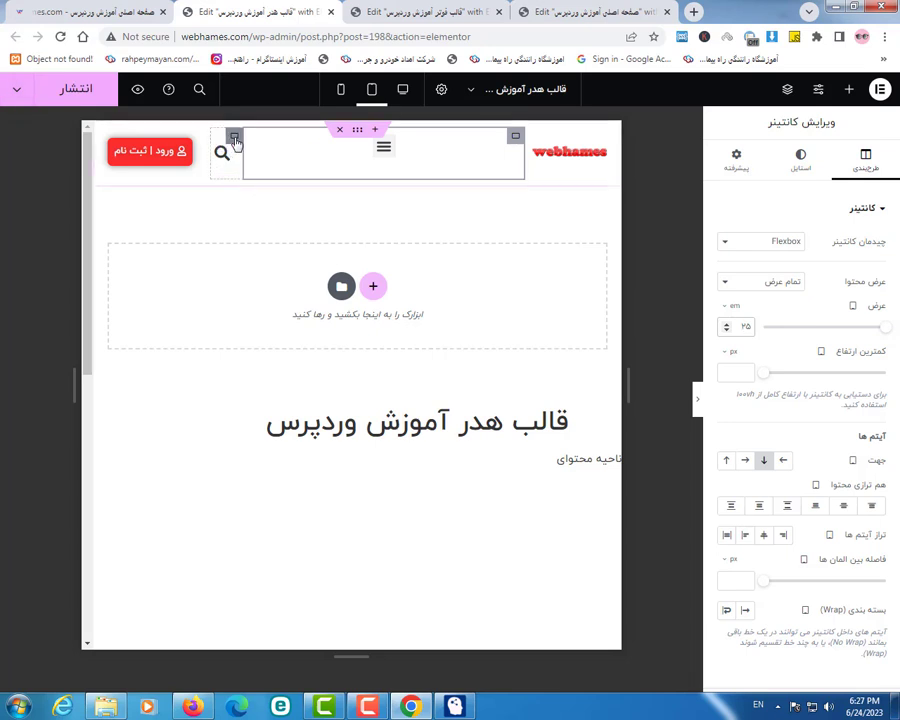
Step: Set the tablet width of the header container holding the search icon to 20 em
left_click(234, 138)
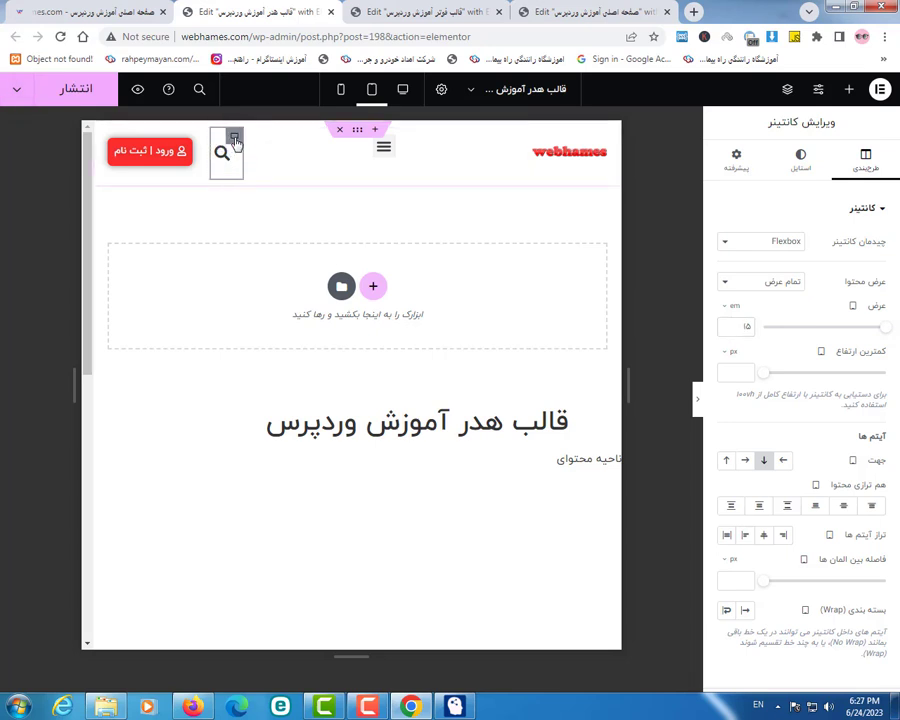
double_click(748, 327)
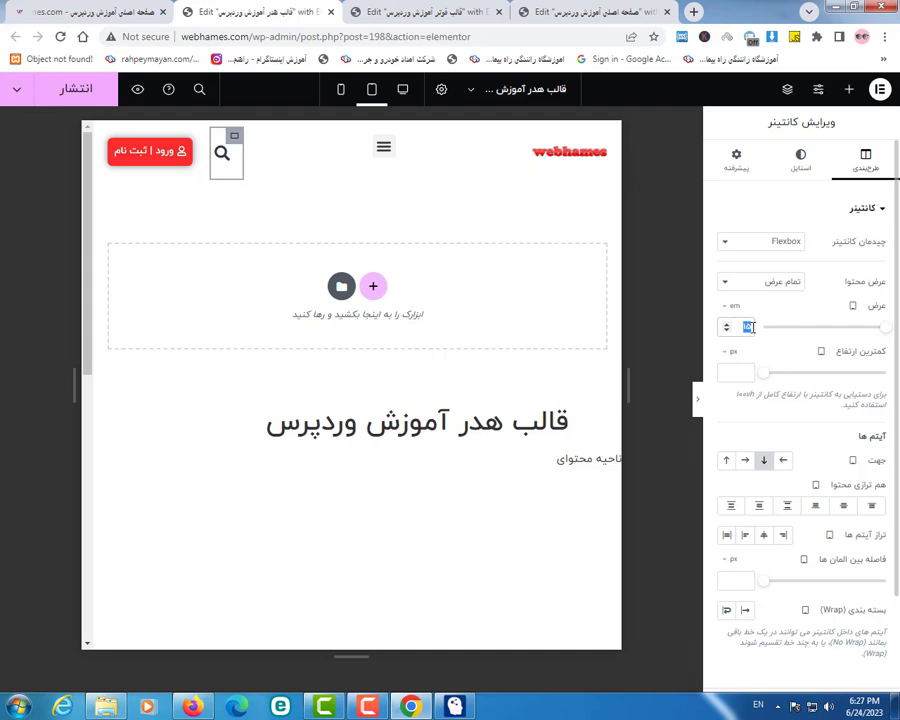
type("10")
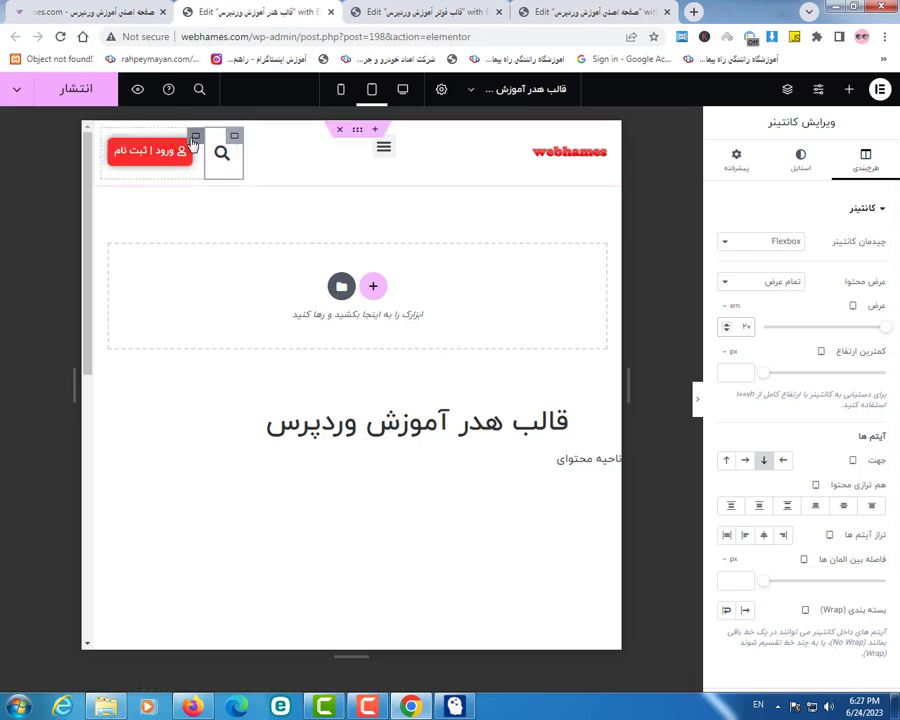
Step: Set the tablet width of the header container holding the login/register button to 65 em
left_click(194, 137)
double_click(755, 326)
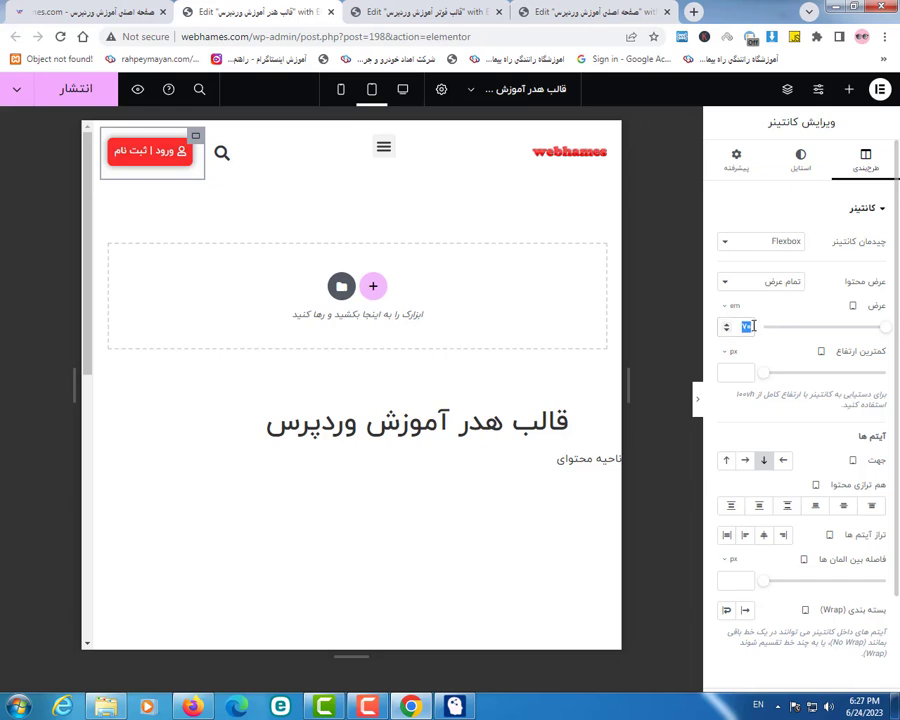
type("۶۵")
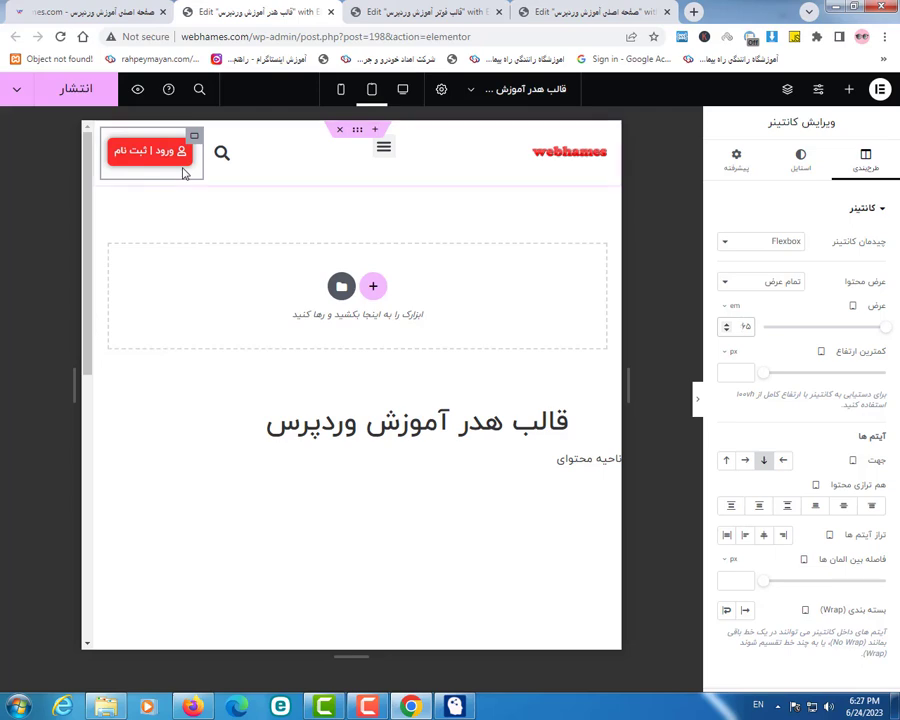
scroll(485, 357, "down", 5)
scroll(485, 357, "up", 5)
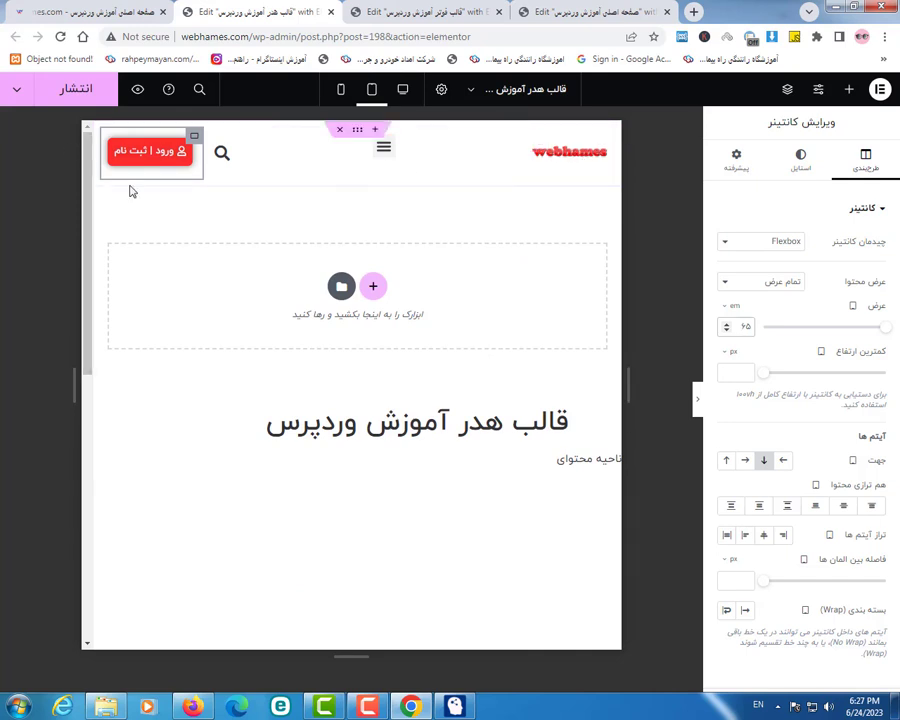
Step: Publish the header template's tablet changes and switch the preview to mobile view
left_click(73, 93)
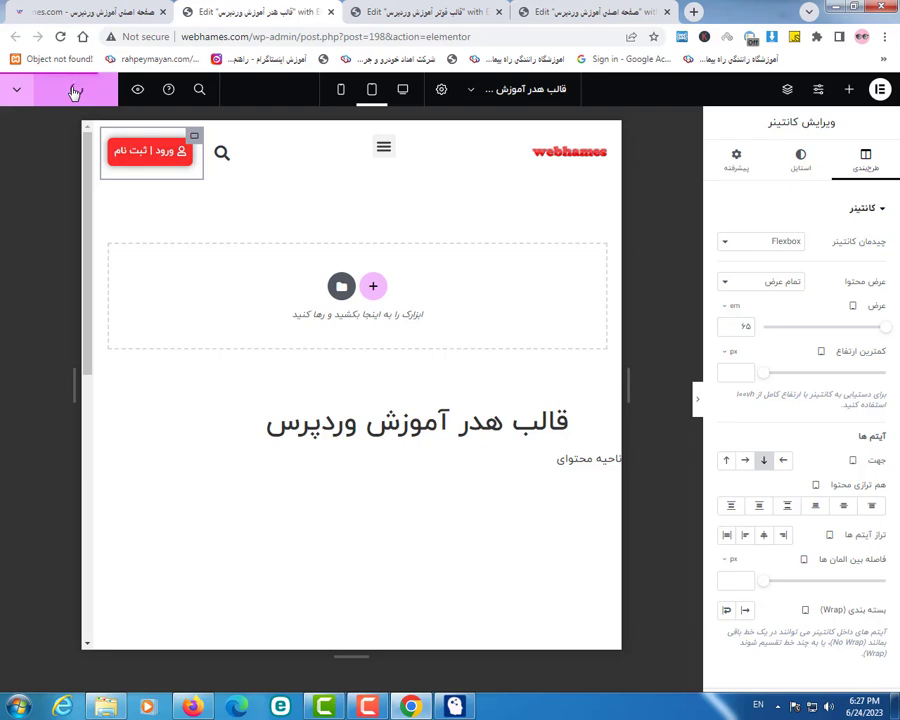
left_click(342, 95)
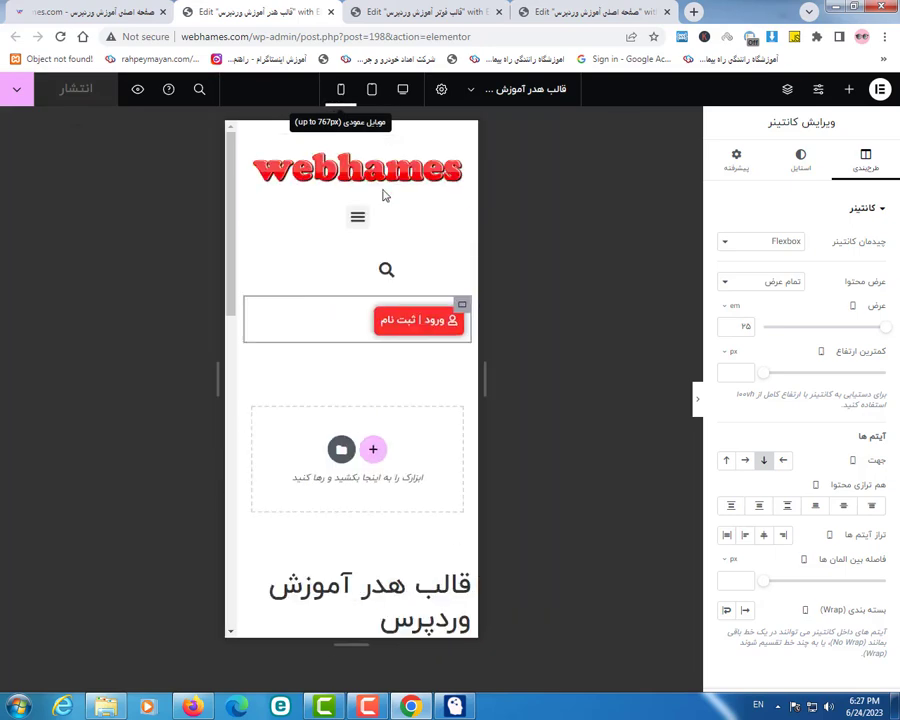
scroll(367, 229, "down", 3)
scroll(367, 227, "up", 5)
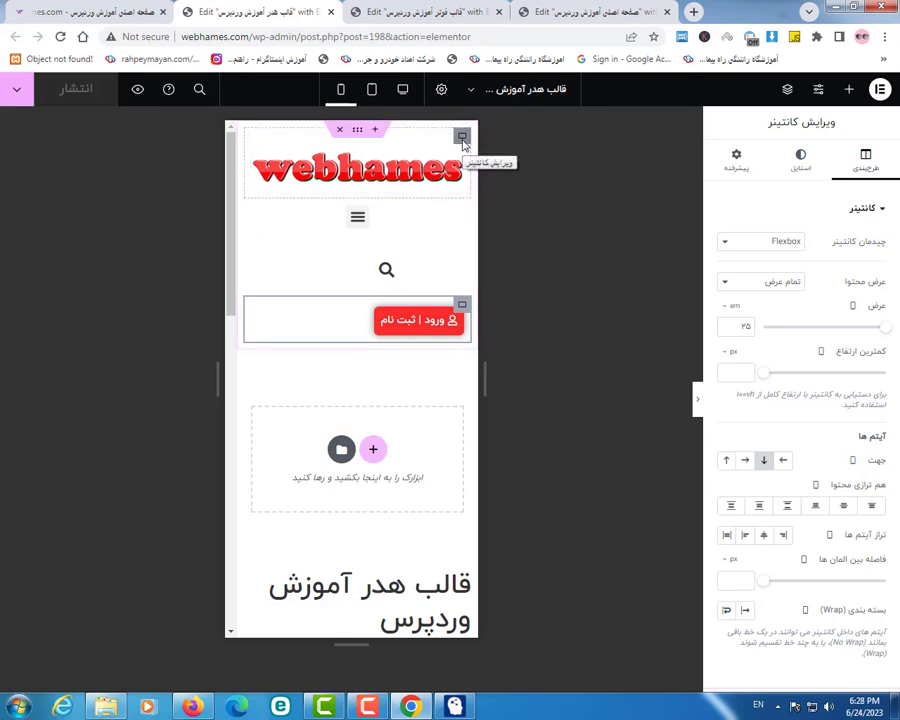
Step: Set the header logo's image size to Medium - 300 x 300
left_click(462, 137)
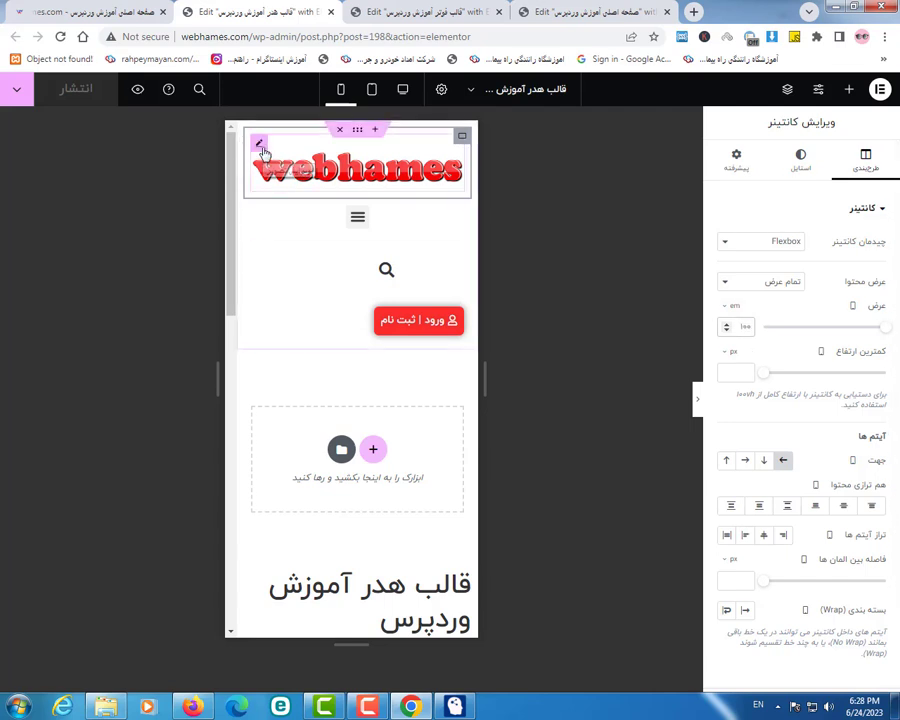
left_click(258, 143)
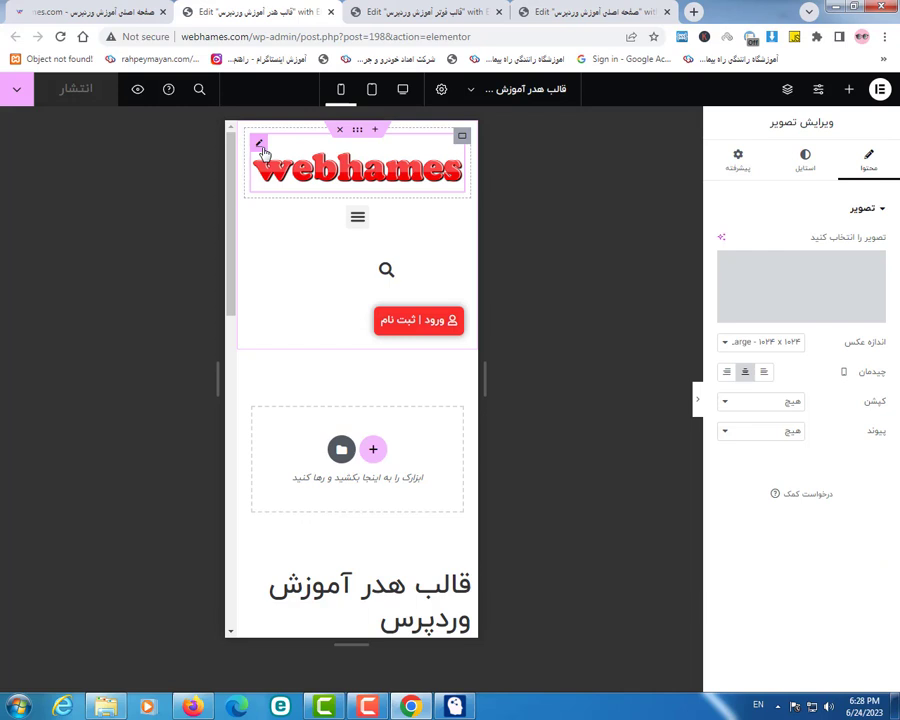
left_click(771, 344)
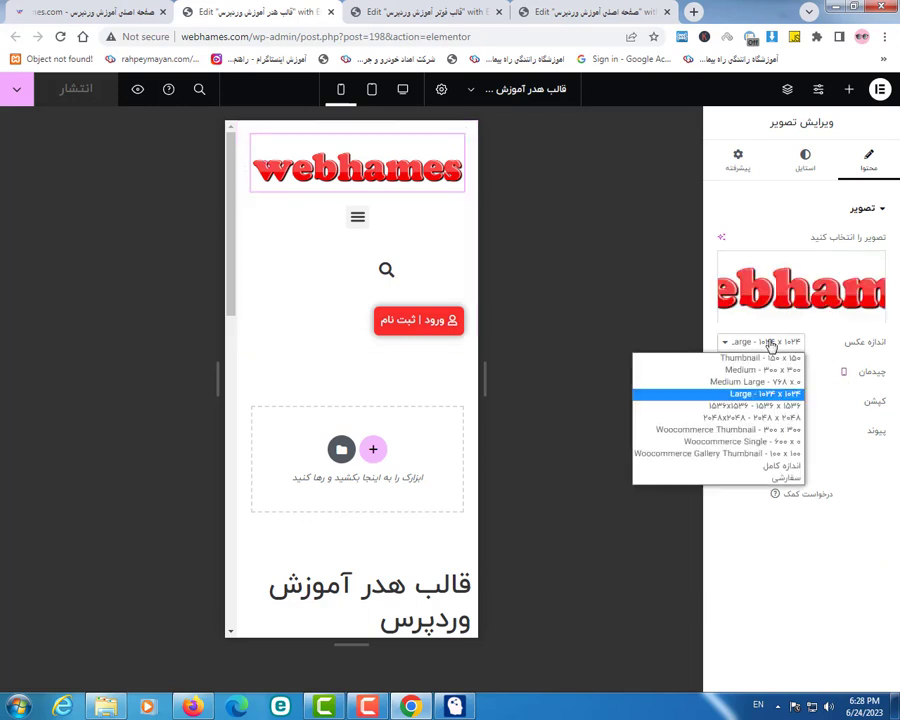
left_click(777, 370)
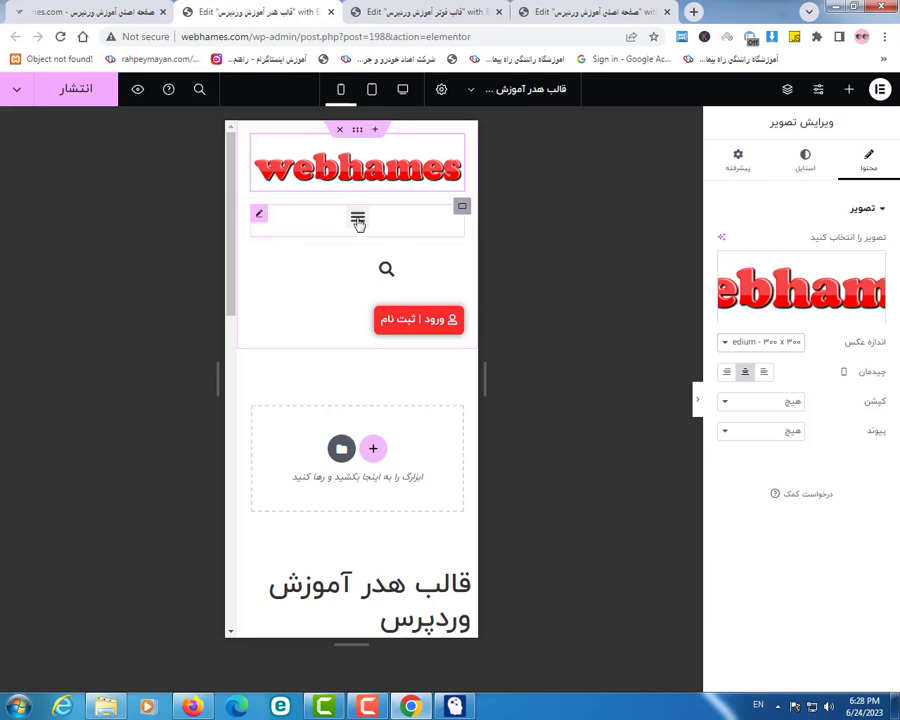
Step: Set the mobile width of the header container holding the hamburger menu to 20 em
left_click(461, 210)
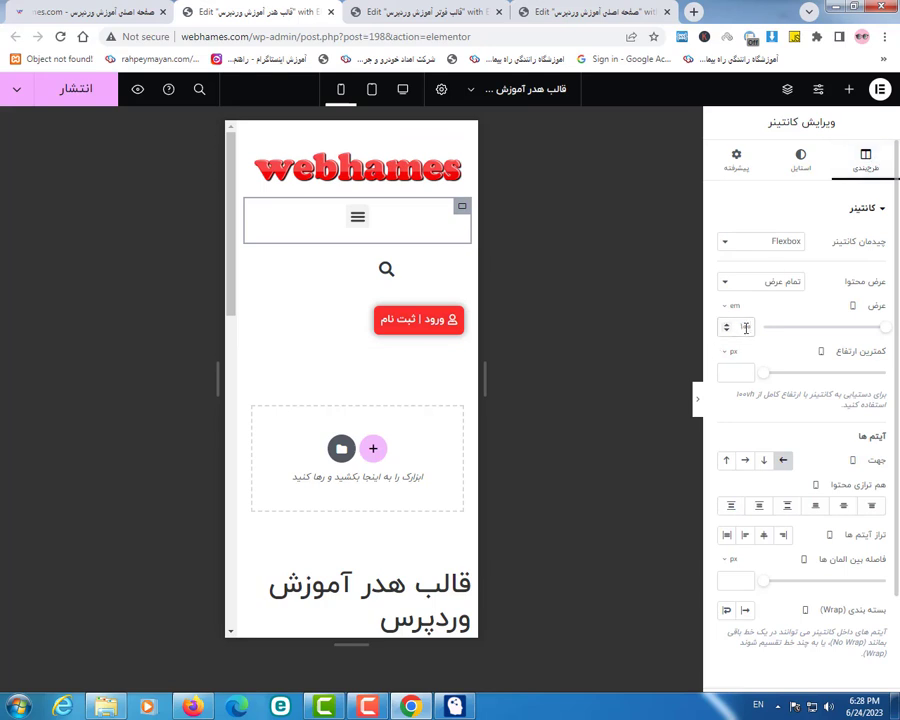
type("2")
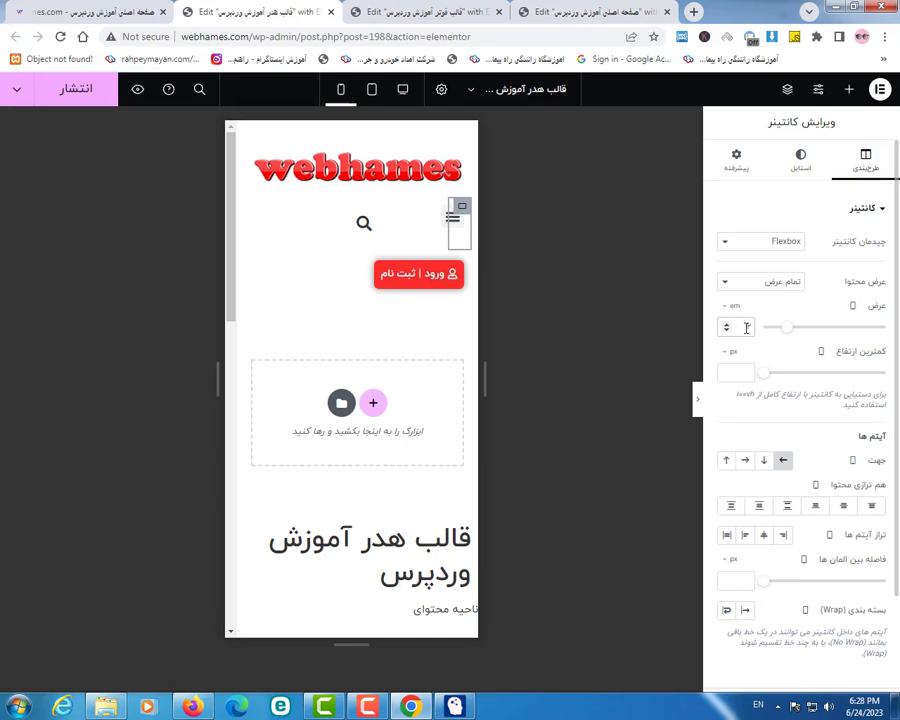
type("0")
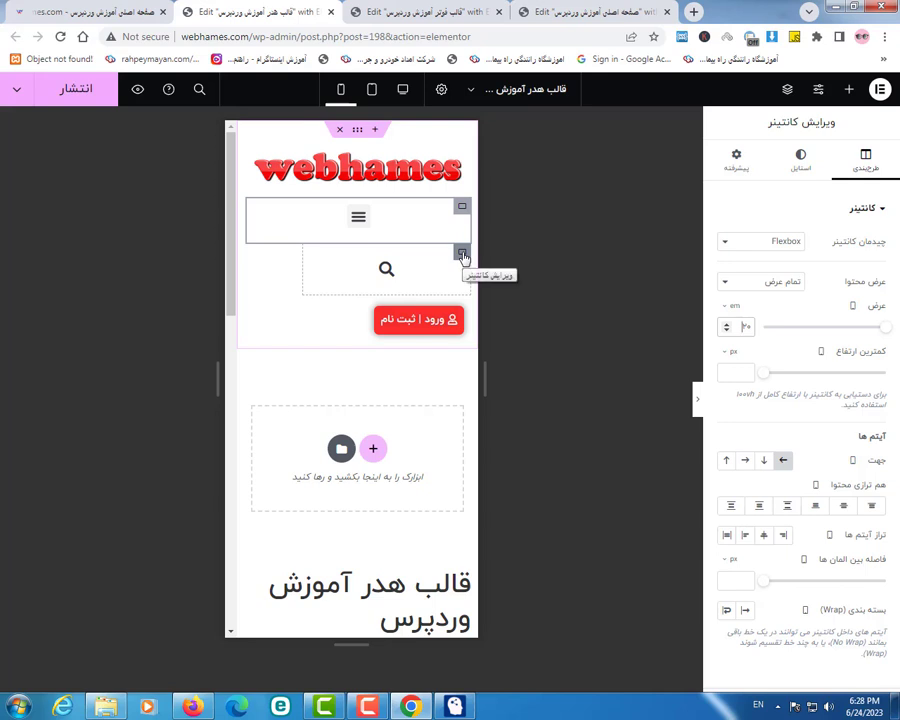
Step: Set the mobile width of the header container holding the search icon to 5 em
left_click(462, 254)
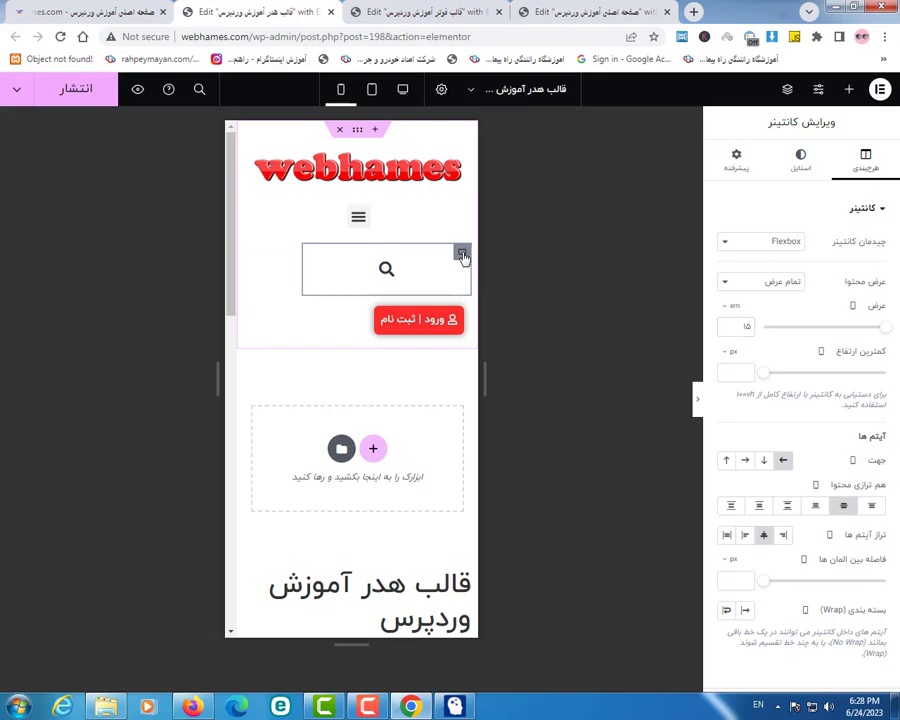
double_click(745, 326)
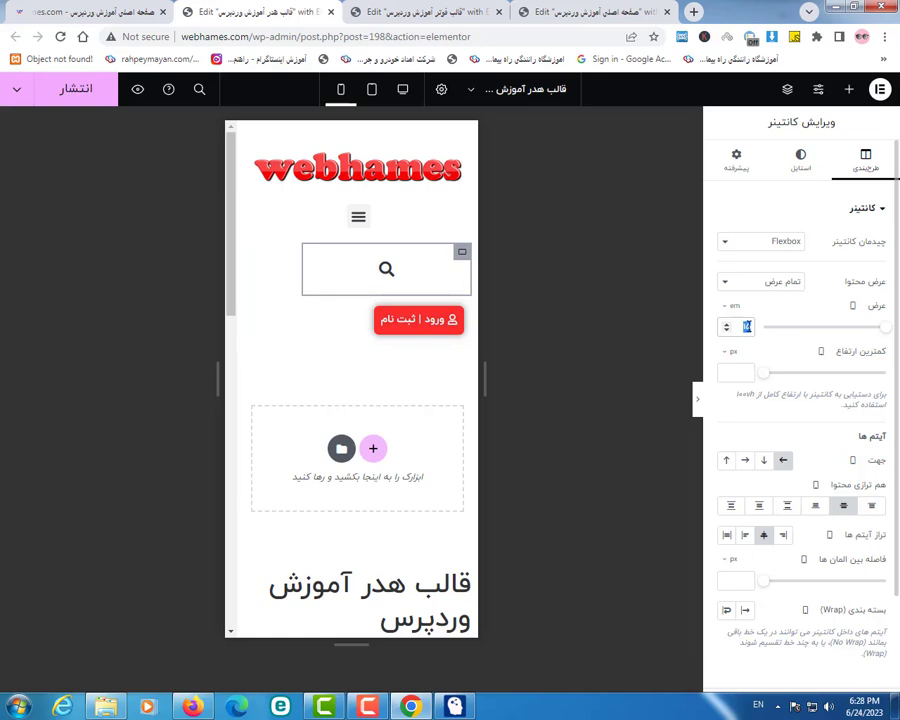
type("5")
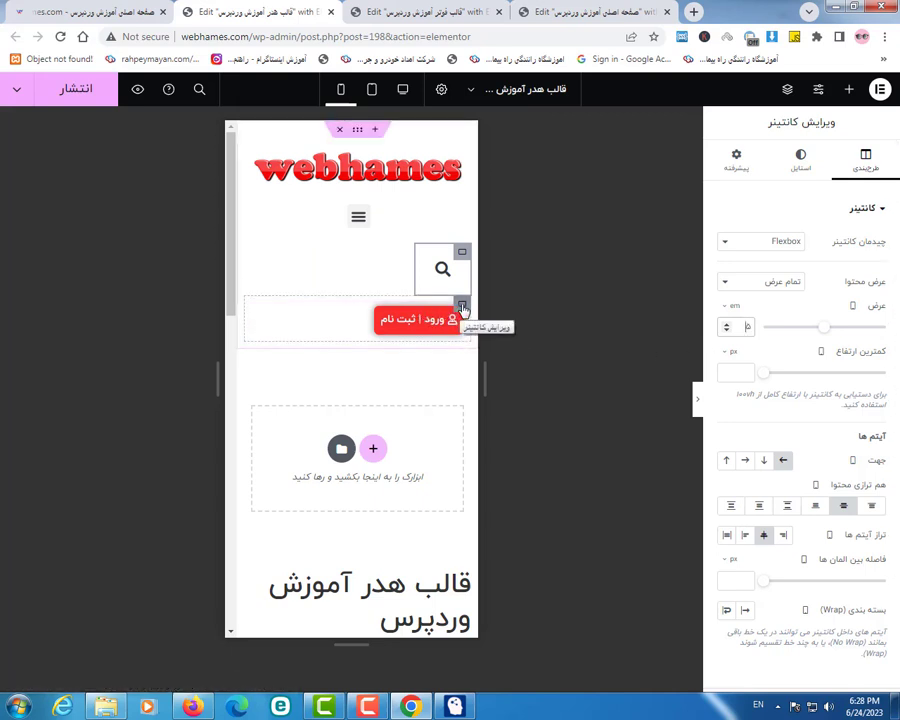
Step: Set the mobile width of the login/register button's container to 15 em and publish the header template
left_click(462, 306)
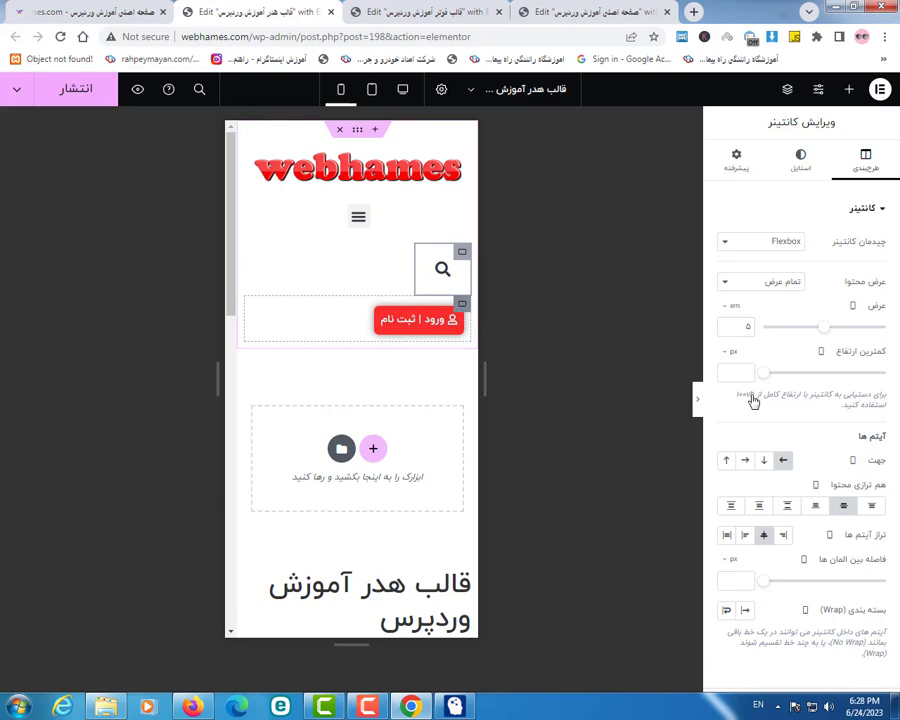
double_click(746, 328)
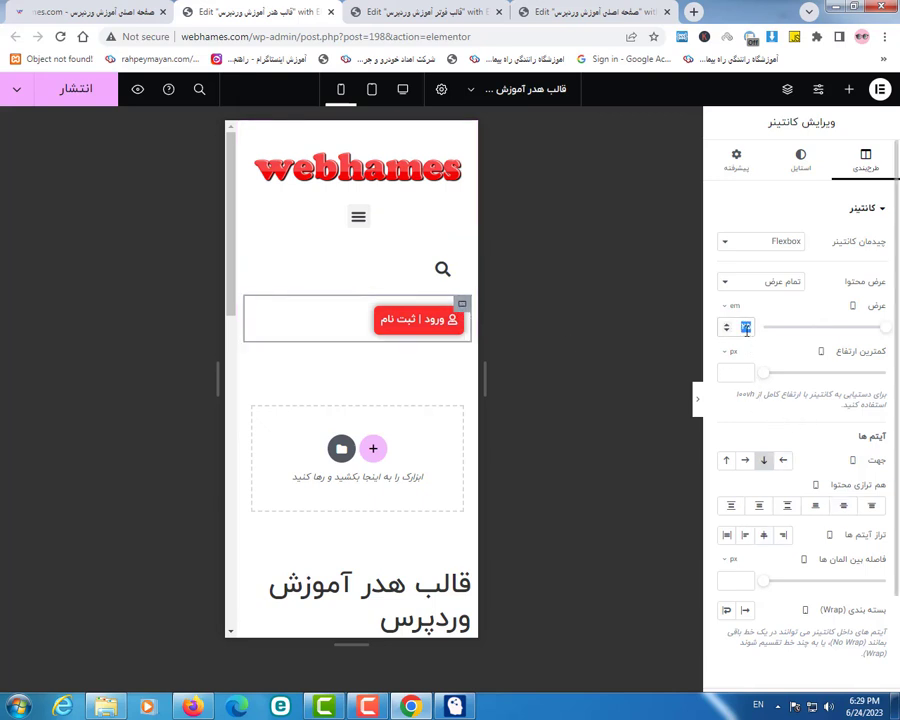
type("15")
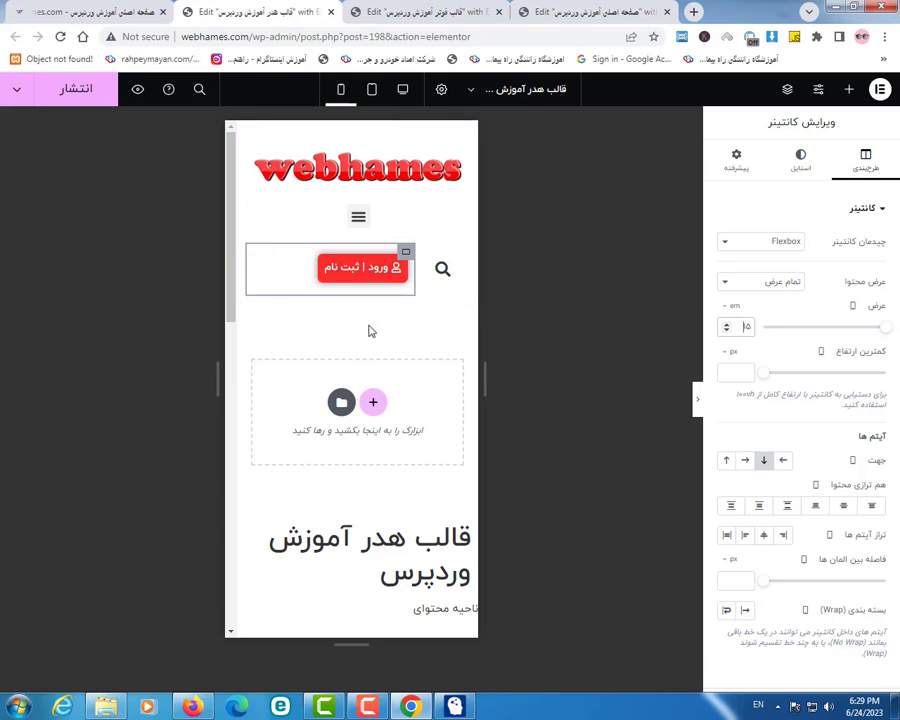
scroll(378, 350, "down", 1)
scroll(378, 350, "up", 1)
left_click(79, 97)
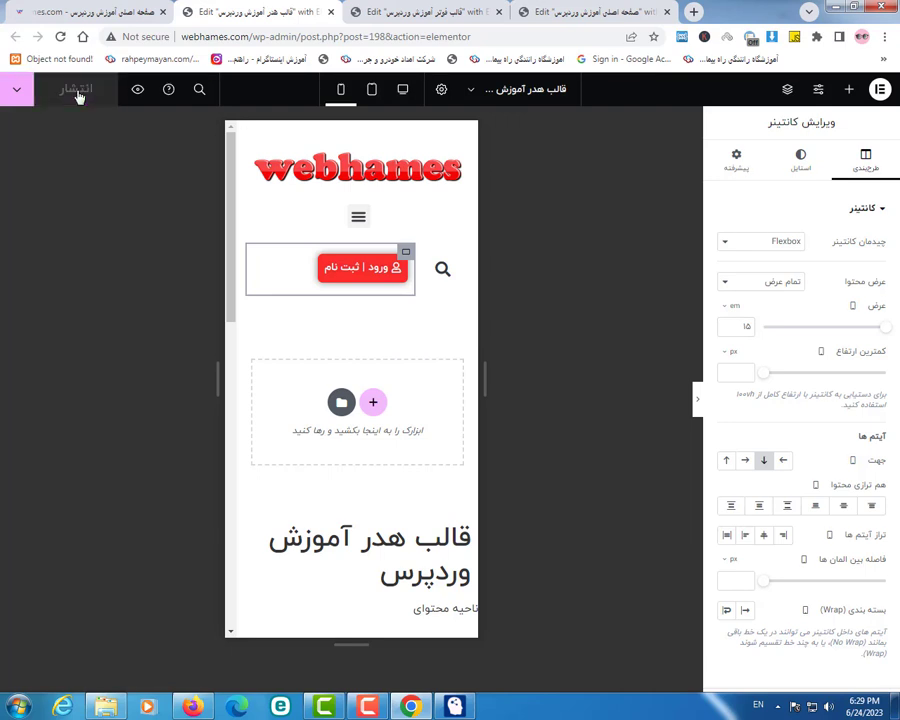
Step: Try centre and left alignment on the login/register button in mobile view, and return it to right alignment
left_click(736, 163)
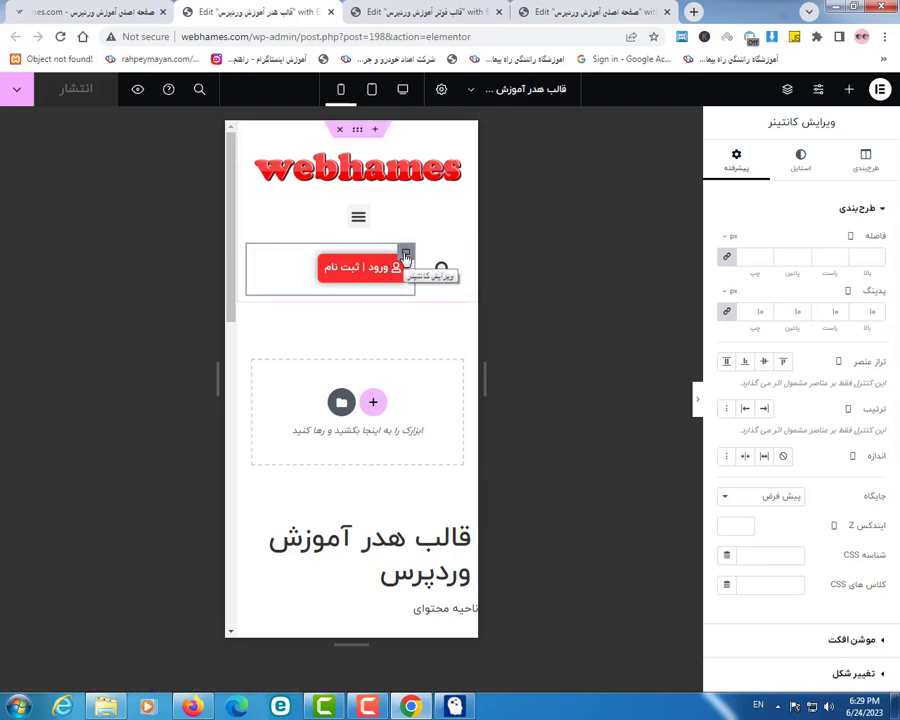
left_click(262, 264)
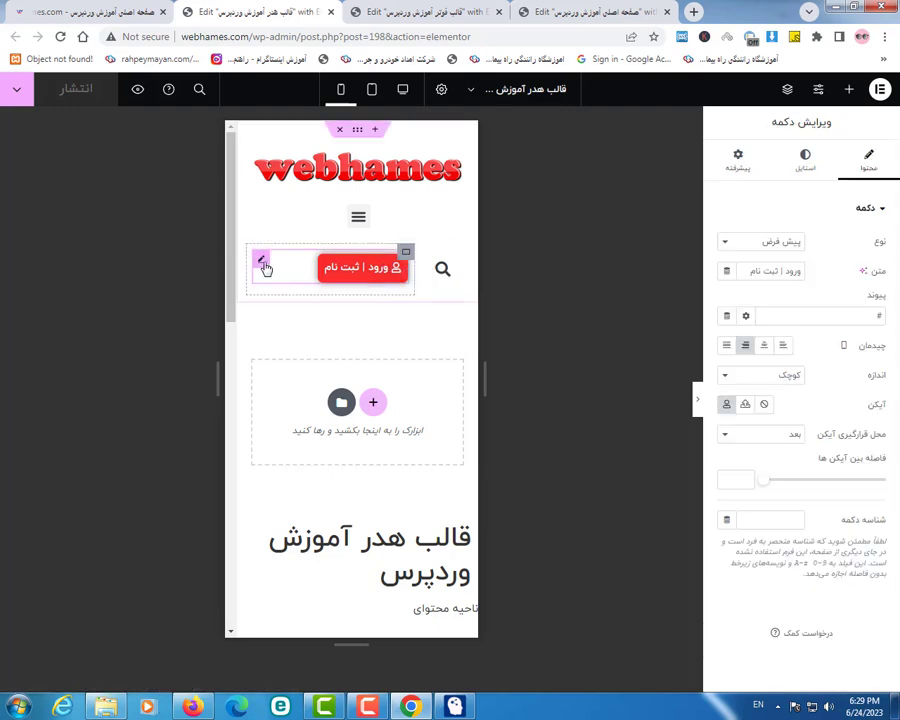
left_click(764, 346)
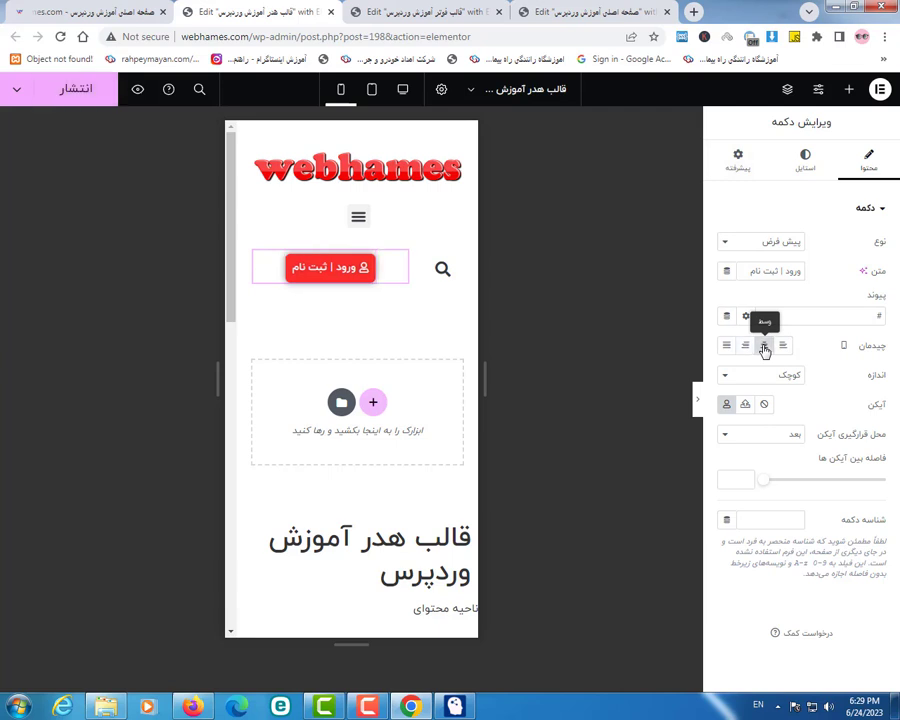
left_click(784, 346)
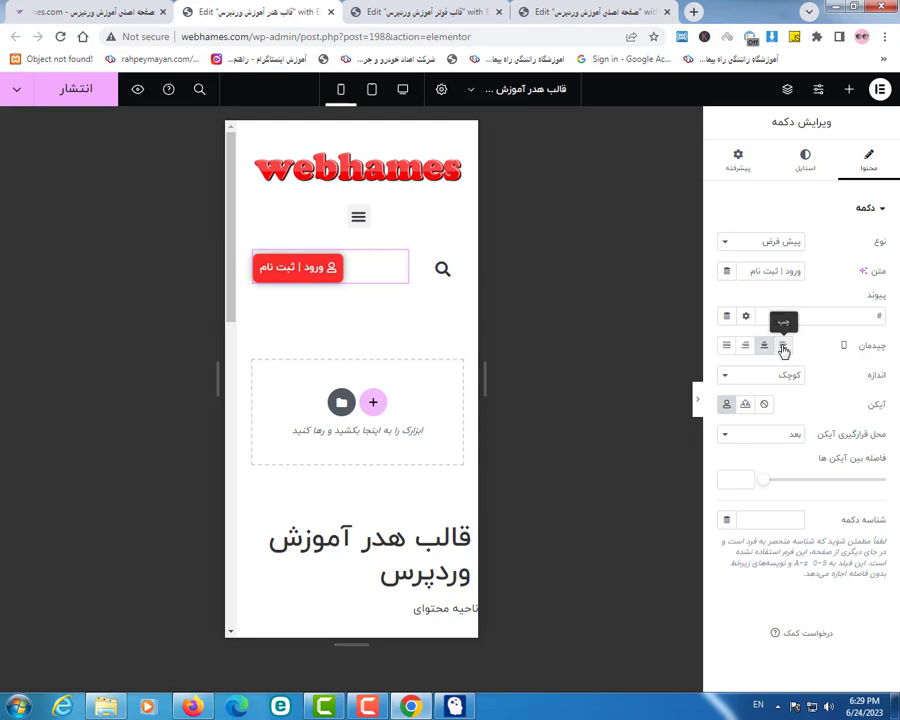
left_click(746, 346)
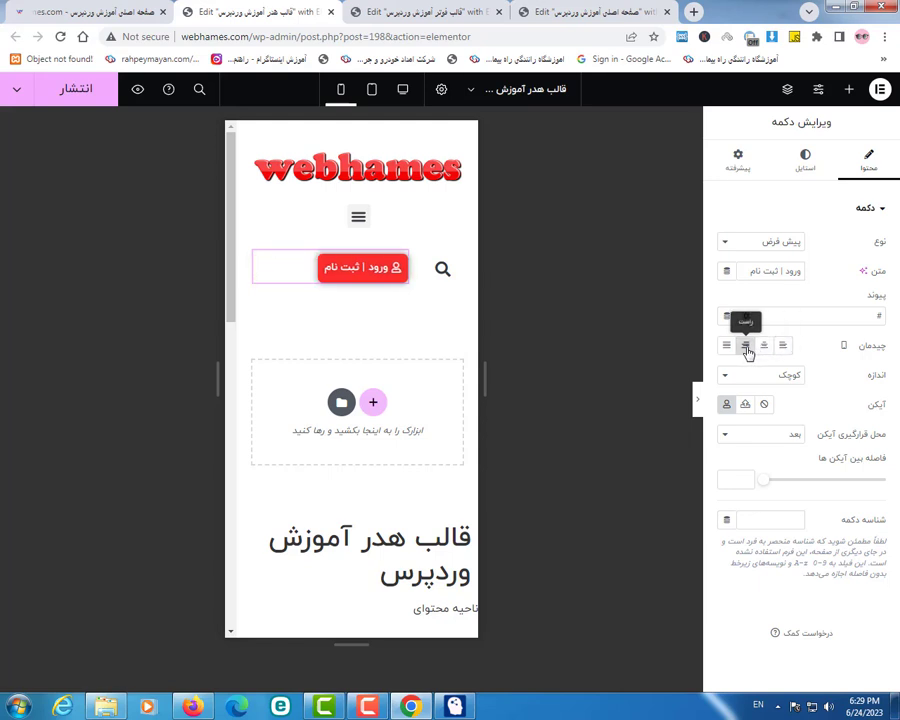
Step: Try a linked mobile padding of 5 px on all sides of the login/register button
left_click(735, 167)
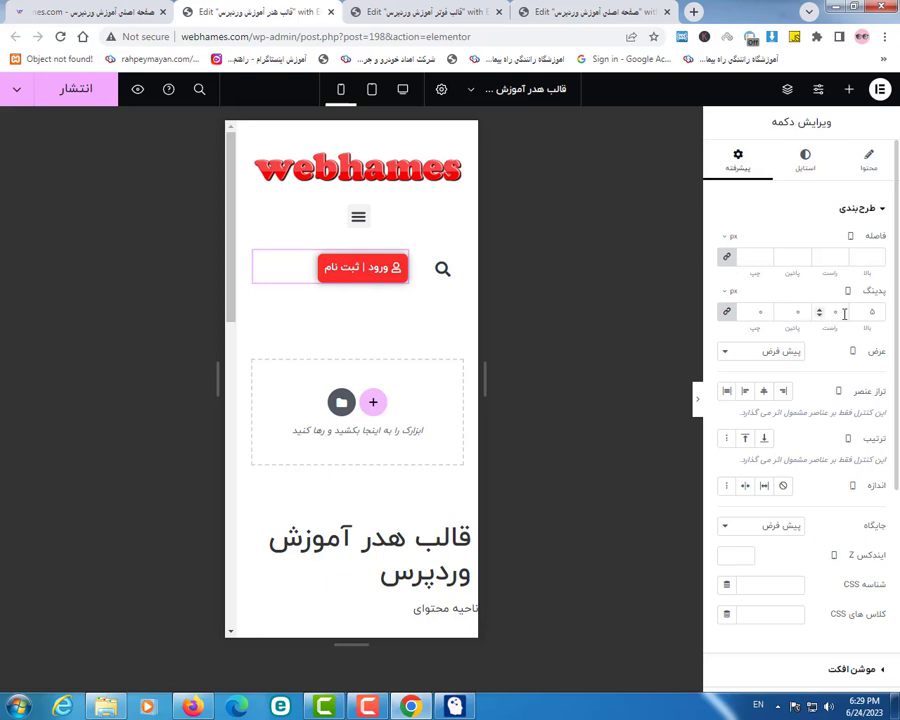
left_click(767, 313)
type("5")
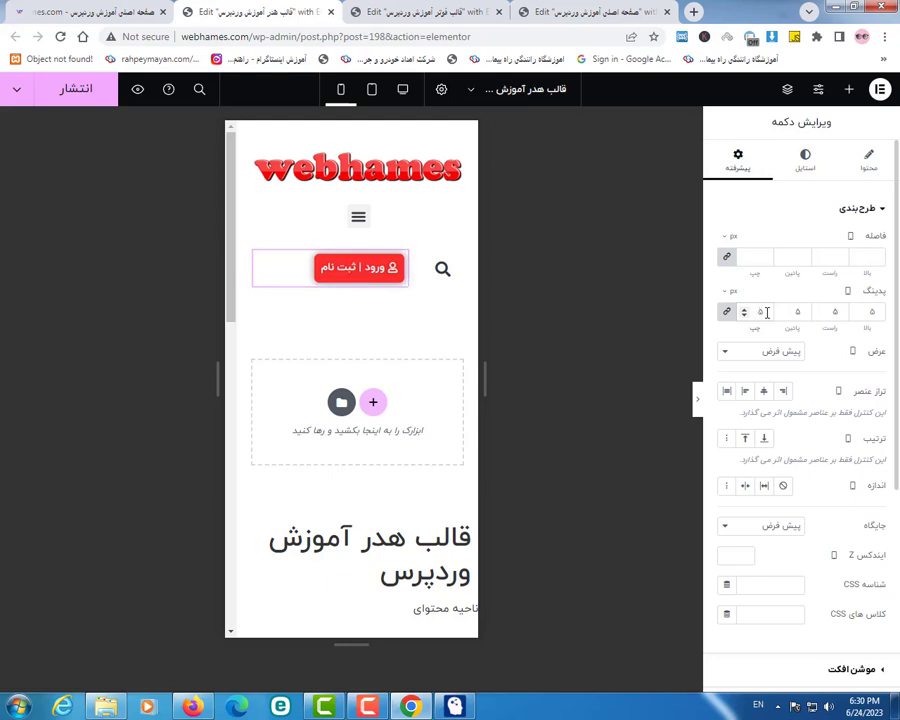
left_click(728, 314)
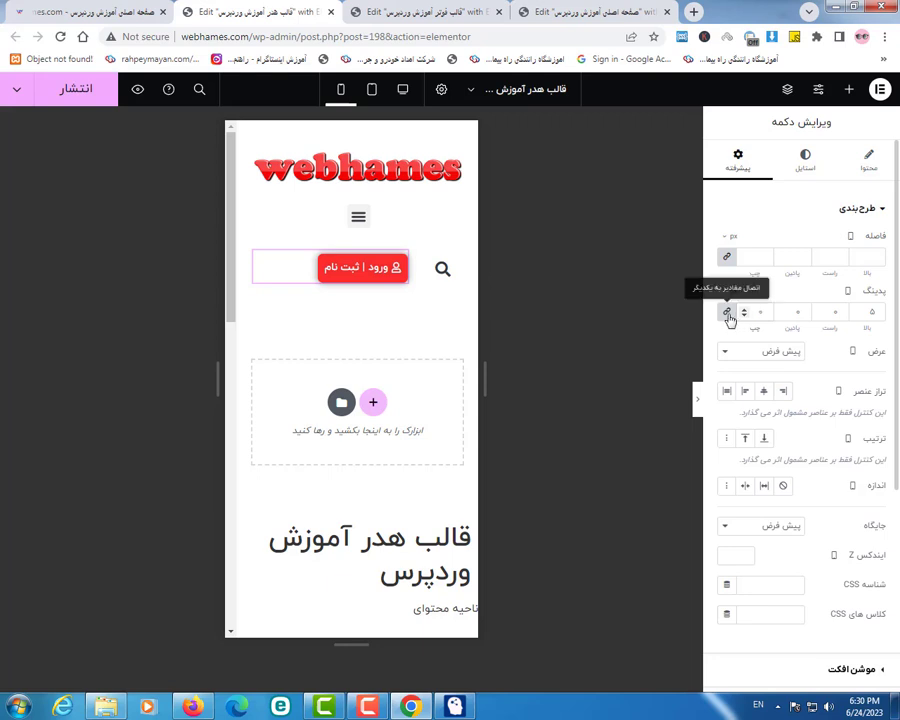
Step: Unlink the login/register button's mobile padding sides, try a left padding of 50 px, and reset it to 0
left_click(729, 319)
double_click(764, 313)
type("8")
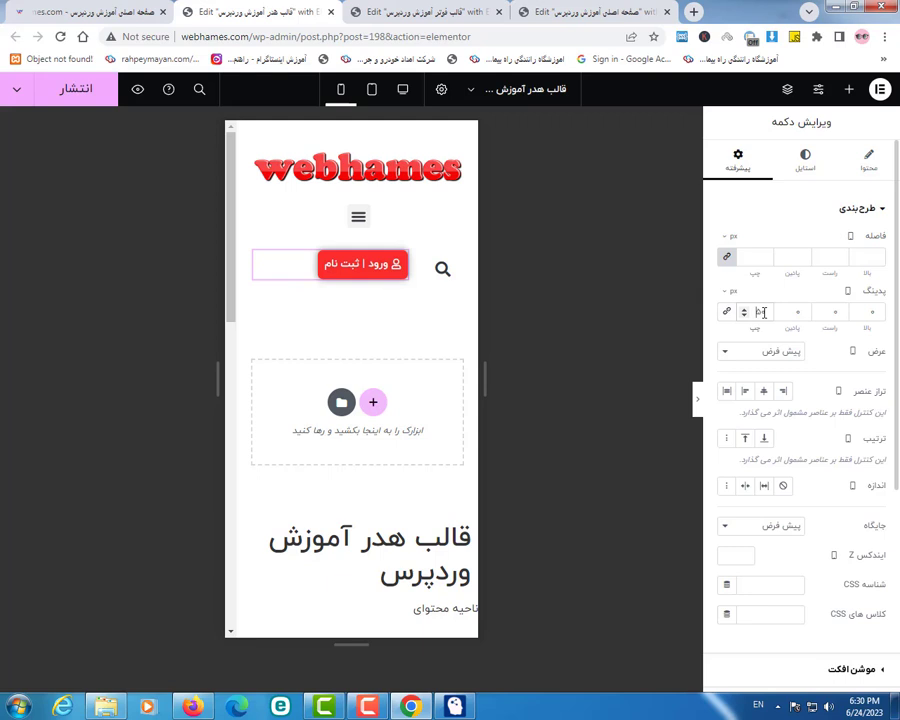
type("0")
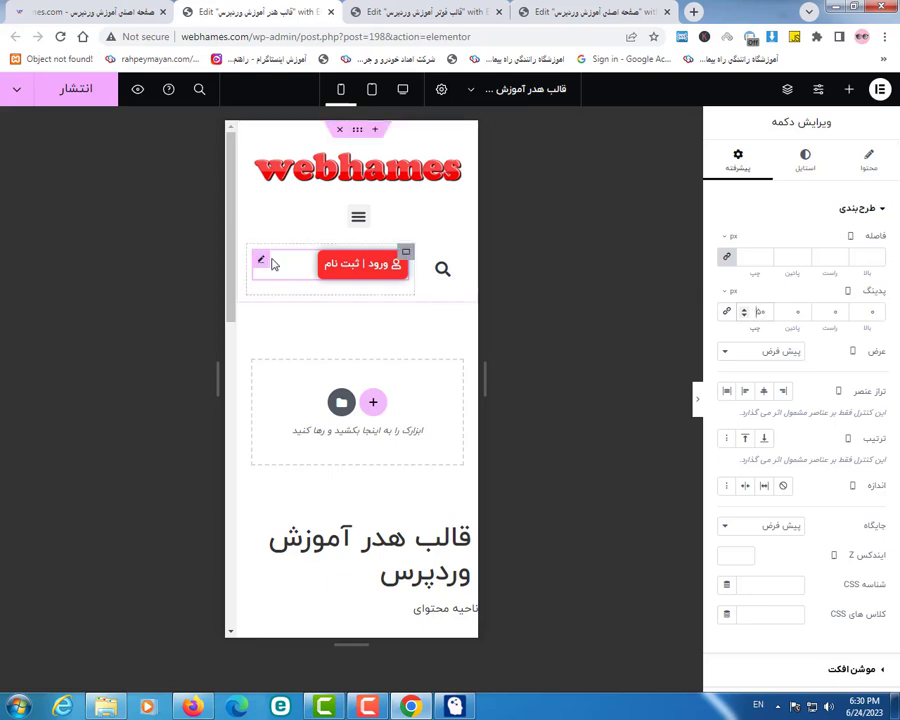
double_click(761, 313)
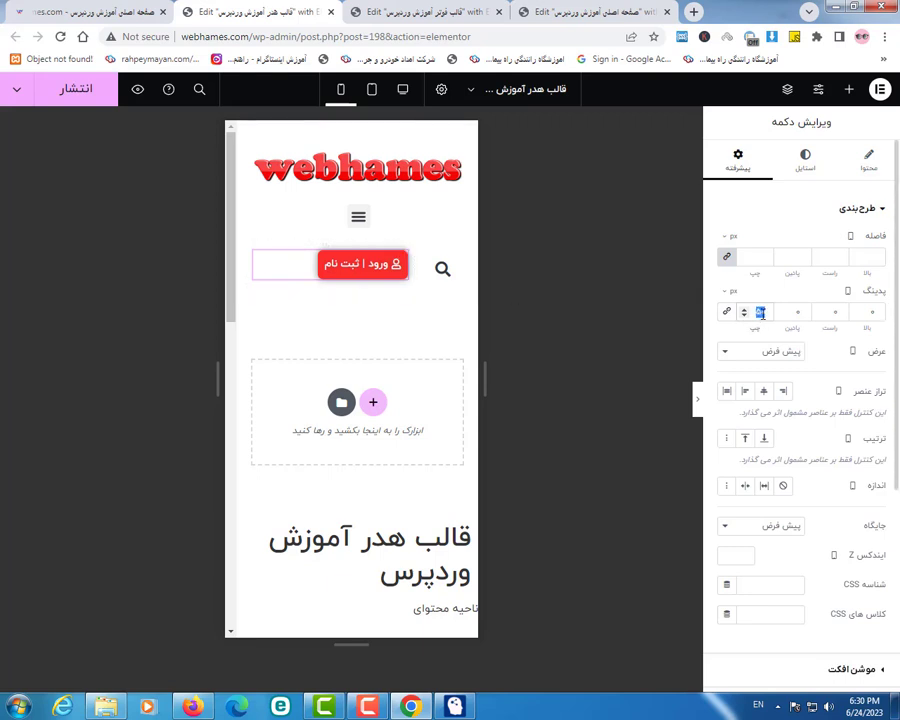
key("BackSpace")
double_click(761, 313)
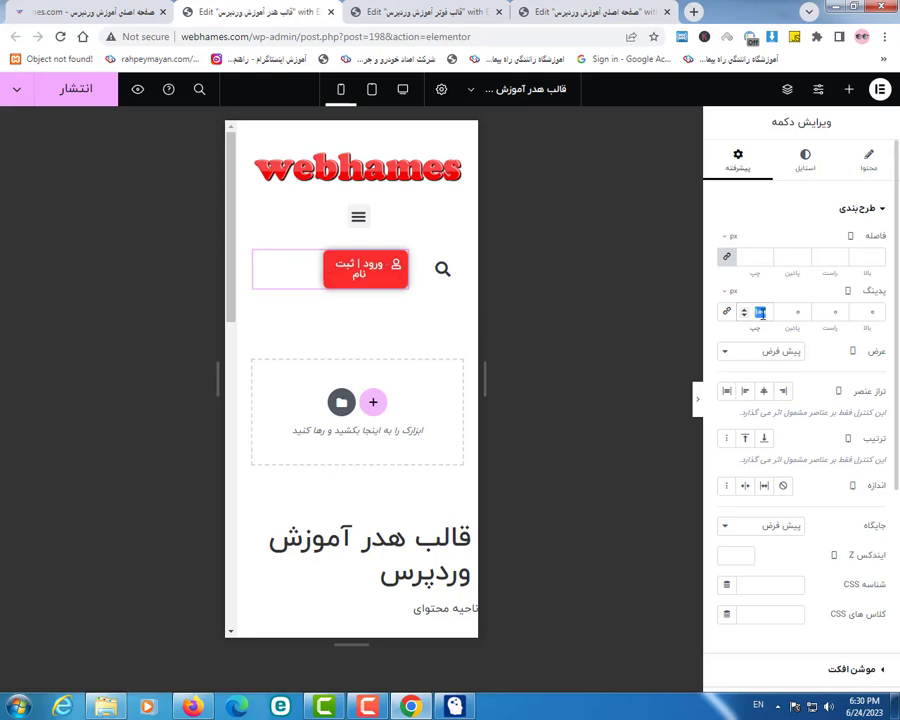
type("20")
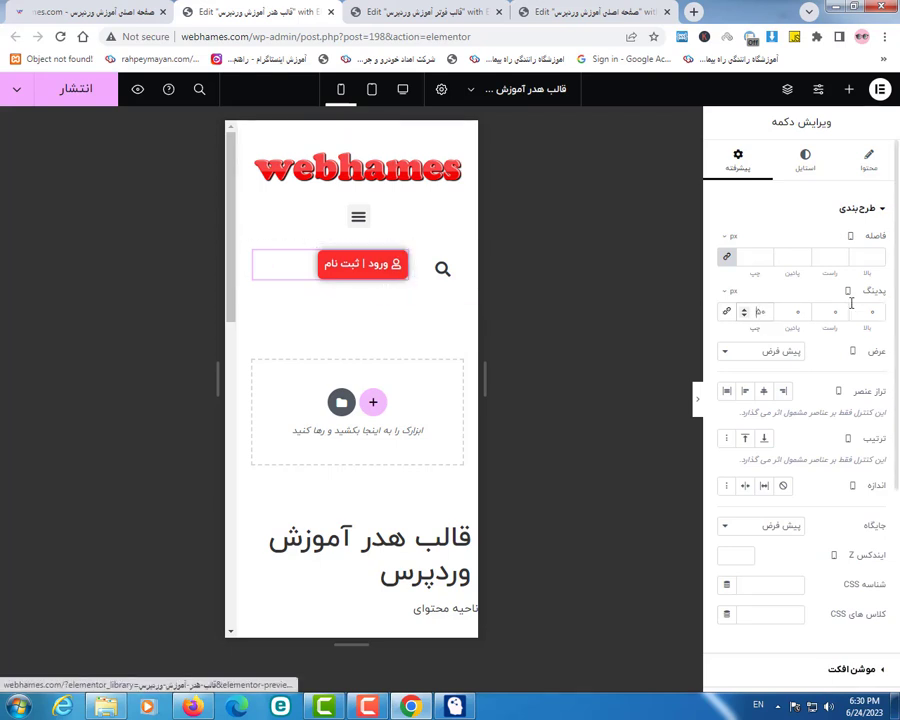
left_click(762, 313)
Step: Set the login/register button's top padding to 5 px in mobile view and publish the header template
left_click(871, 312)
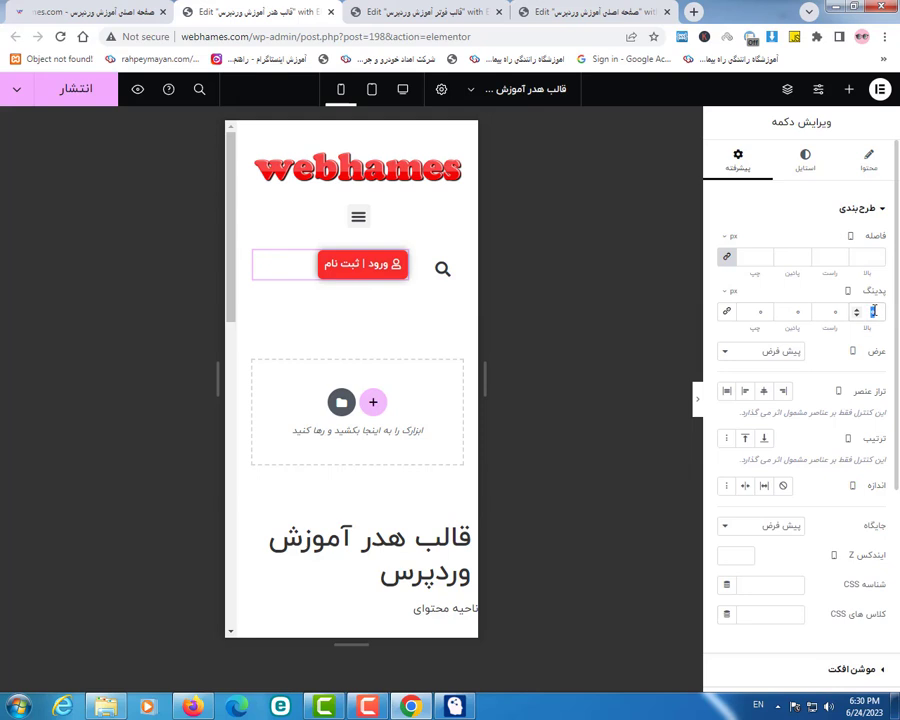
type("5")
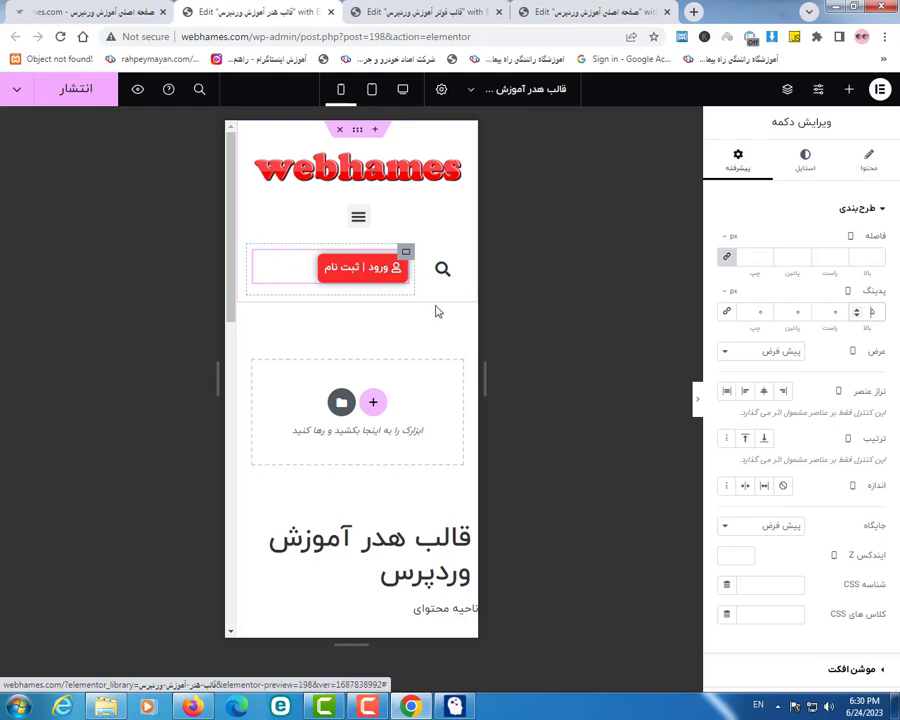
type("5")
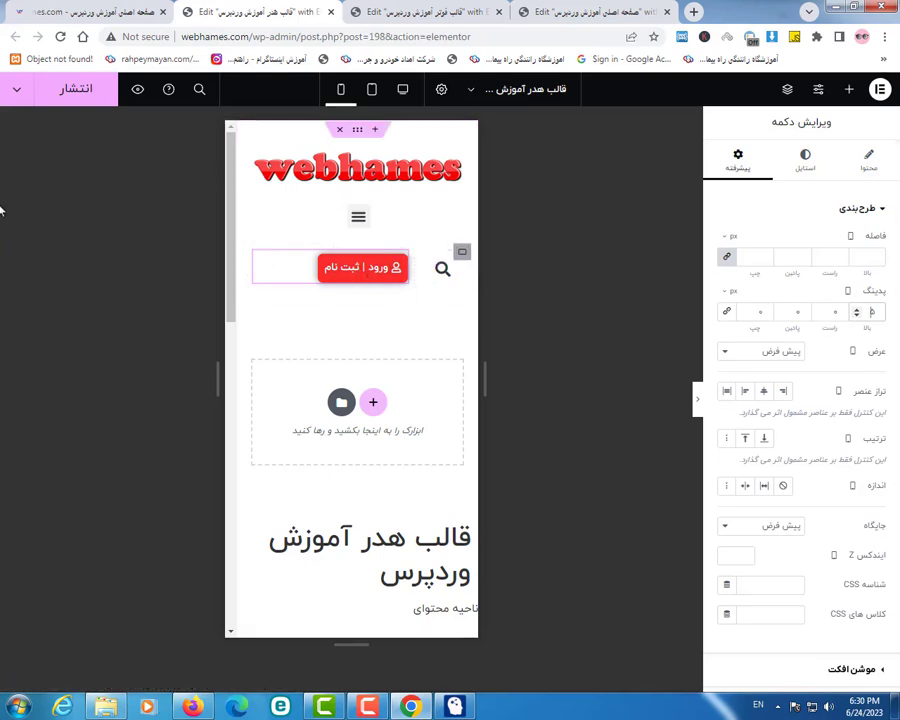
left_click(75, 92)
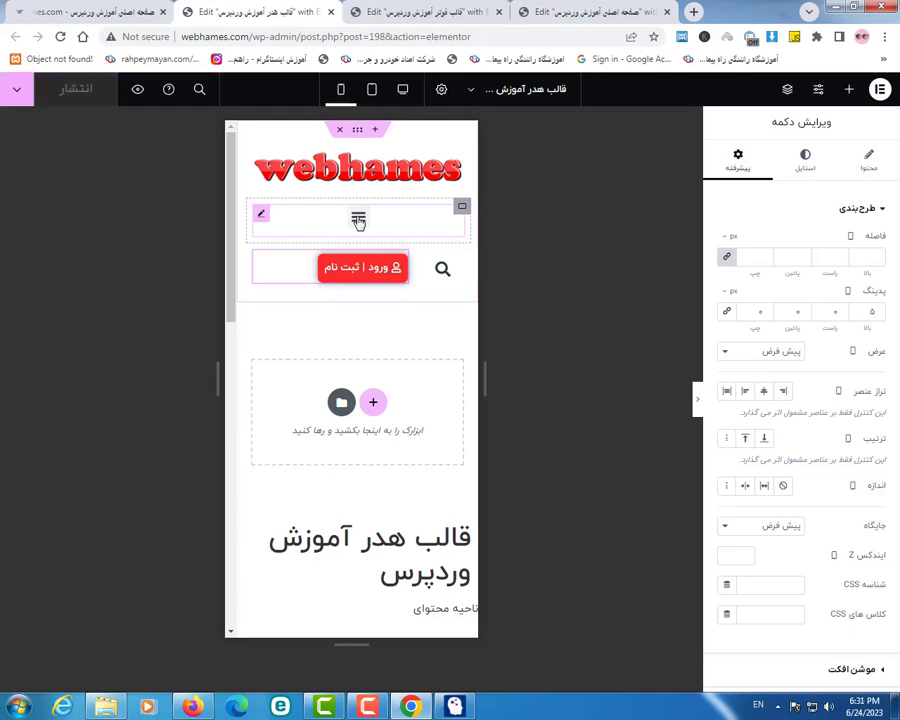
Step: Check the header's hamburger menu and its دوره های آموزشی and مجله آرشیو submenus in mobile view, plus the page layout below
left_click(358, 220)
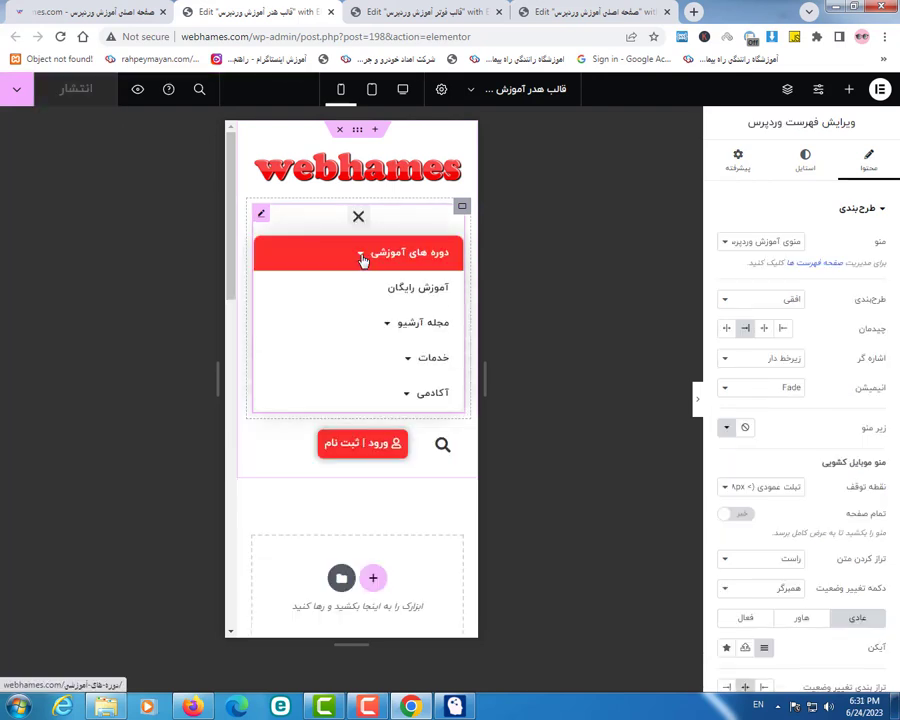
left_click(362, 256)
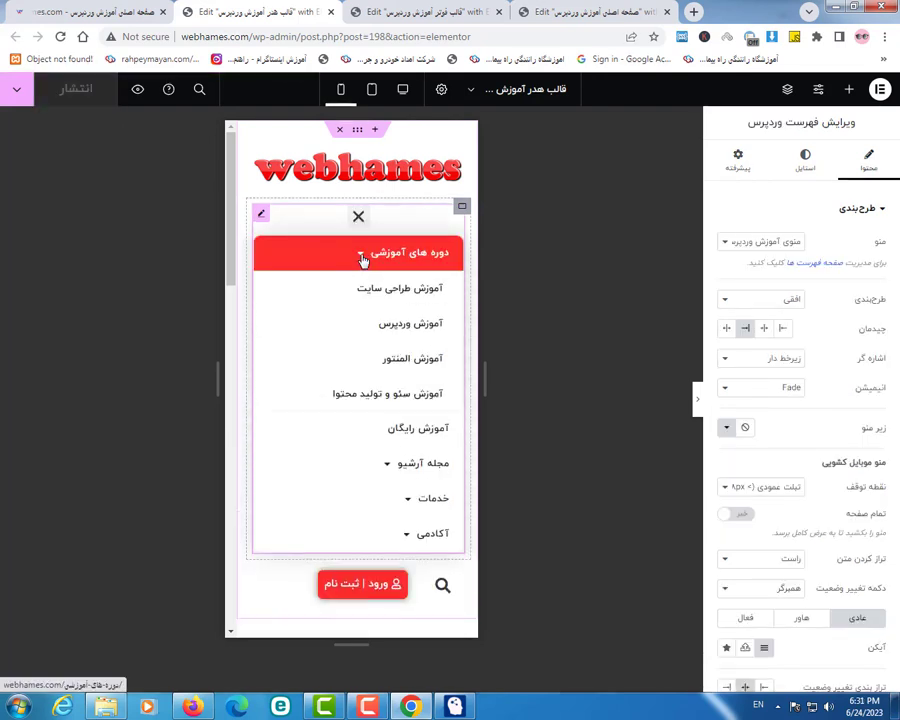
left_click(383, 466)
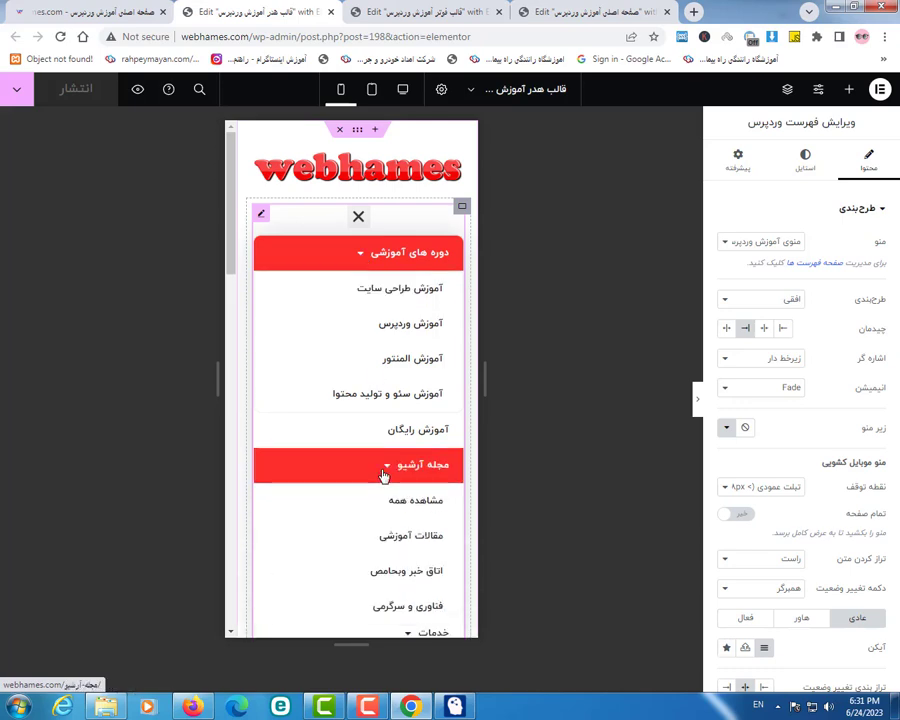
left_click(358, 220)
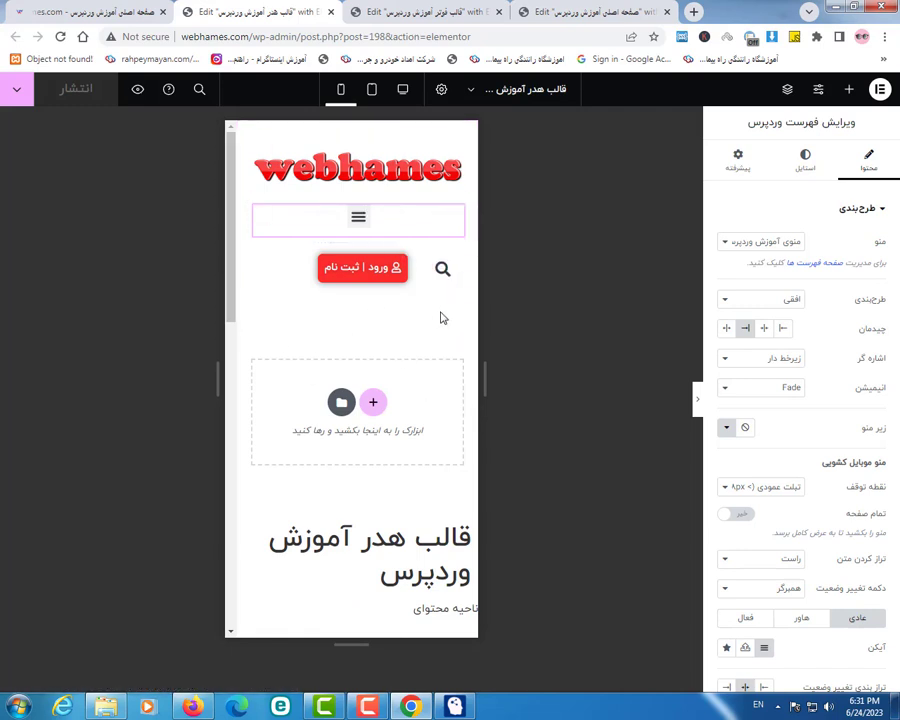
scroll(396, 280, "down", 5)
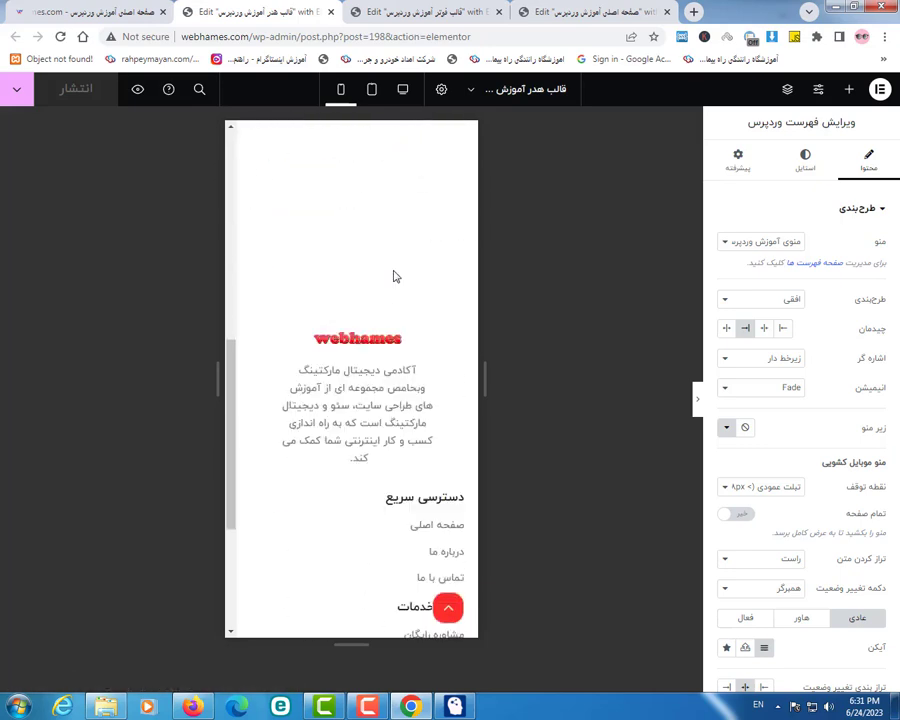
scroll(396, 277, "down", 2)
scroll(395, 272, "up", 7)
scroll(396, 276, "down", 1)
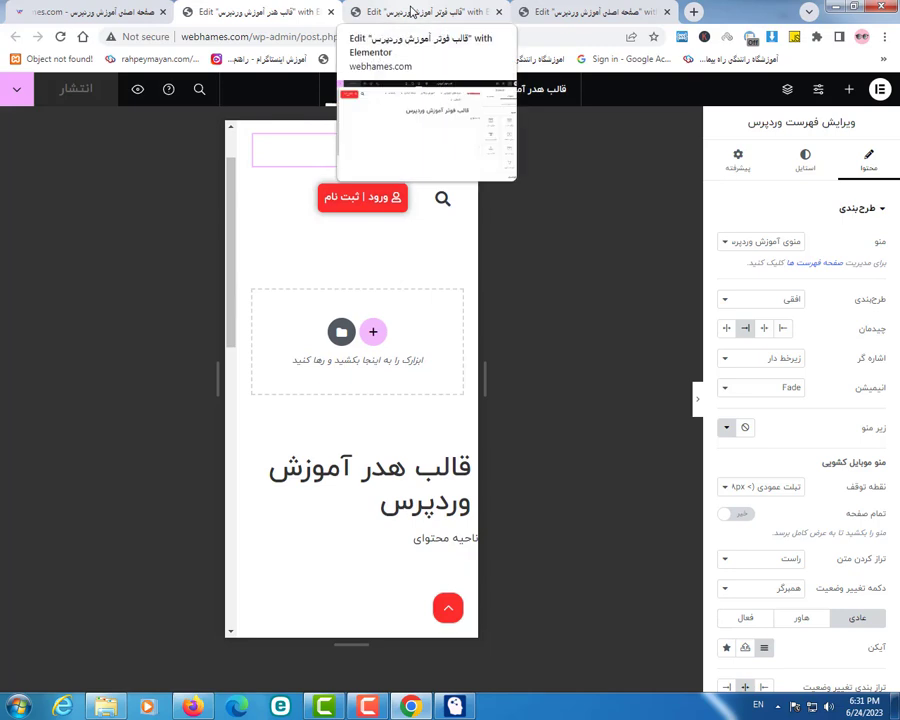
Step: Switch to the footer template and examine its column layout in tablet and mobile views
left_click(411, 11)
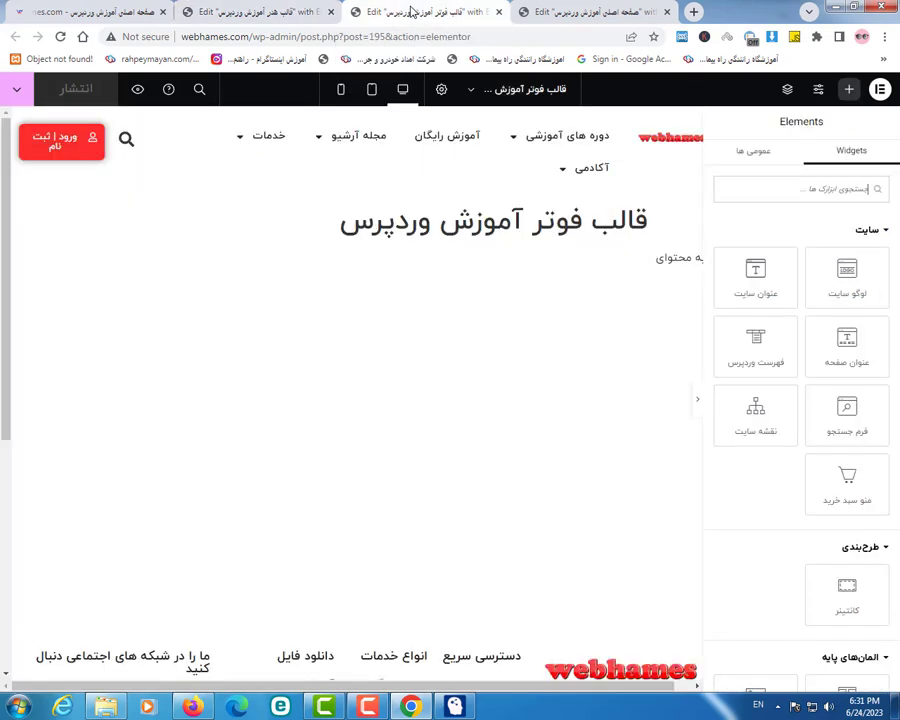
scroll(520, 380, "down", 5)
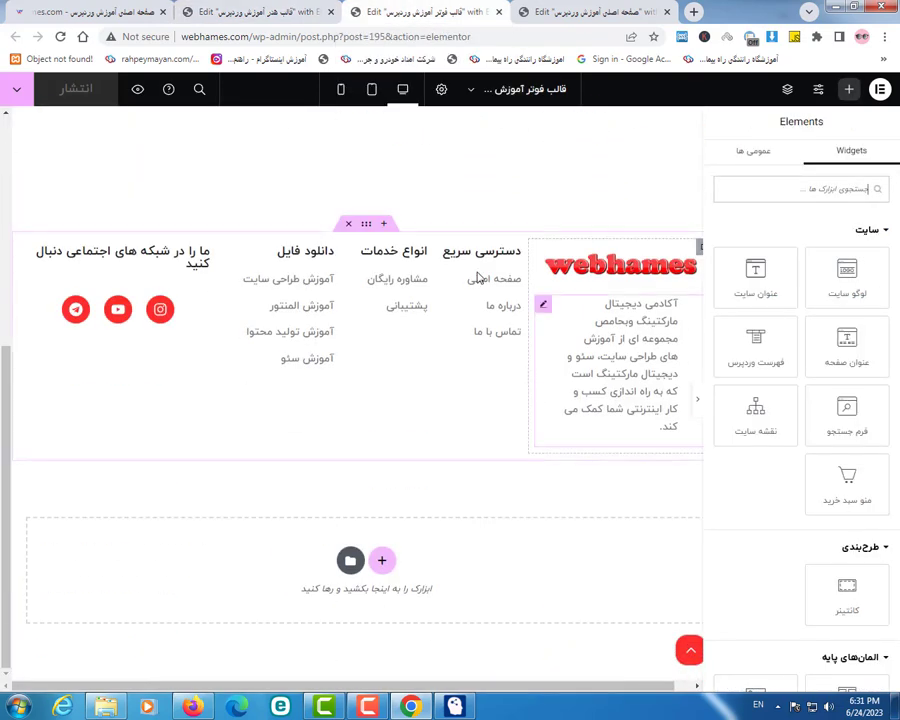
left_click(371, 91)
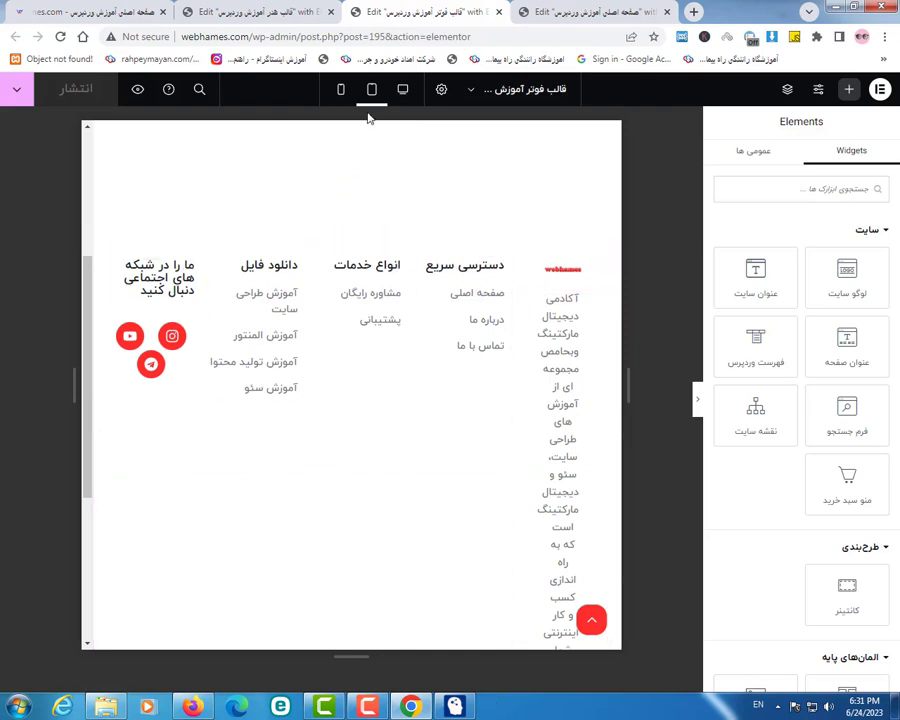
left_click(341, 90)
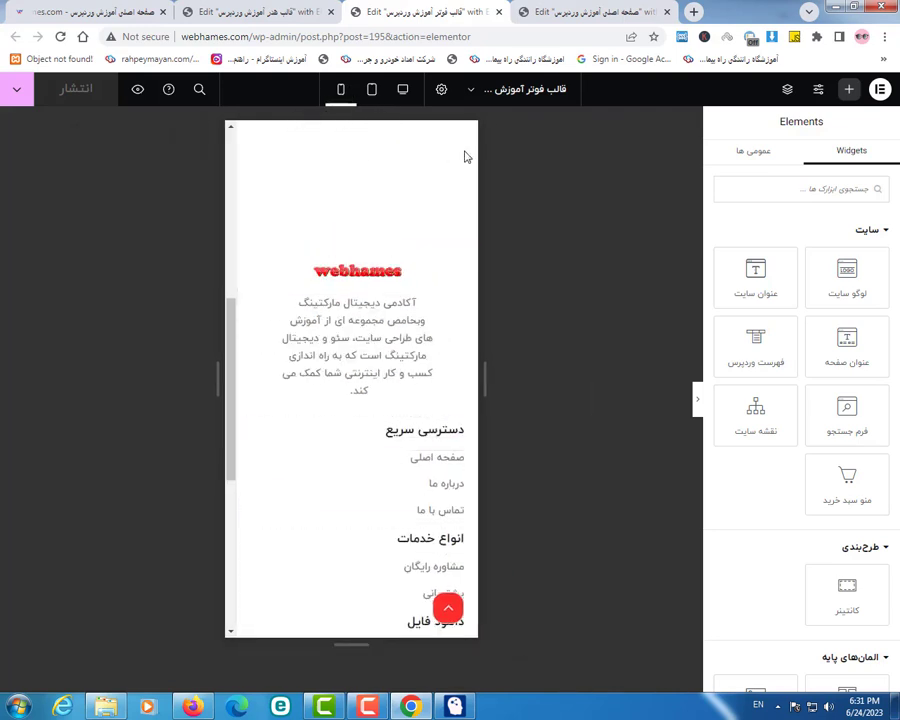
Step: Add a row-direction Flexbox container above the footer columns in tablet view
left_click(372, 91)
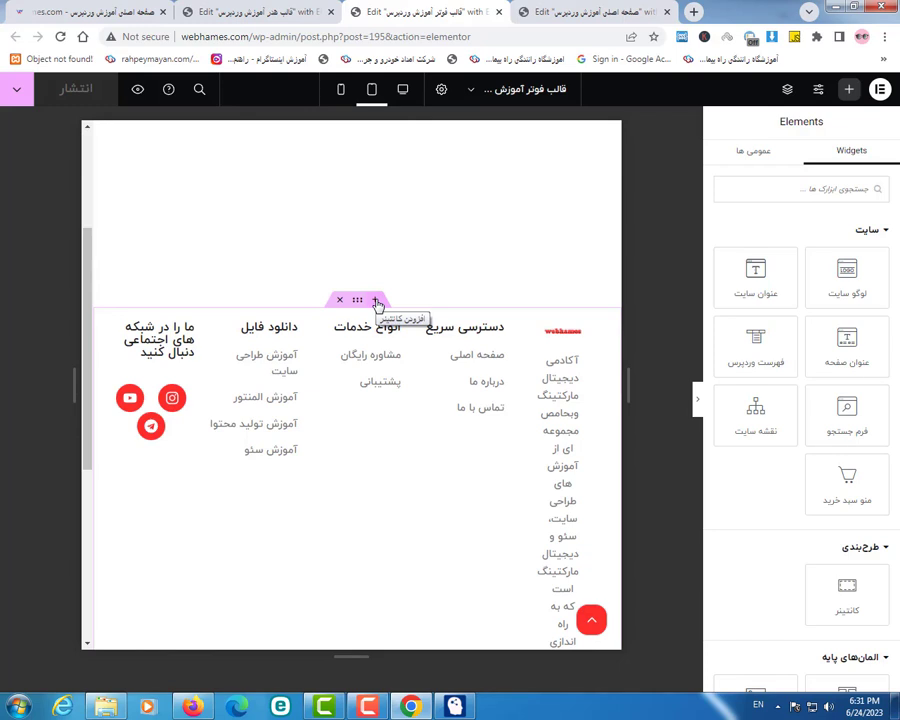
left_click(377, 302)
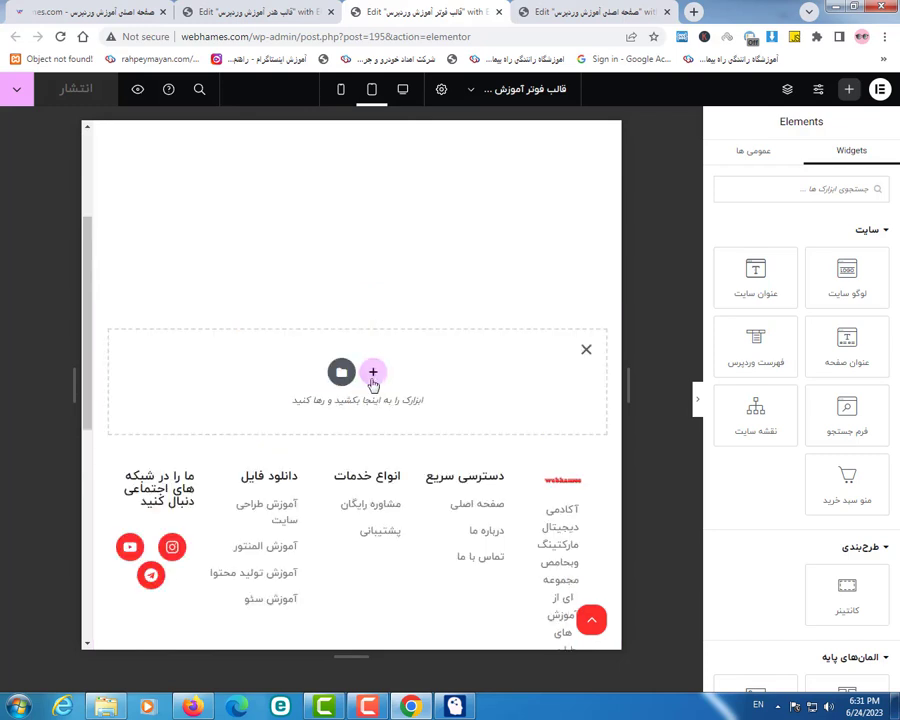
left_click(373, 376)
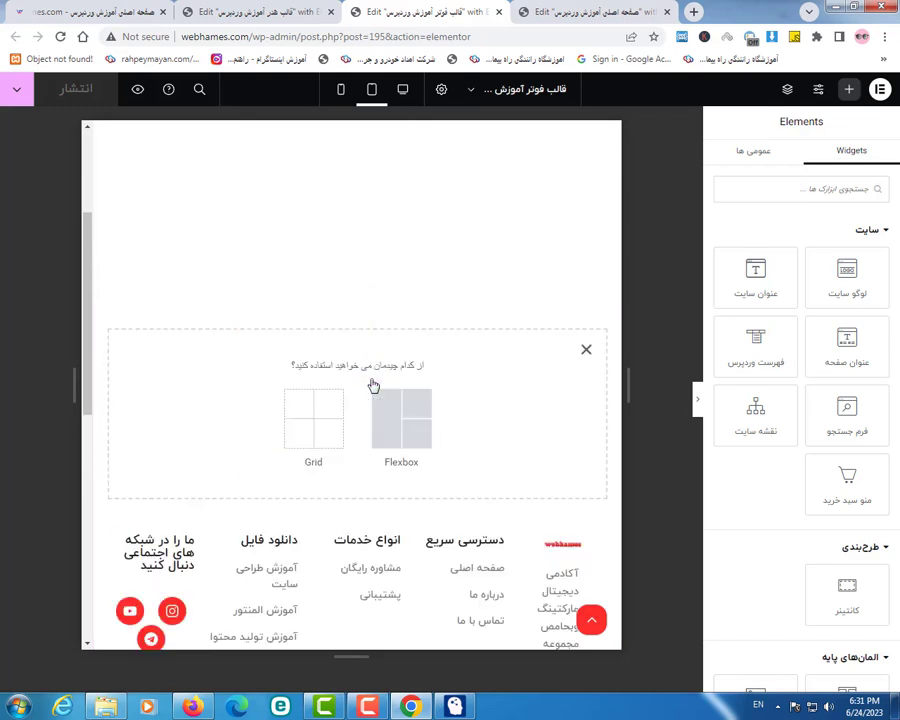
left_click(411, 428)
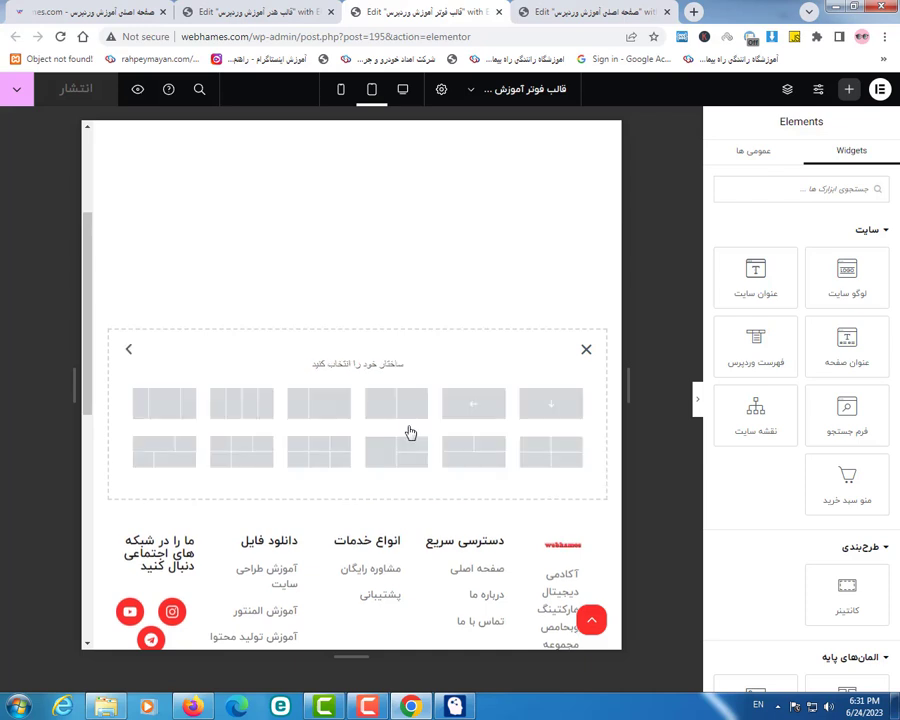
left_click(471, 410)
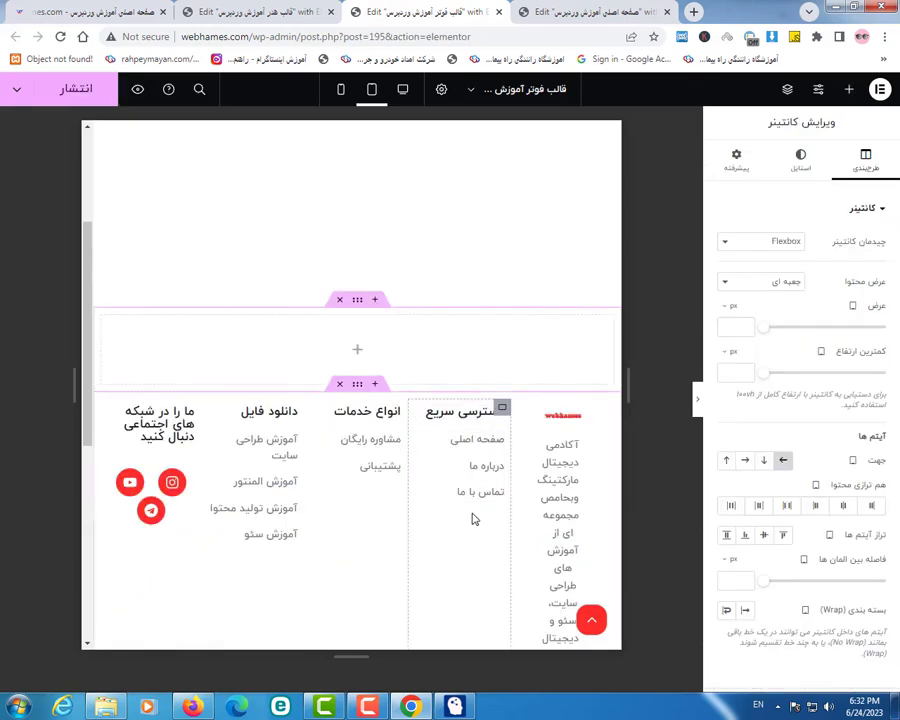
Step: Try pasting a copy of the footer logo directly into the new container, and delete the pasted logo
right_click(566, 418)
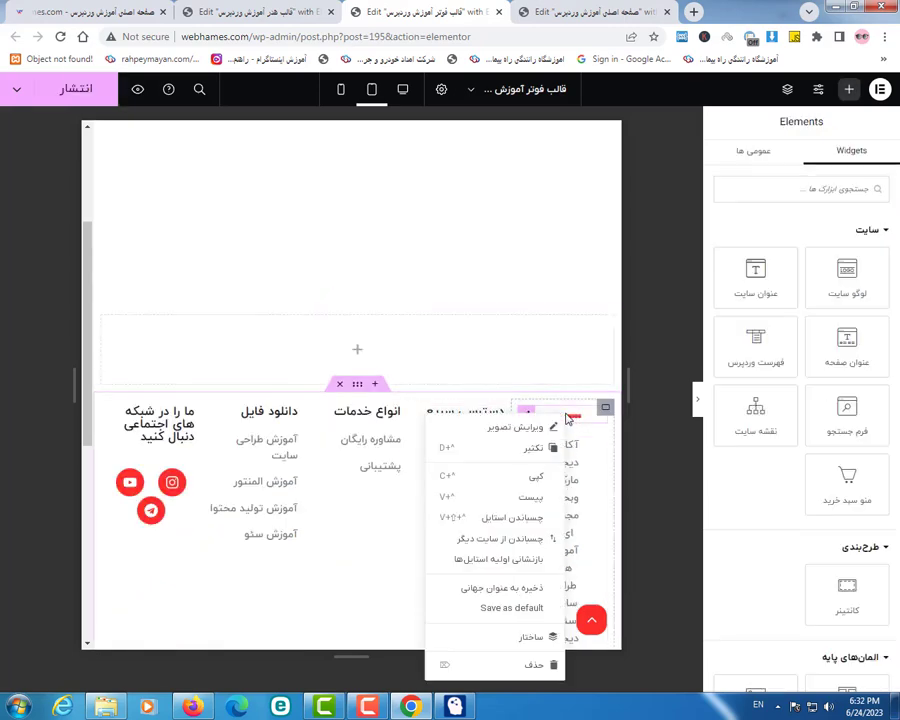
left_click(532, 477)
right_click(363, 351)
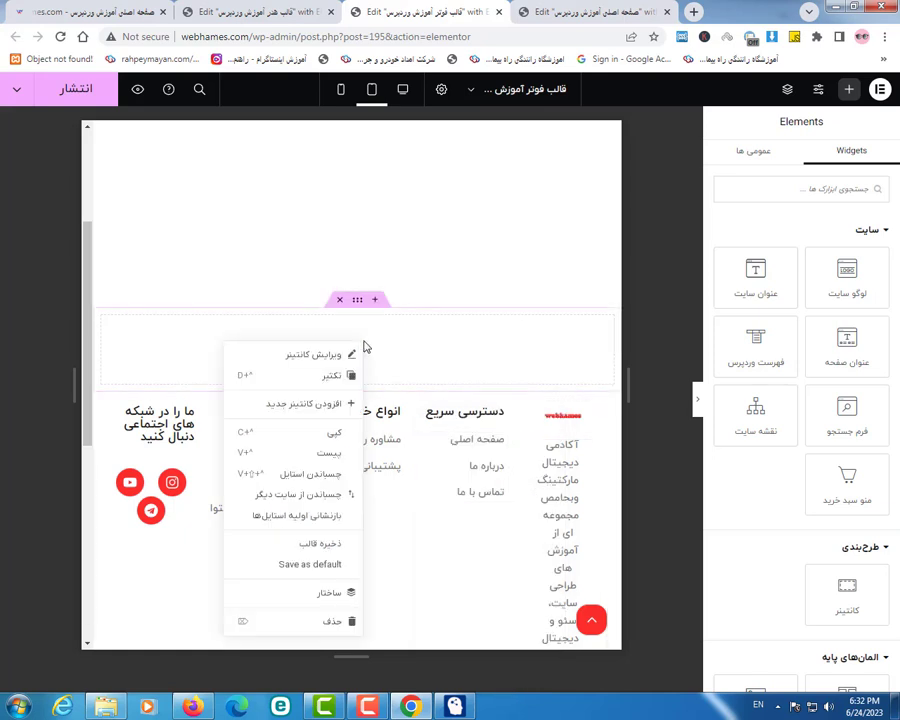
left_click(305, 452)
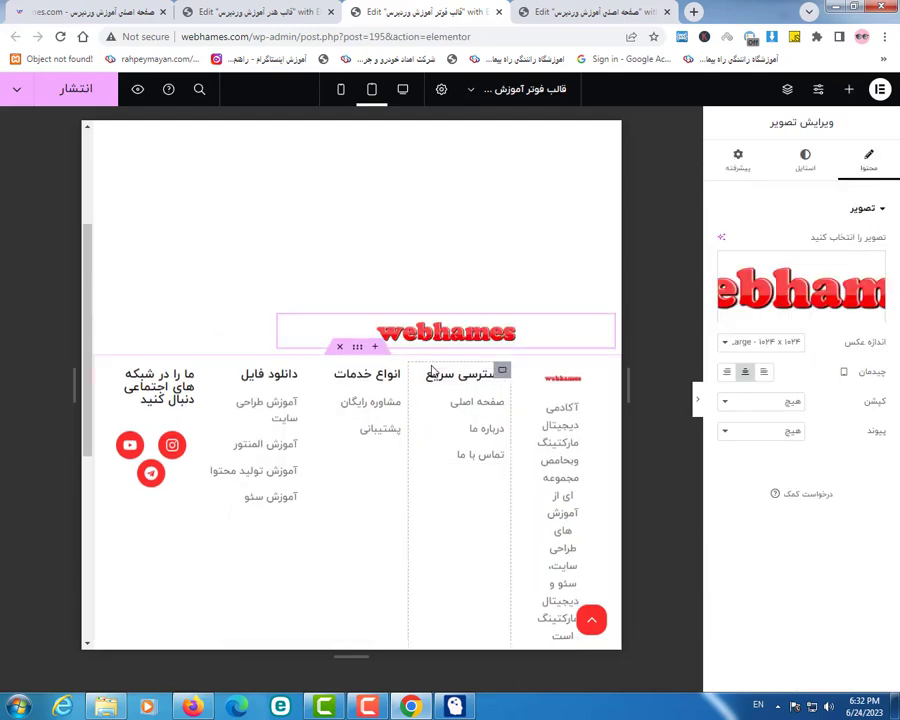
key("Delete")
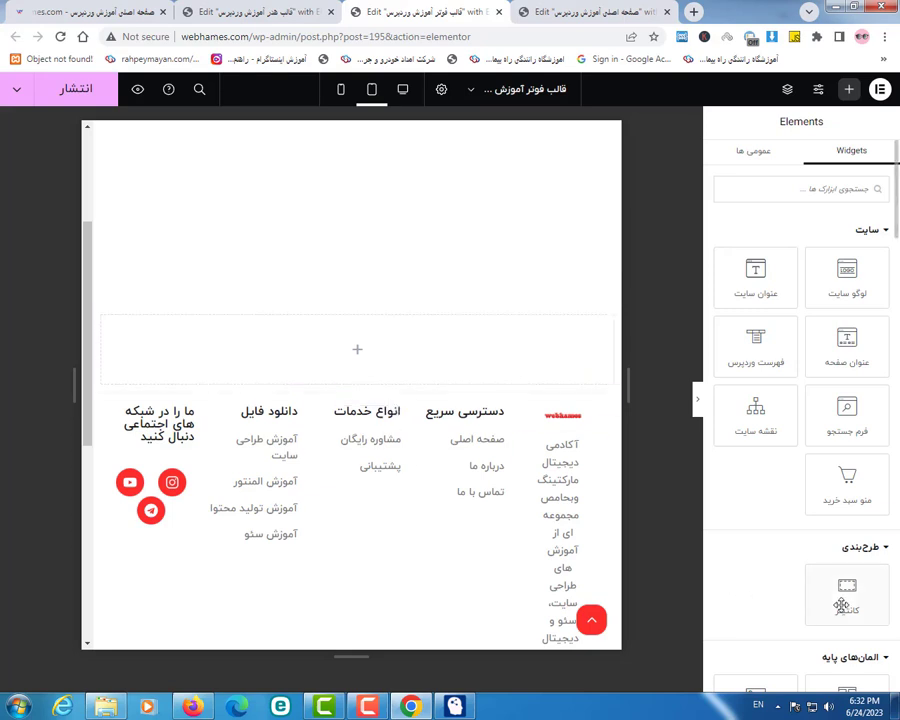
Step: Nest a container inside the new footer container and paste a copy of the footer logo into it
left_click_drag(822, 596, 407, 326)
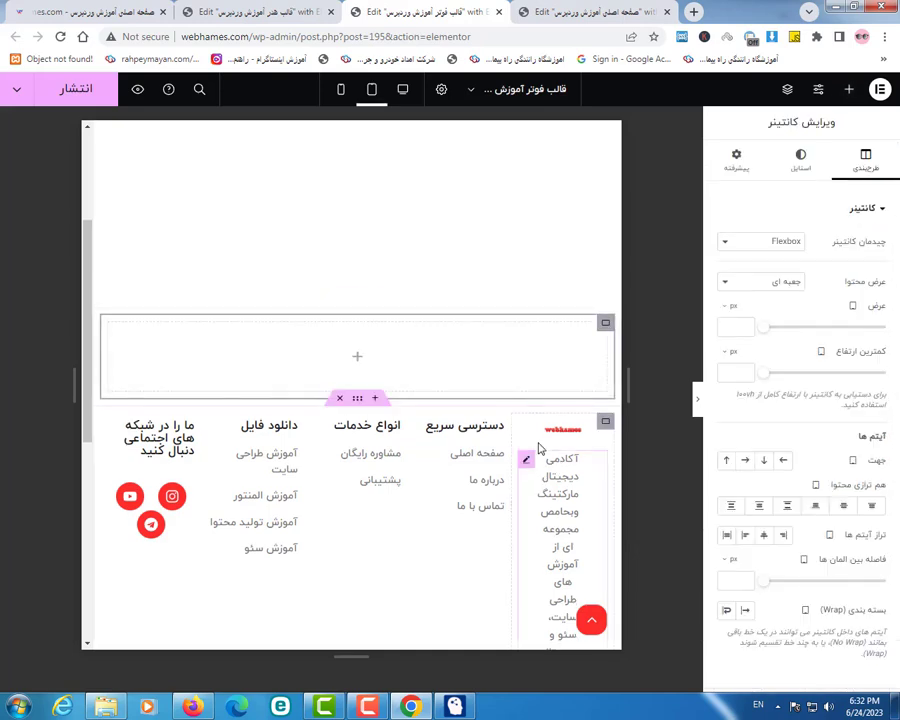
right_click(524, 428)
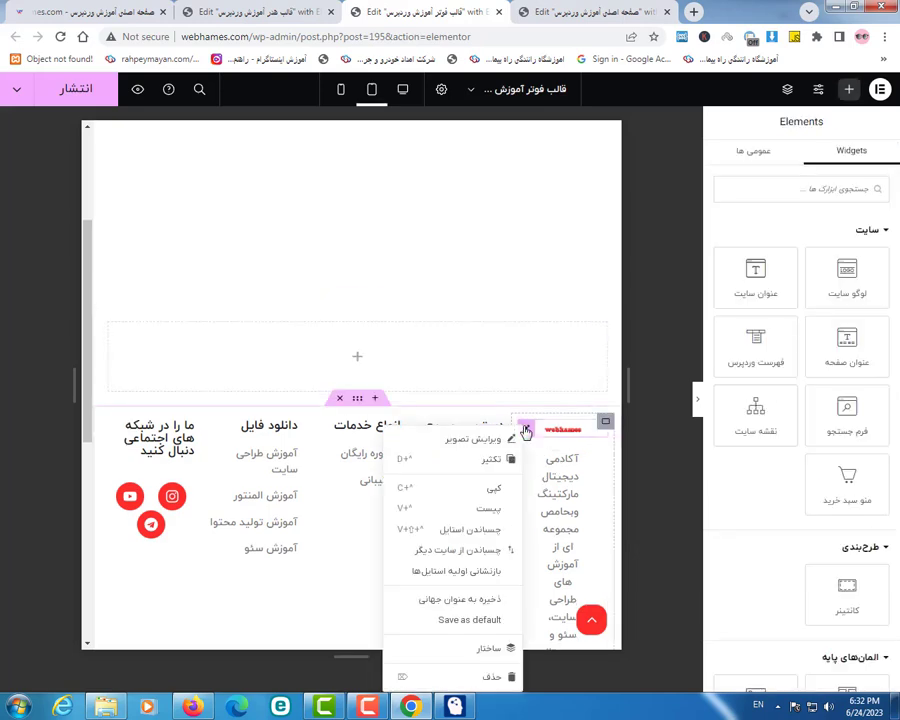
left_click(434, 346)
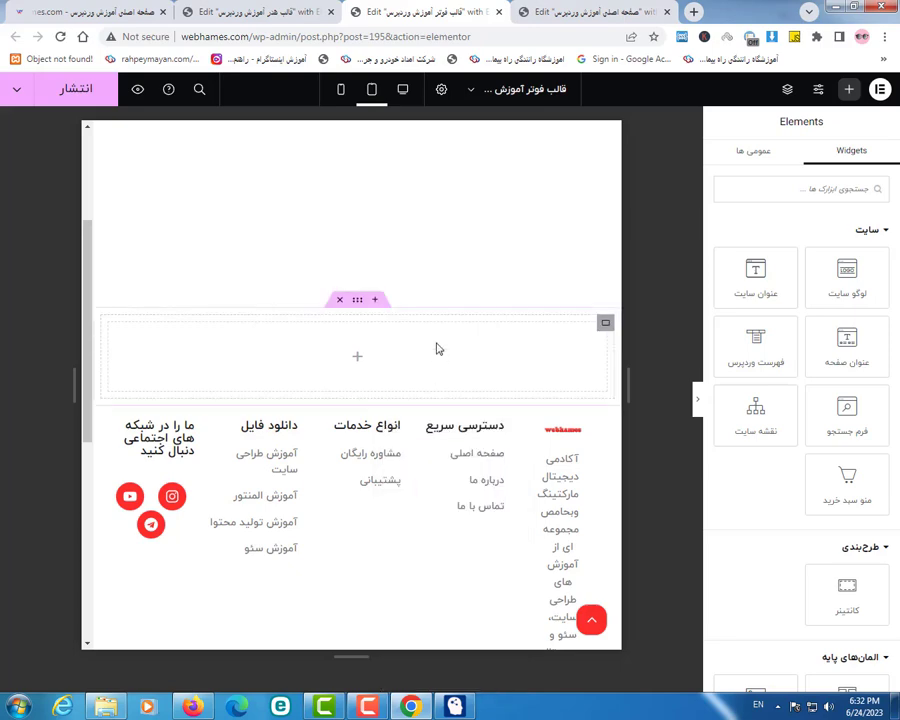
right_click(436, 348)
left_click(376, 454)
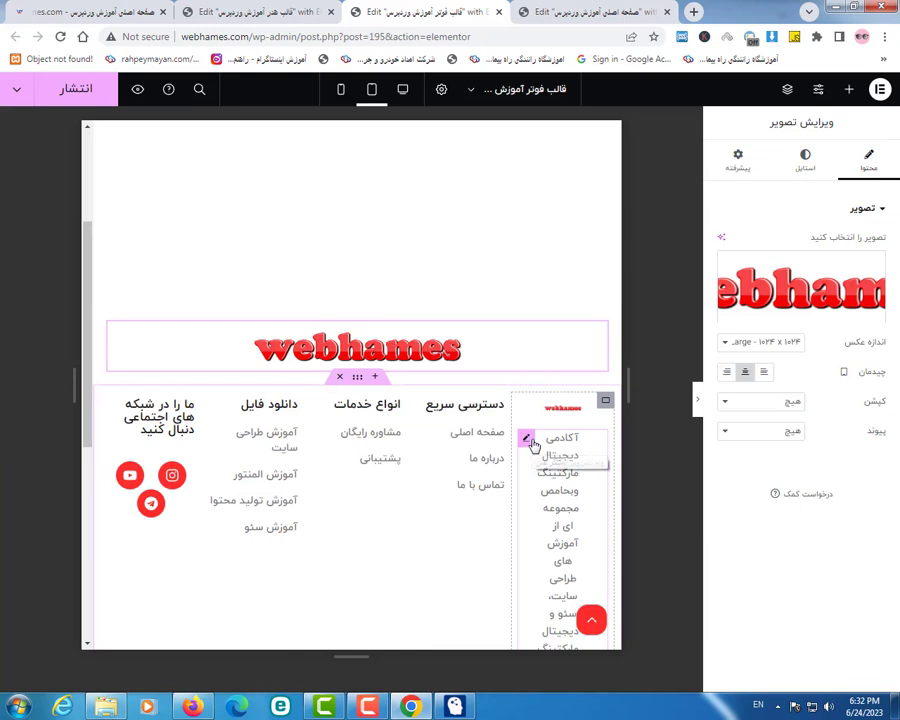
Step: Paste a copy of the academy description text under the new logo, and delete the original logo-and-text column
right_click(533, 444)
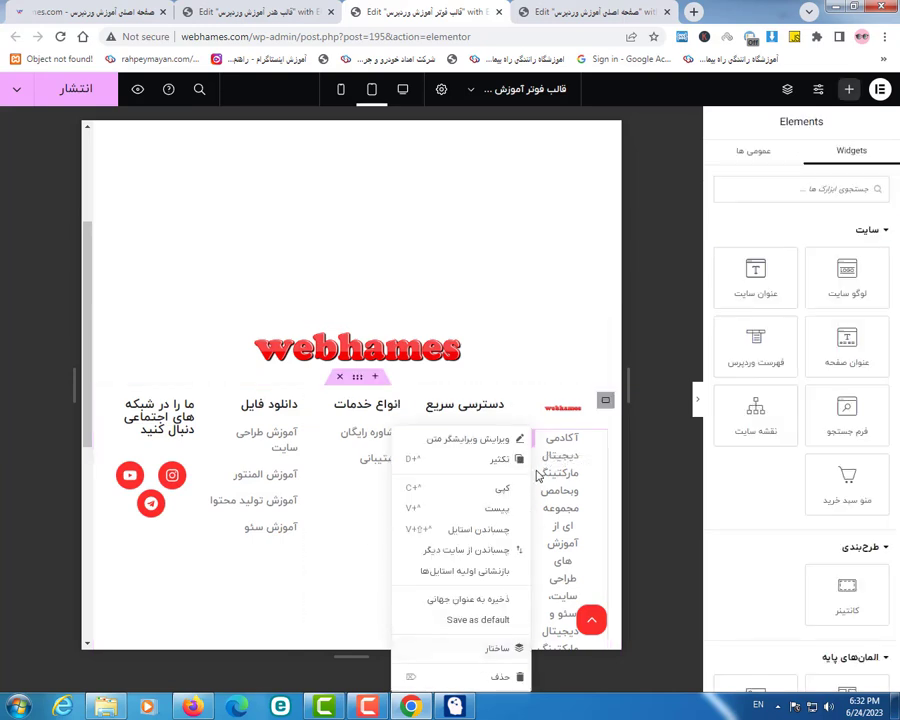
left_click(500, 487)
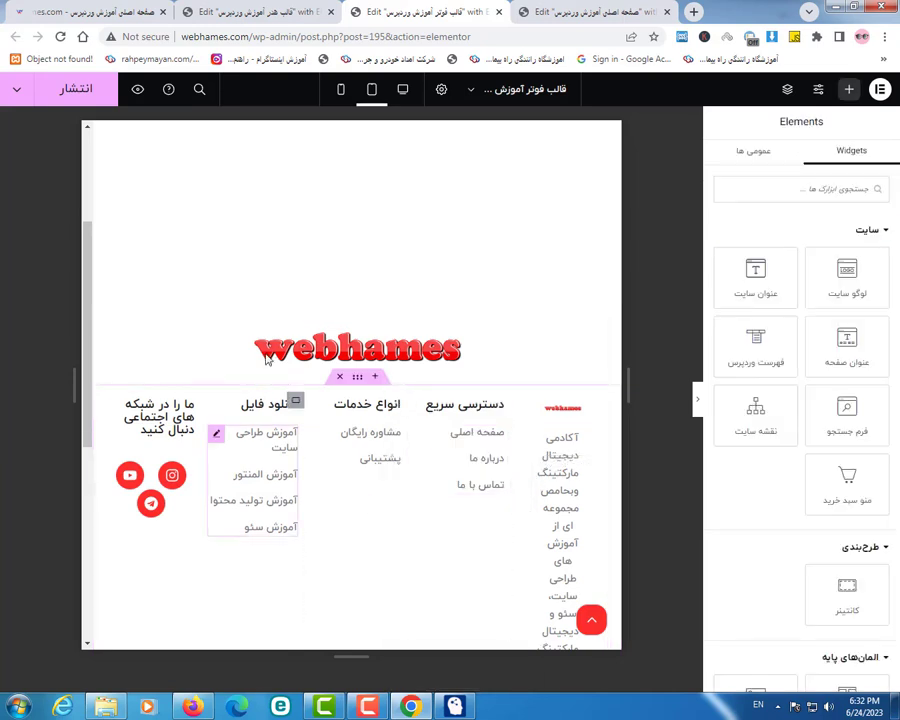
right_click(328, 365)
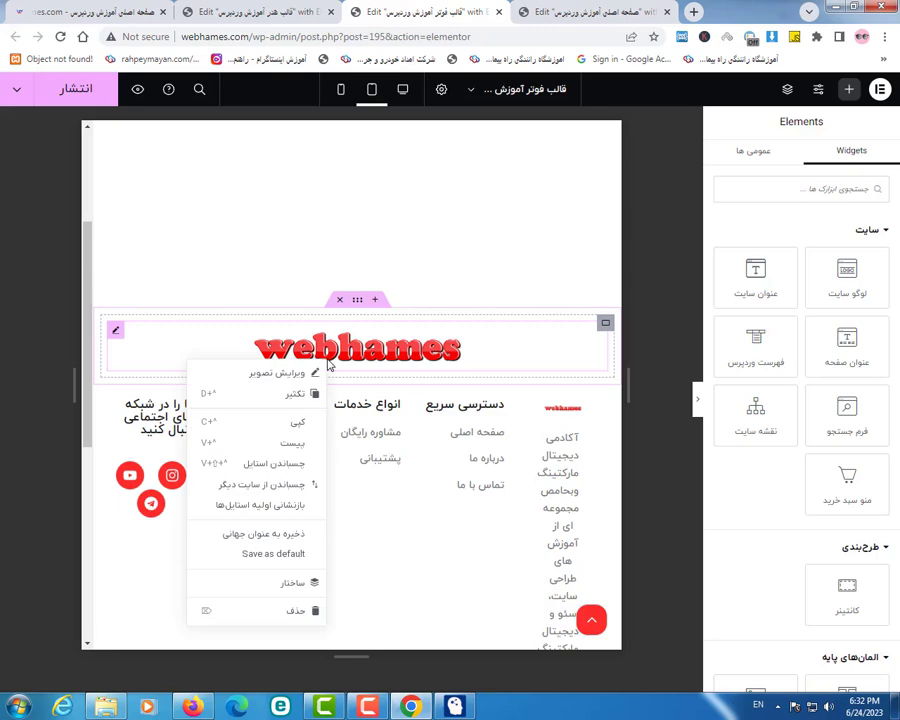
left_click(290, 448)
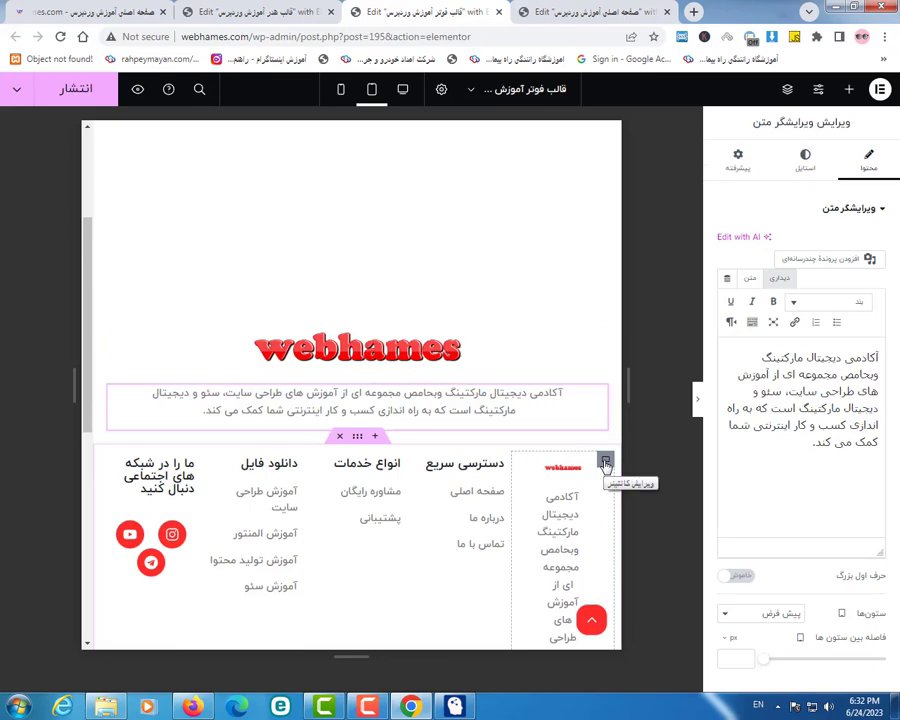
right_click(606, 463)
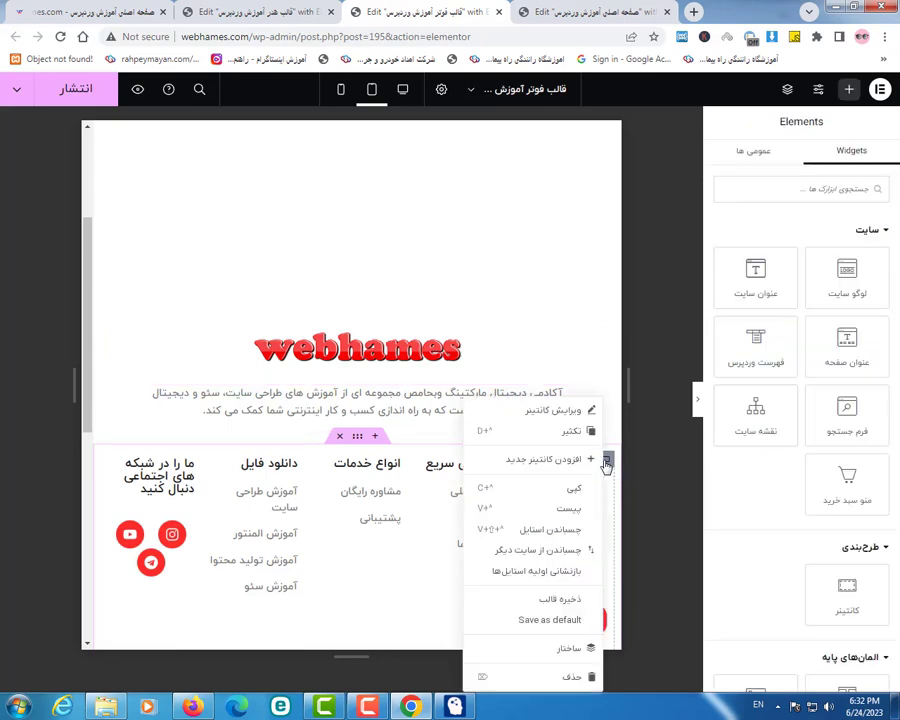
left_click(567, 680)
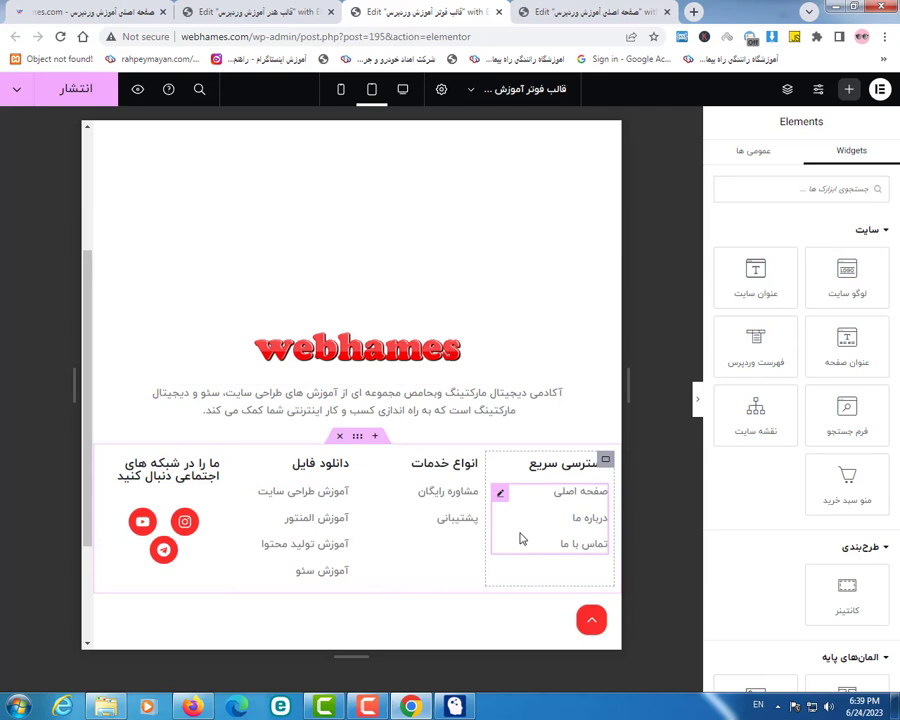
Step: Set the new footer logo's image size to Medium - 300 x 300
left_click(118, 334)
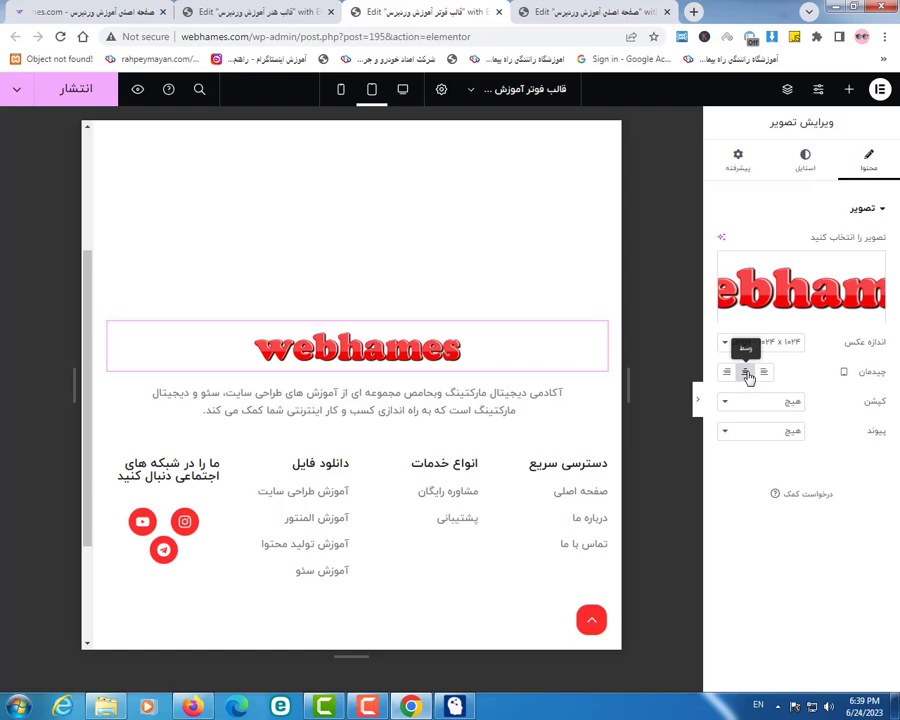
left_click(793, 344)
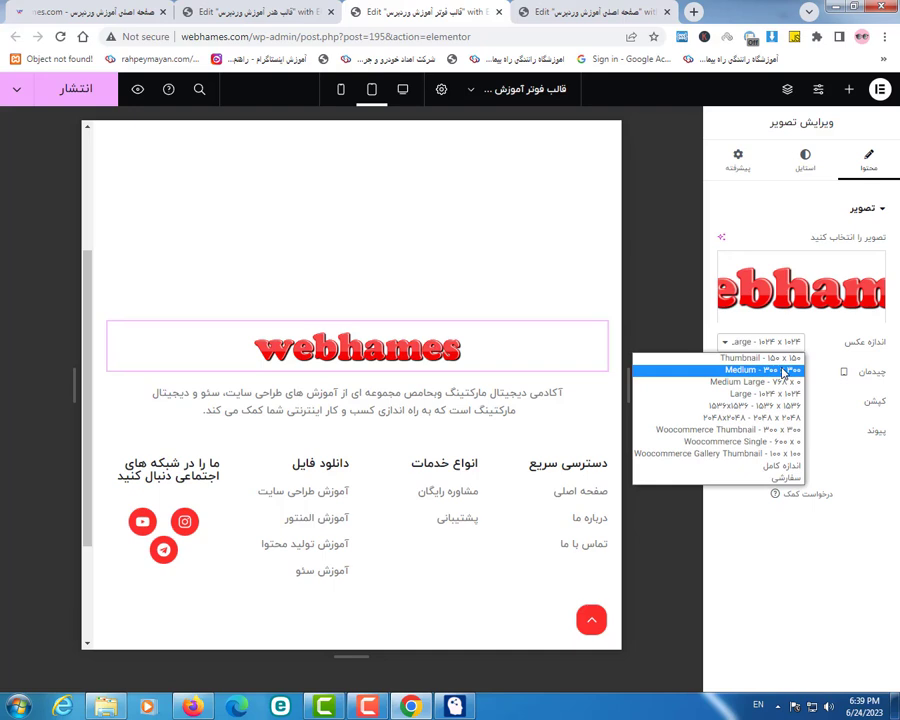
left_click(785, 371)
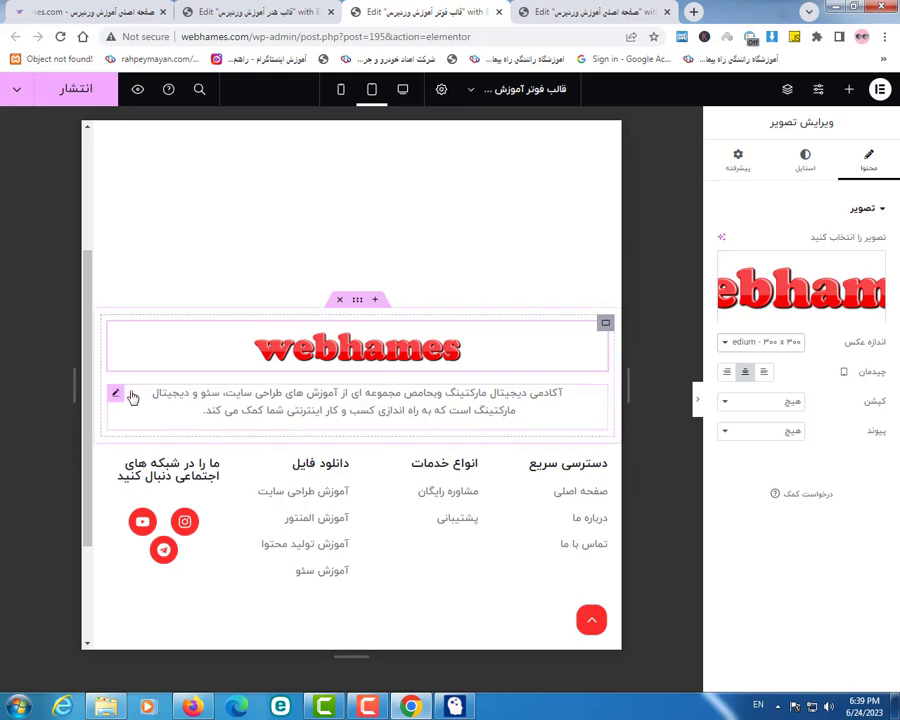
Step: Set the footer description text's alignment to centre in tablet view
left_click(116, 398)
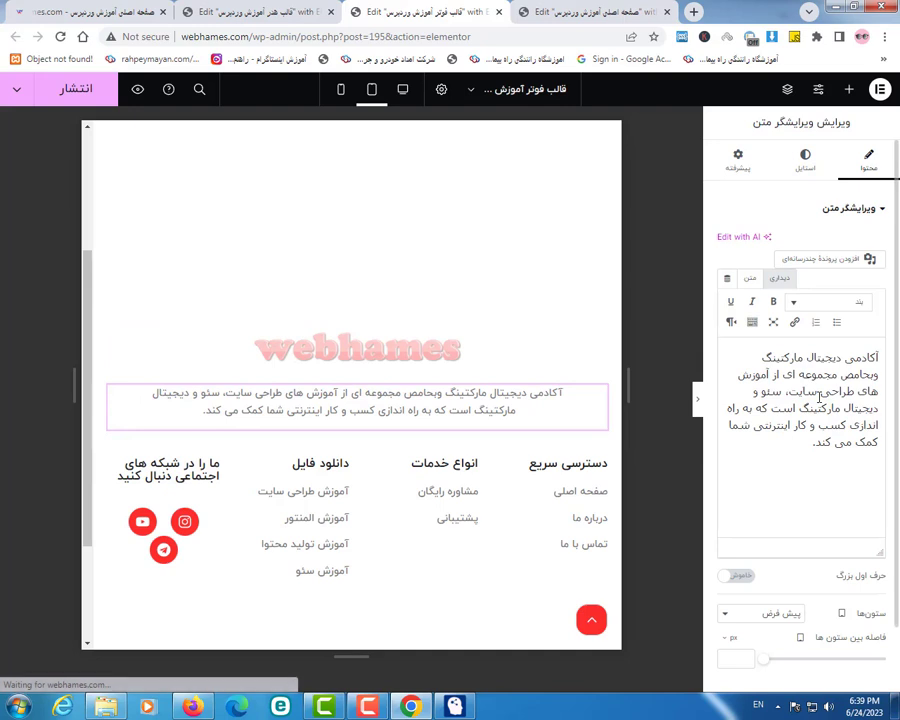
left_click(805, 160)
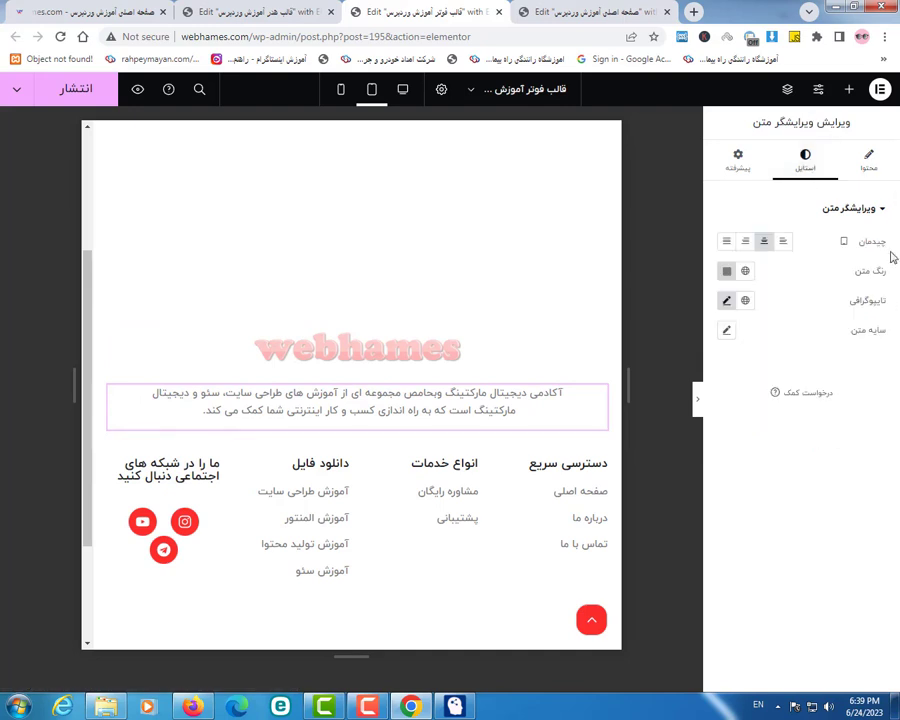
left_click(763, 242)
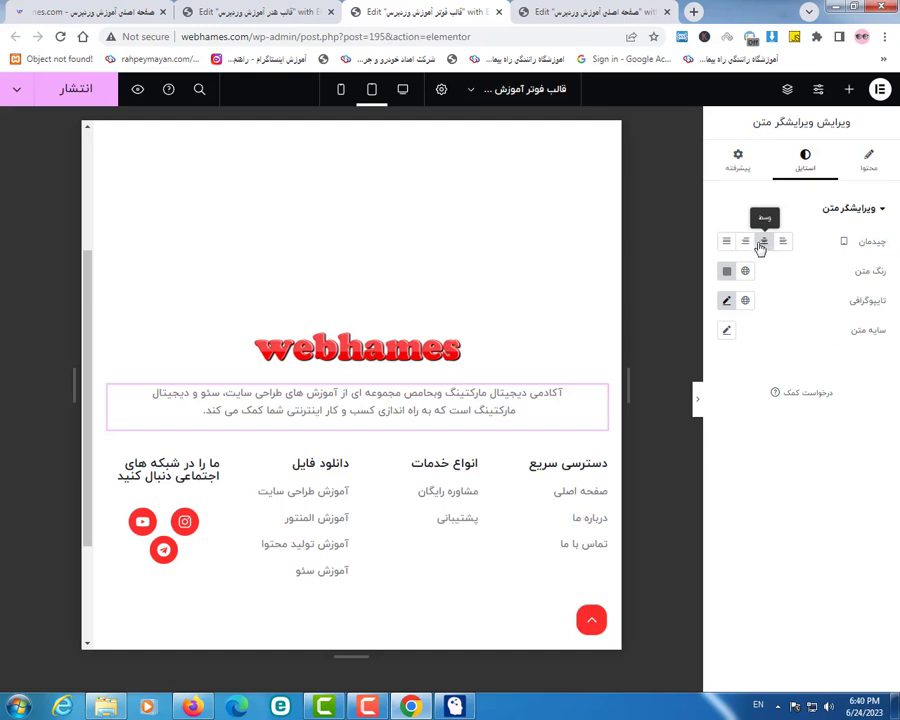
Step: Set the footer description text's line height to 30 px in tablet view
left_click(727, 300)
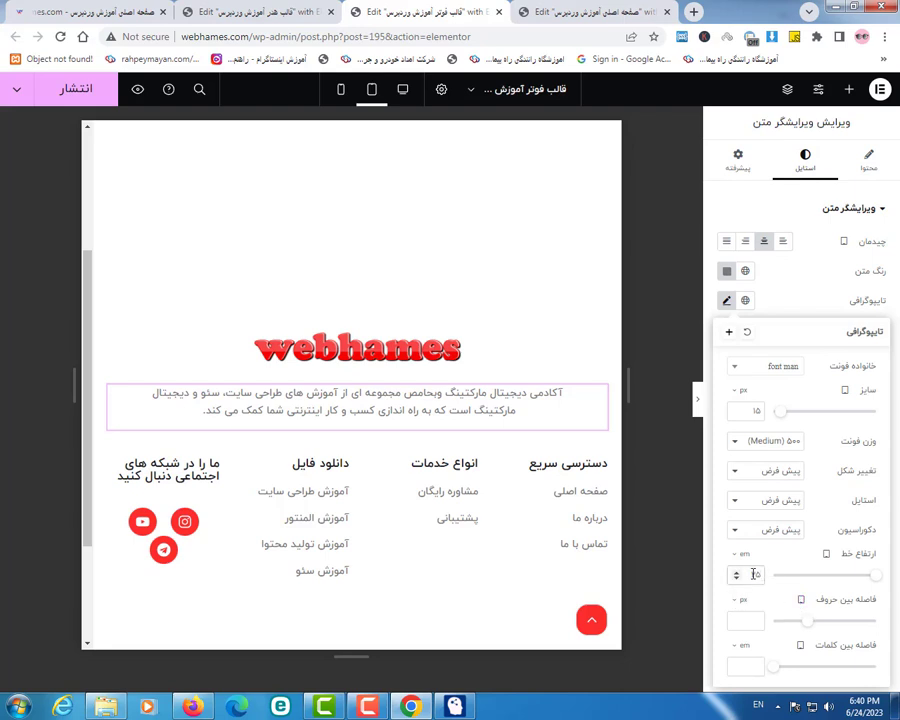
type("30")
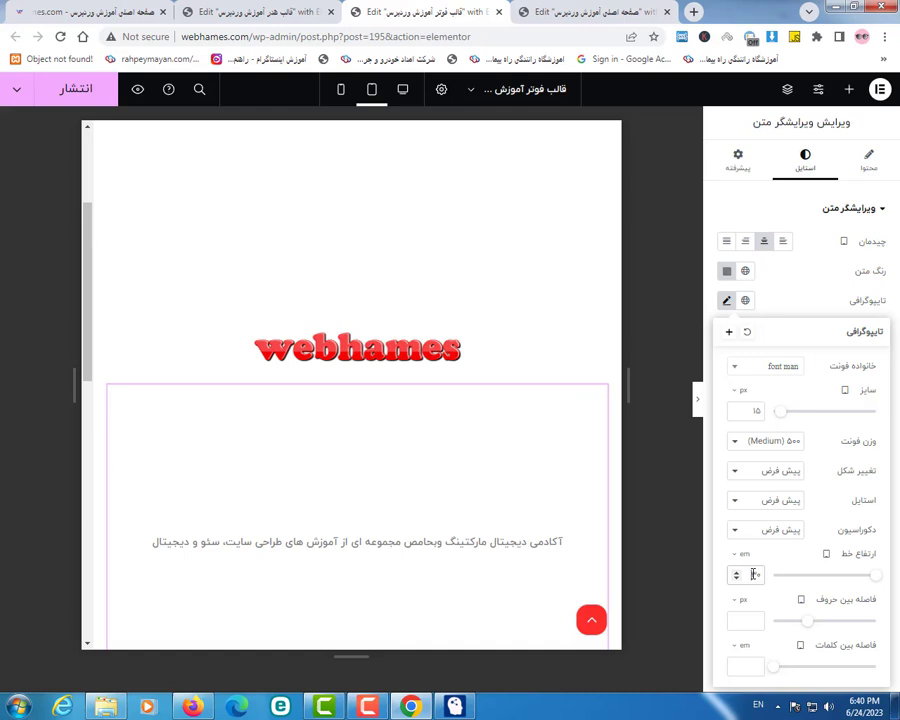
left_click(742, 558)
left_click(747, 561)
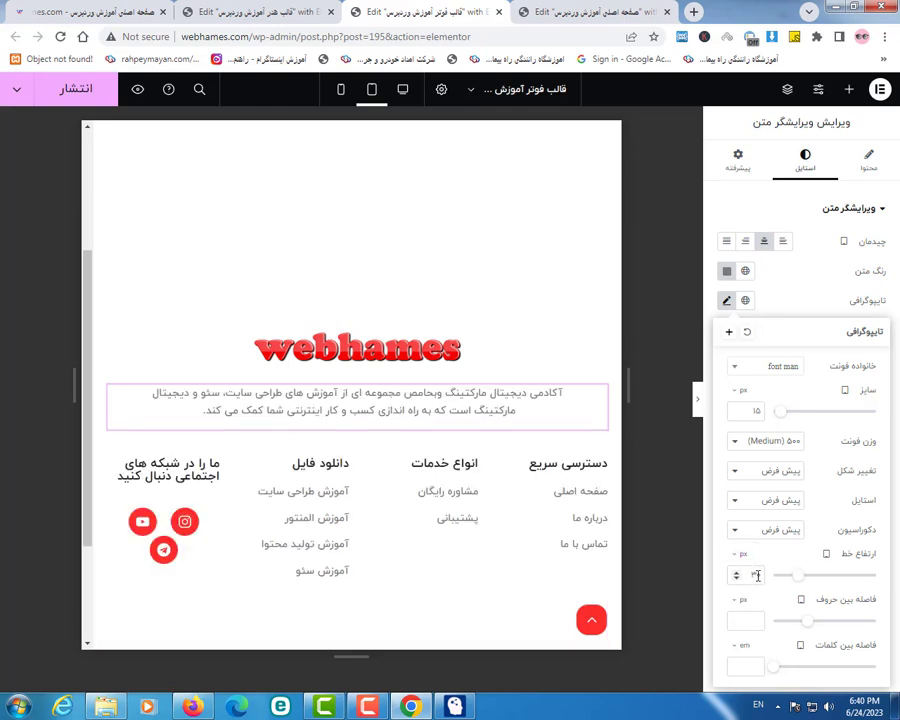
type("20")
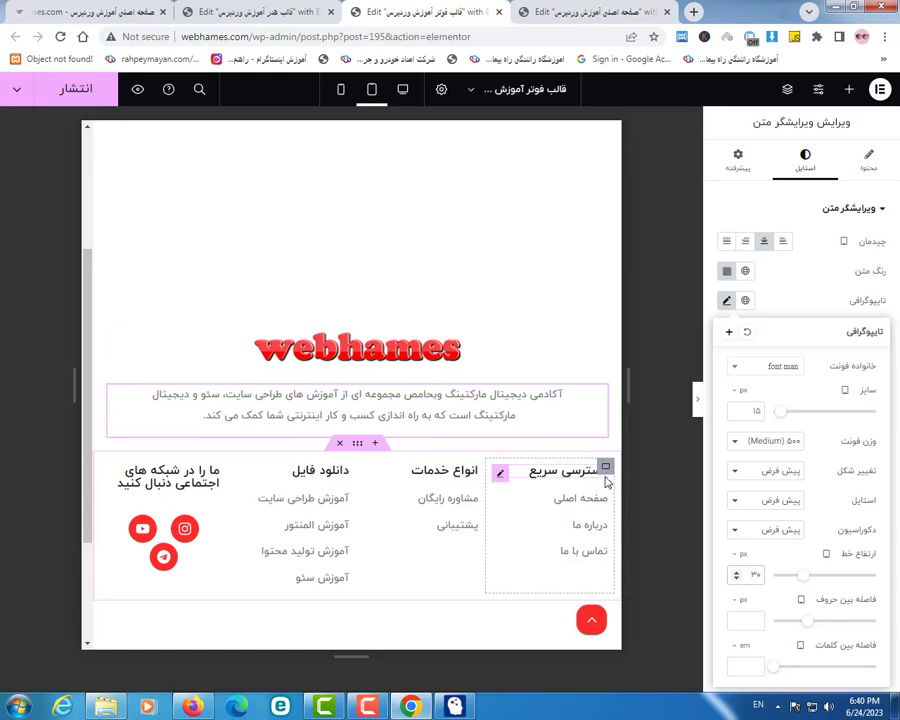
Step: Set the tablet width of the quick-access (دسترسی سریع) and services (انواع خدمات) footer columns to 13 em each
left_click(606, 467)
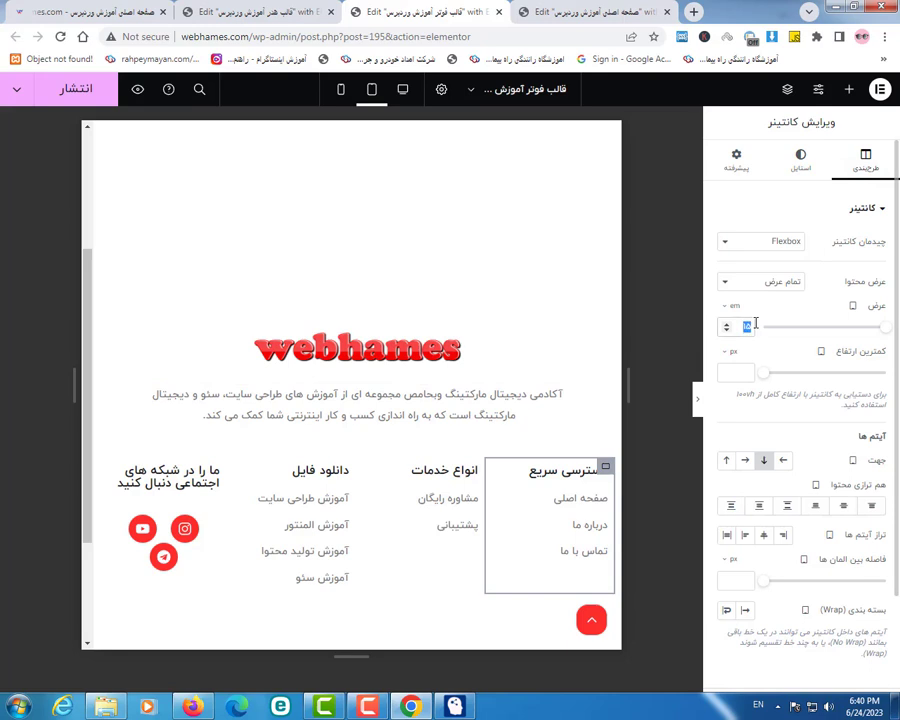
type("13")
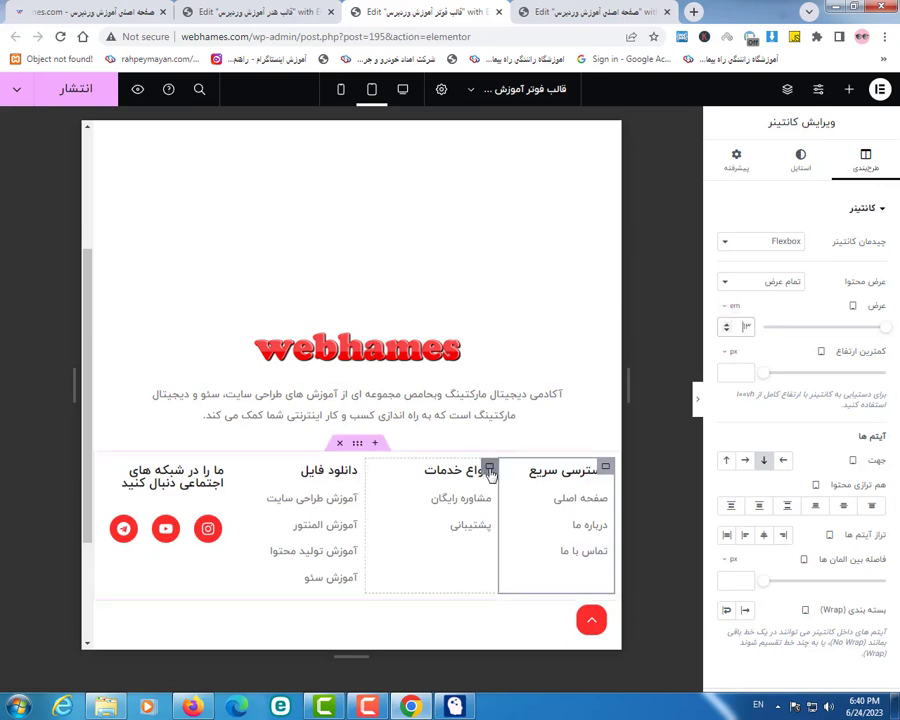
left_click(490, 470)
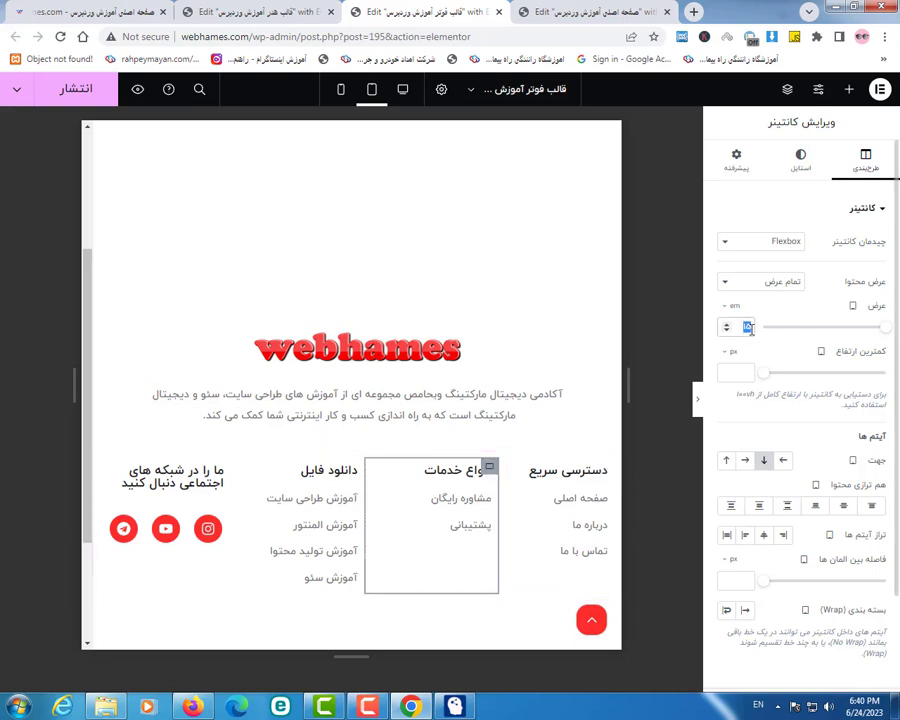
key("BackSpace")
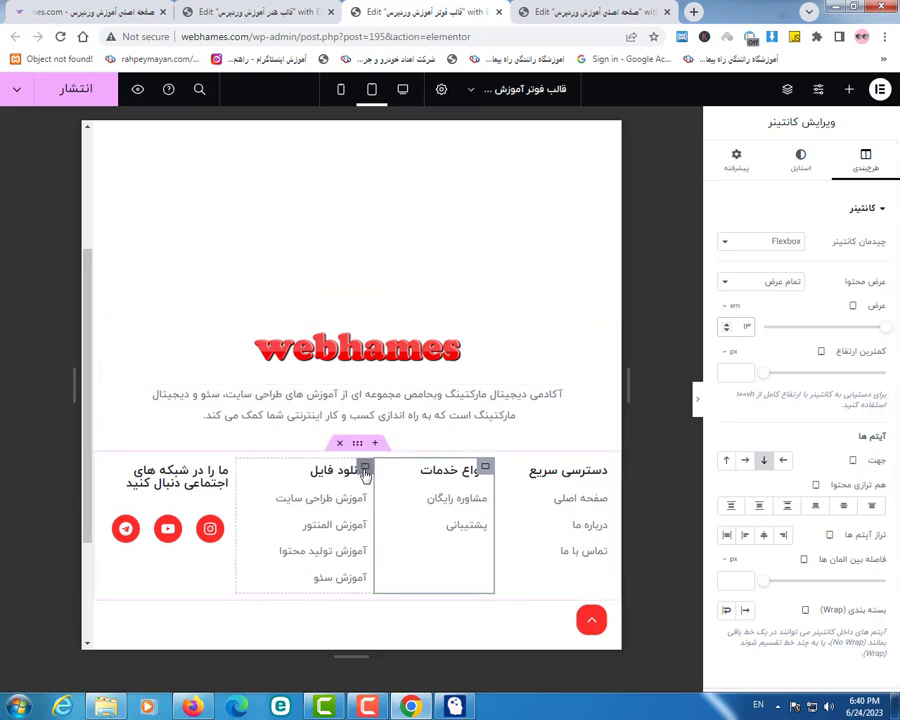
Step: Set the tablet width of the file-download (دانلود فایل) column to 16 em and publish the footer template
left_click(365, 470)
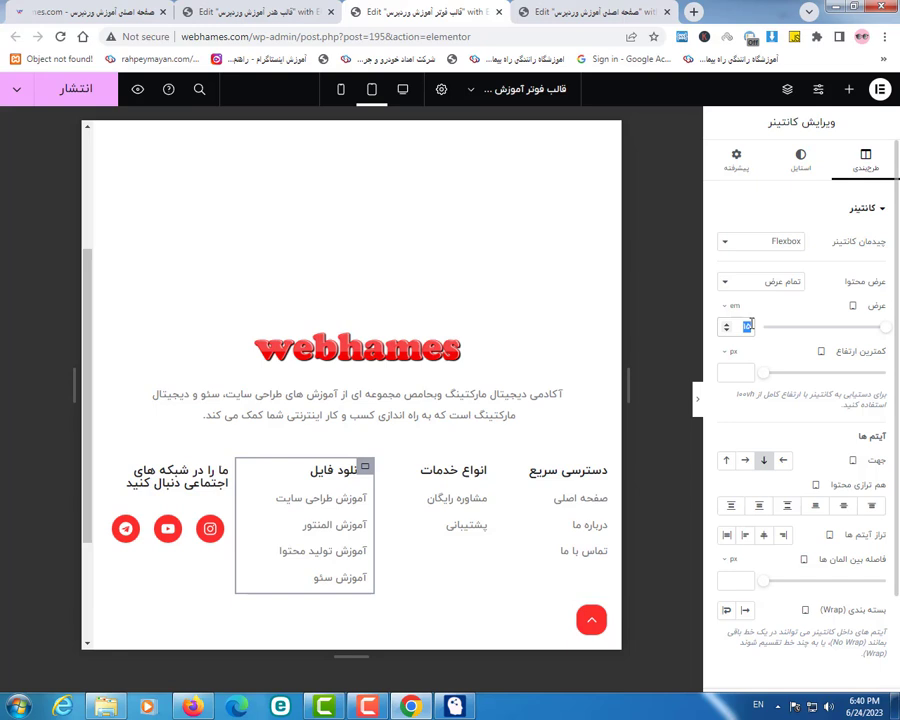
type("16")
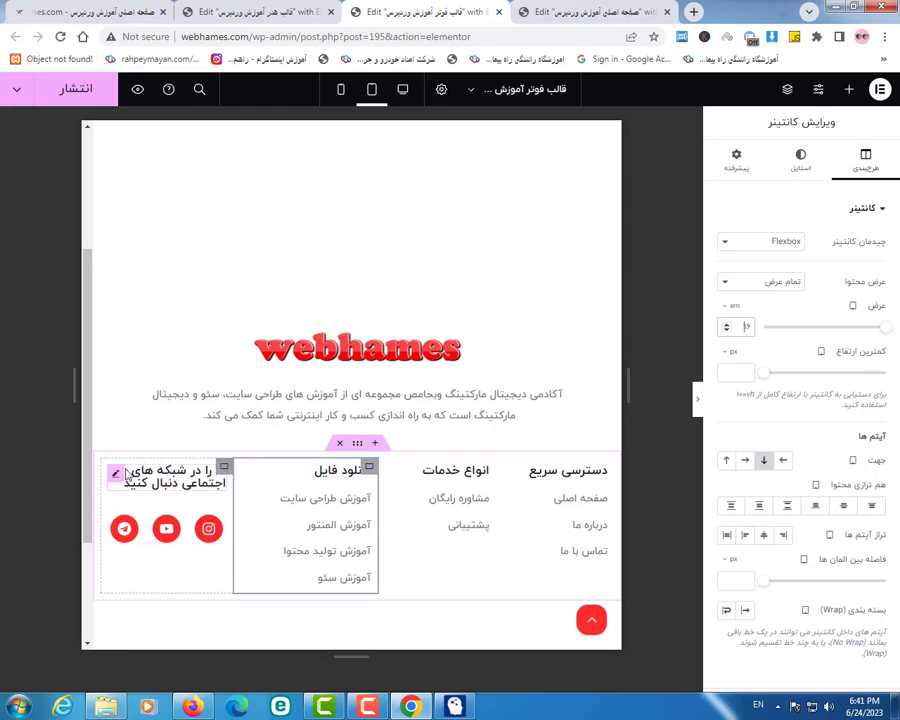
left_click(86, 97)
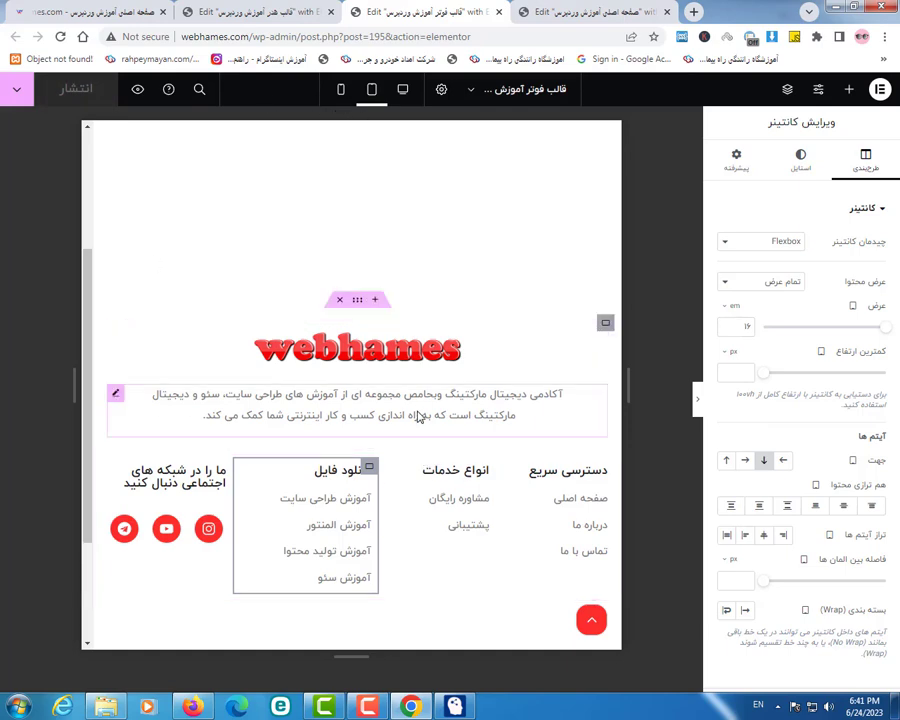
Step: Show the footer in mobile view and check the logo's alignment and width settings and the description text's alignment
scroll(417, 413, "up", 2)
scroll(417, 413, "down", 5)
scroll(430, 362, "up", 3)
left_click(537, 224)
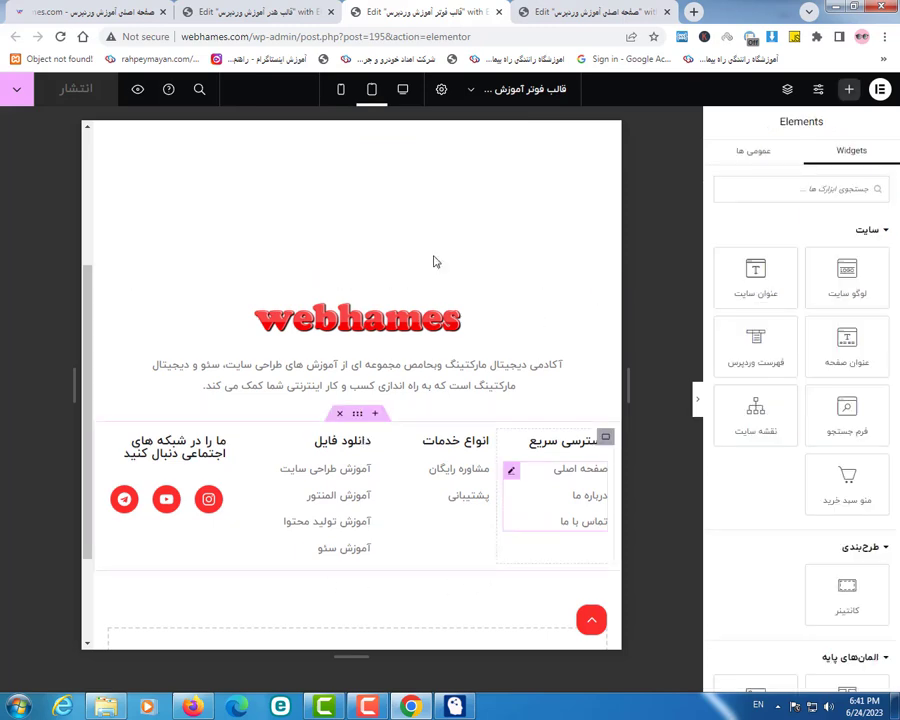
left_click(341, 91)
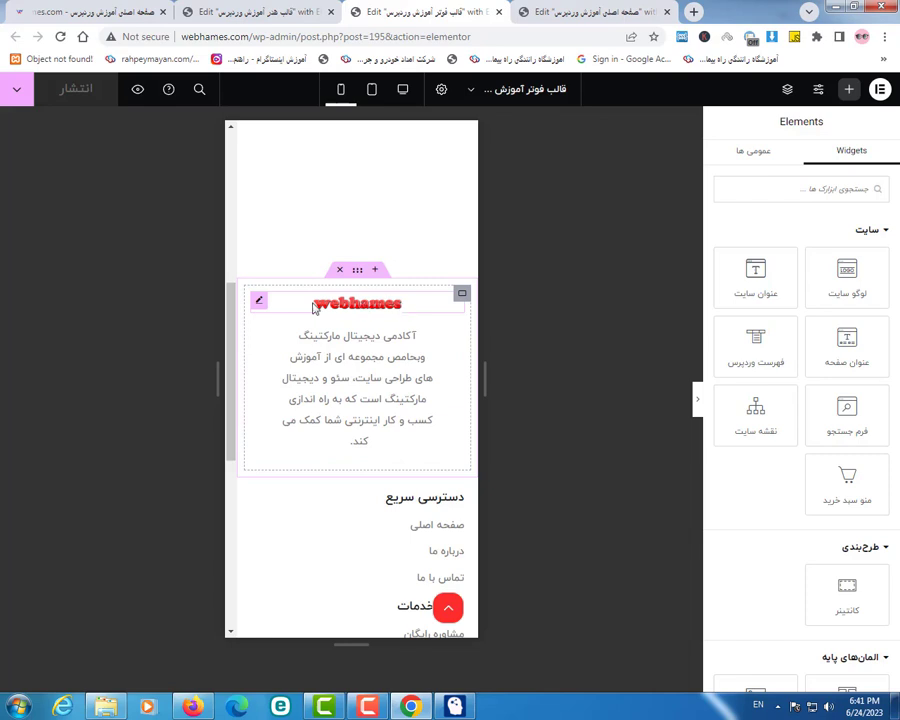
left_click(259, 304)
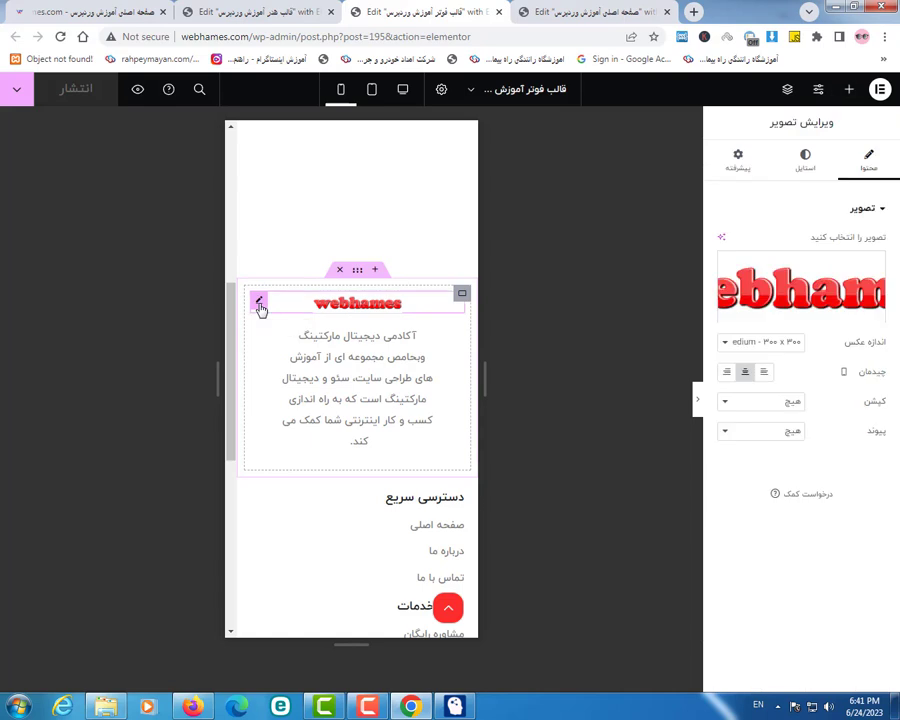
left_click(746, 373)
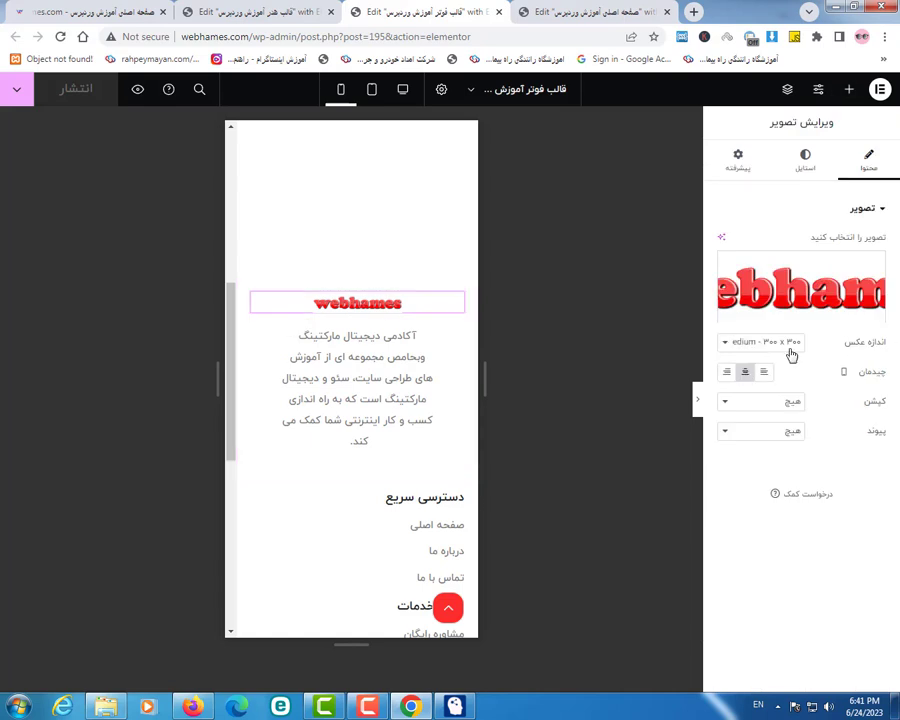
left_click(804, 163)
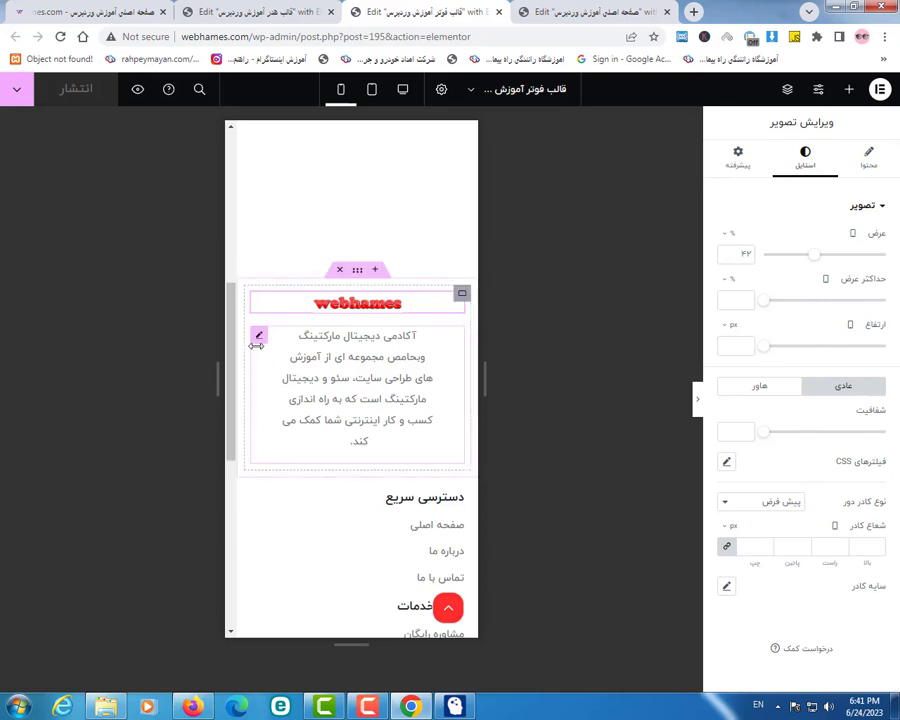
left_click(258, 340)
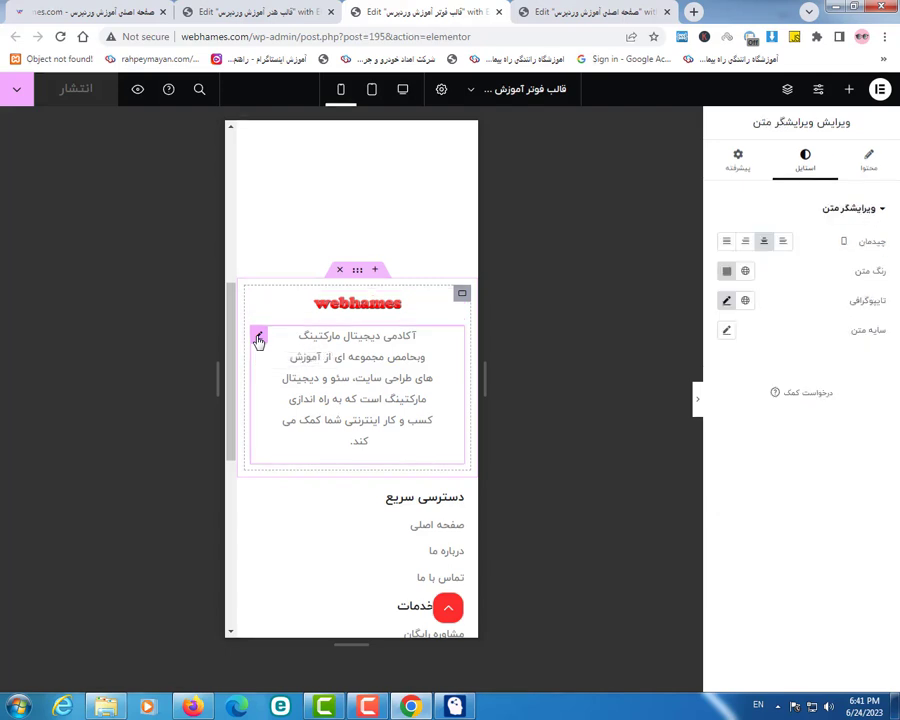
left_click(765, 241)
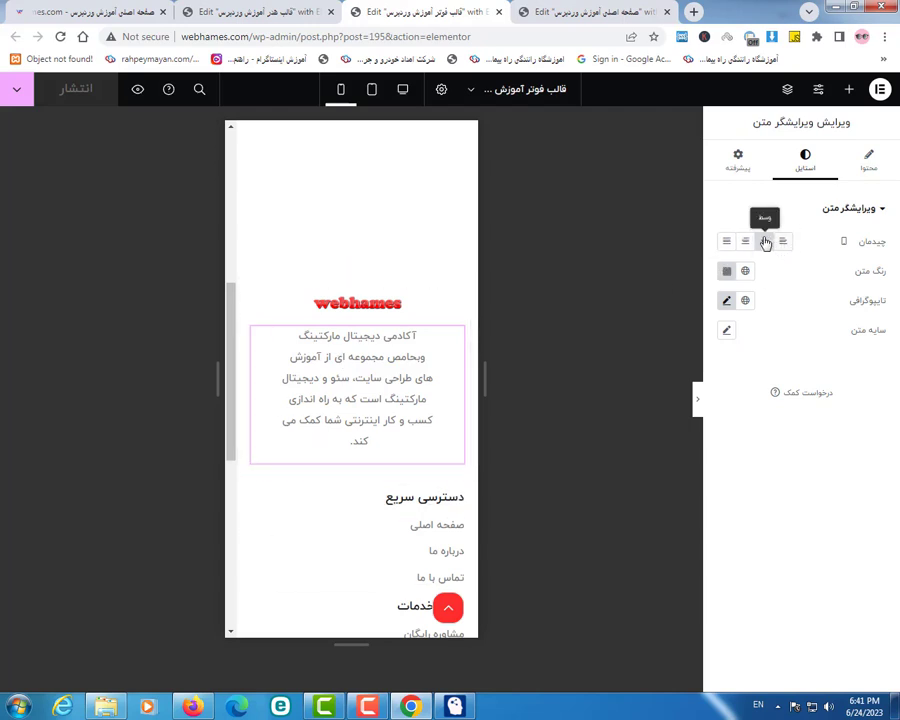
Step: Examine the footer template's stacked columns and social icons in mobile view
scroll(406, 476, "down", 5)
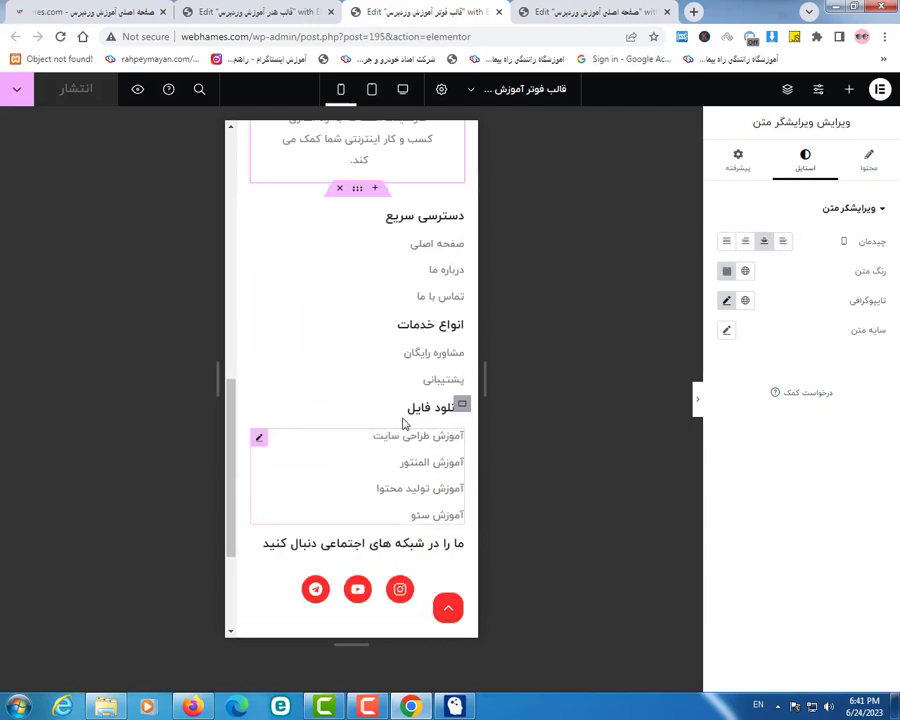
scroll(406, 405, "down", 4)
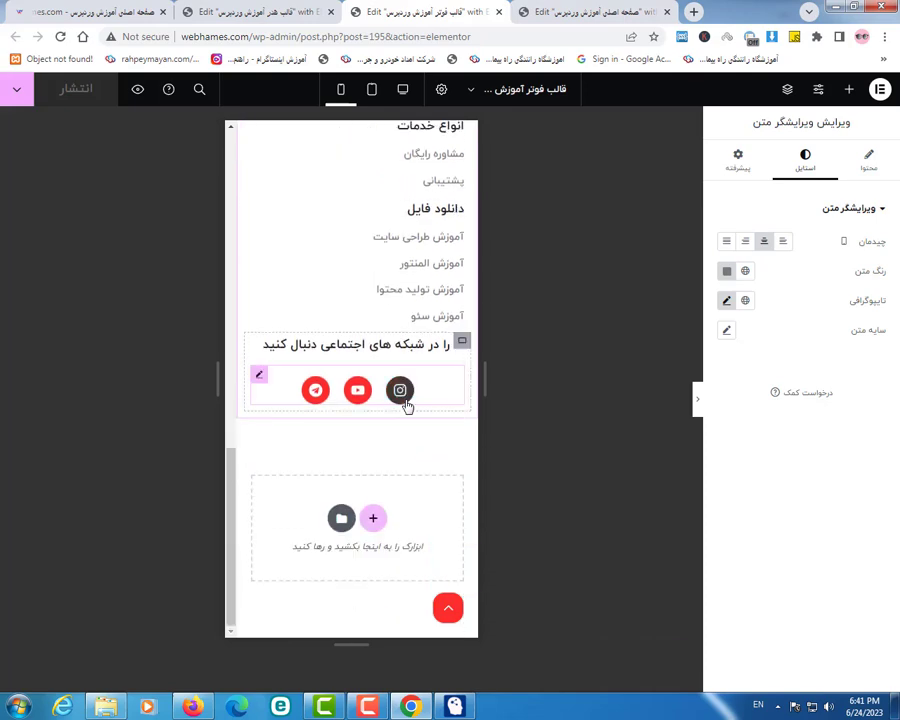
scroll(401, 368, "up", 15)
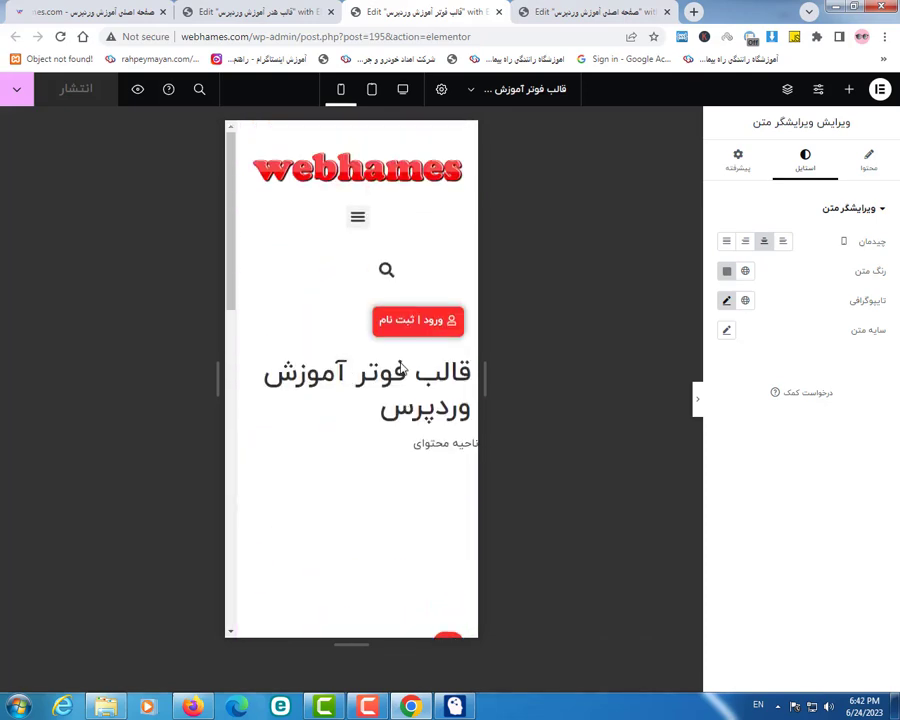
scroll(401, 363, "down", 5)
scroll(401, 363, "down", 4)
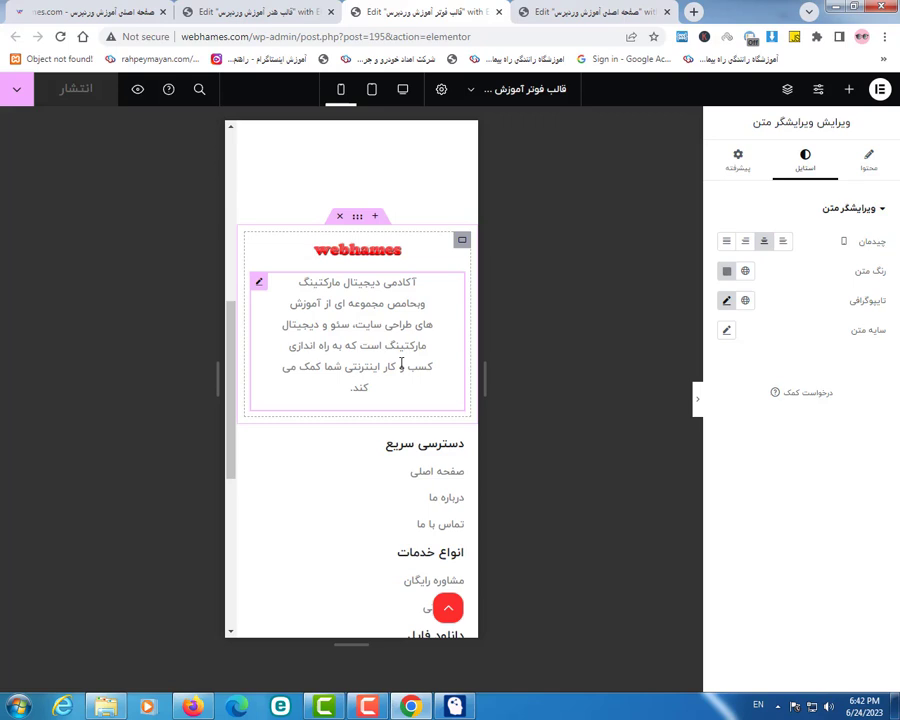
scroll(422, 461, "down", 5)
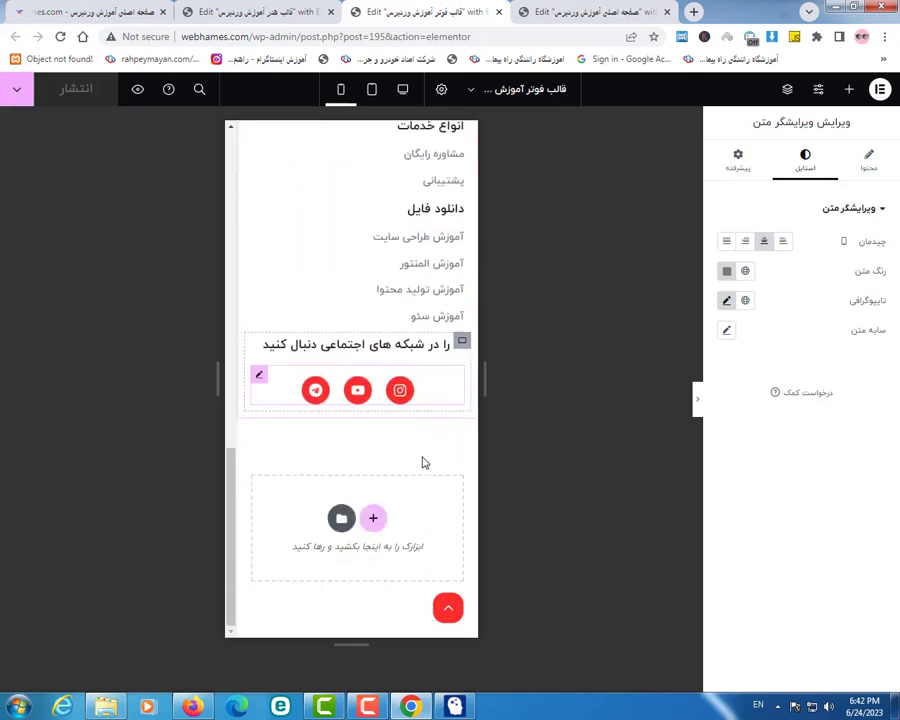
scroll(422, 461, "up", 10)
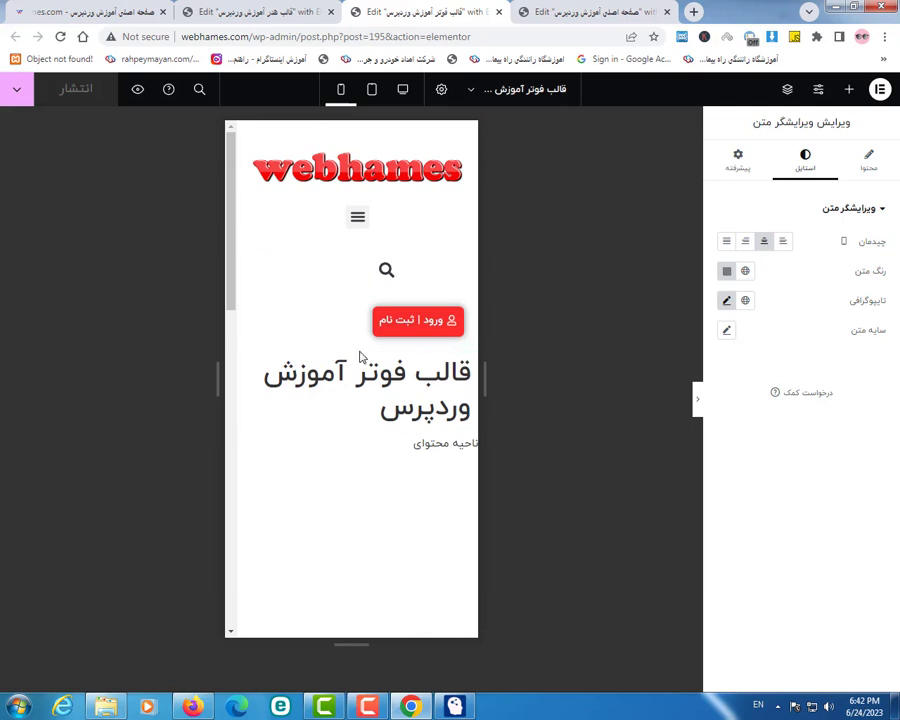
scroll(362, 410, "down", 5)
scroll(362, 410, "down", 5)
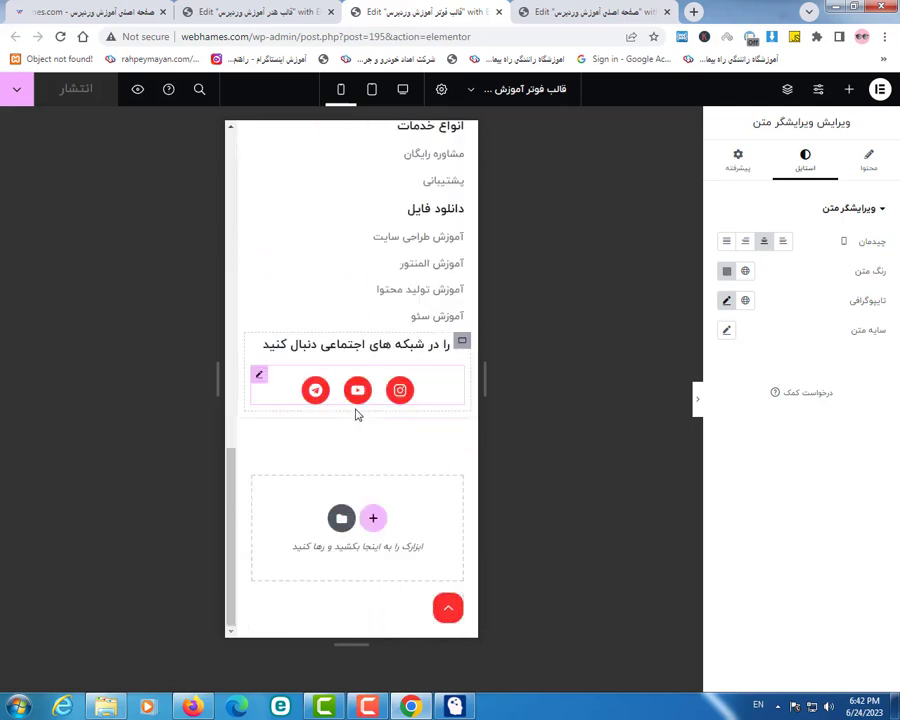
Step: Compare the header and footer layout of the template between tablet and mobile views
left_click(371, 91)
scroll(410, 276, "up", 4)
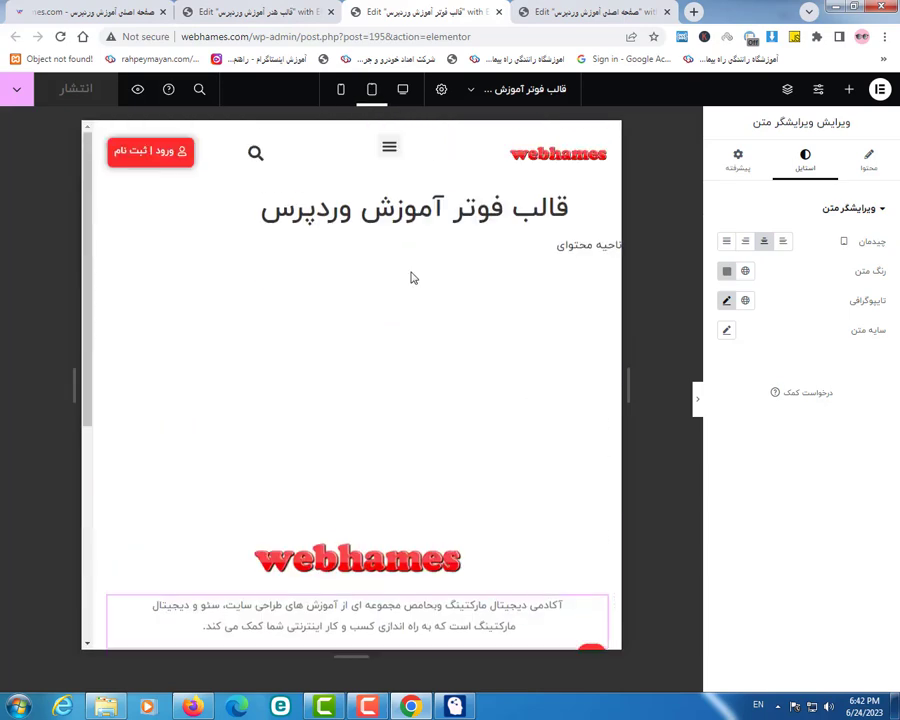
scroll(413, 278, "down", 4)
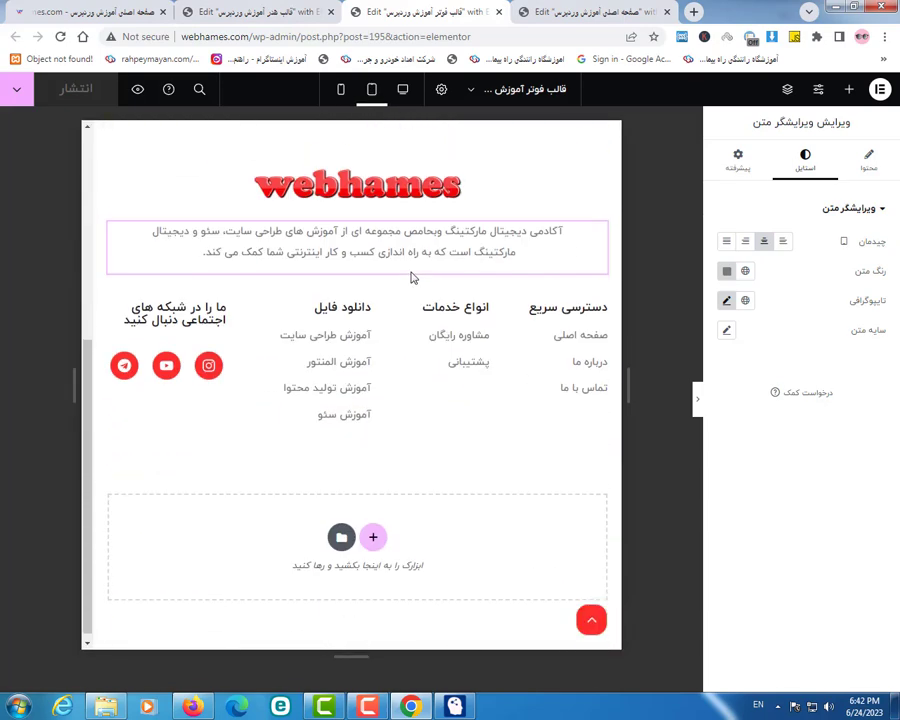
left_click(341, 90)
scroll(412, 398, "up", 3)
scroll(390, 400, "down", 6)
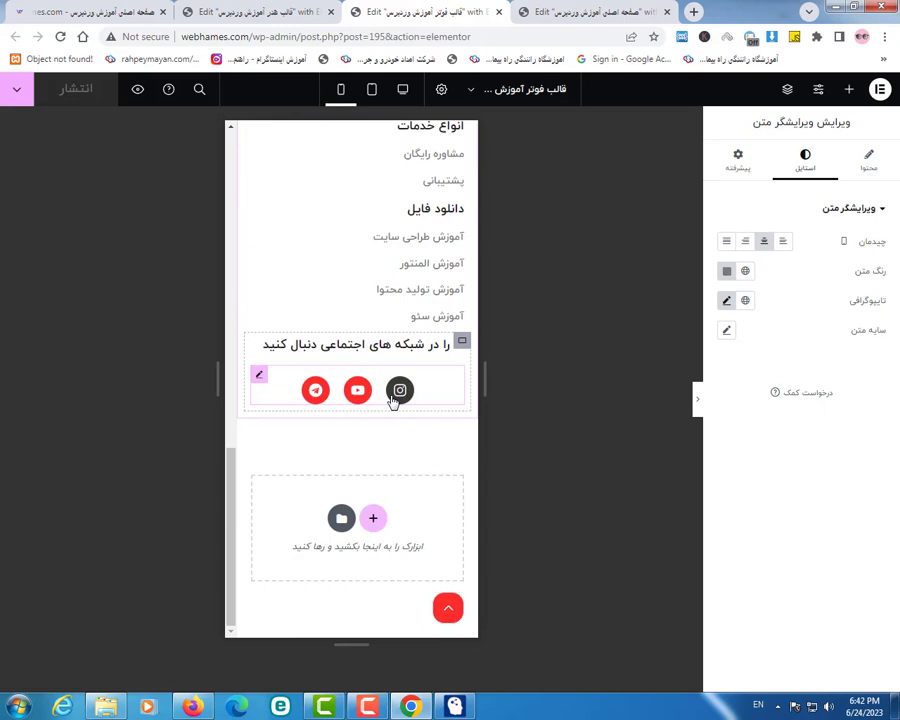
scroll(393, 401, "up", 5)
scroll(393, 402, "up", 5)
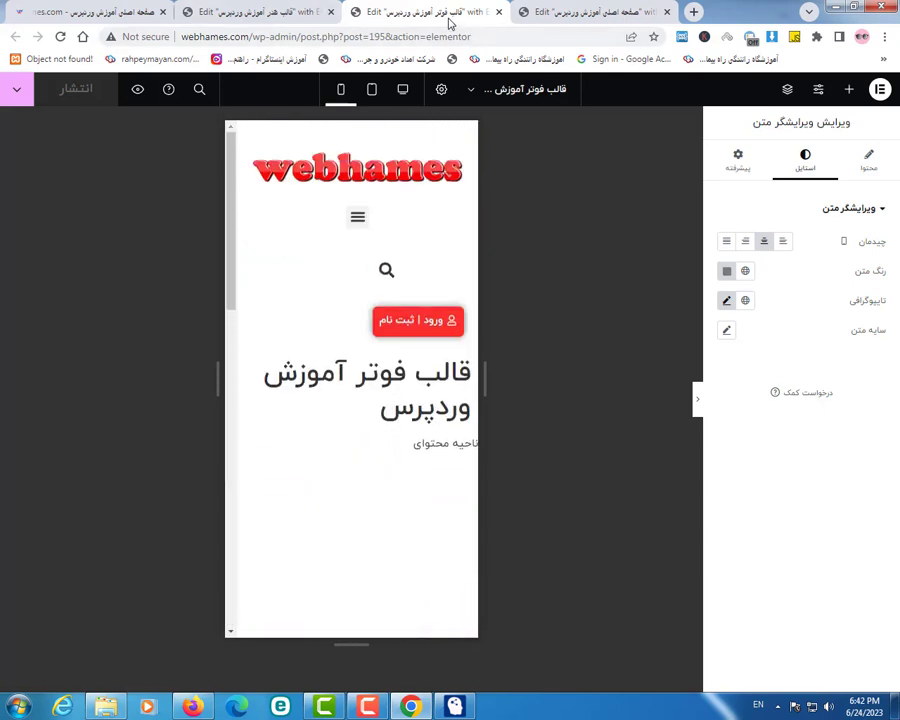
Step: Switch to the home page's Elementor editor, show it in tablet view and look through the page to the footer
mouse_move(602, 13)
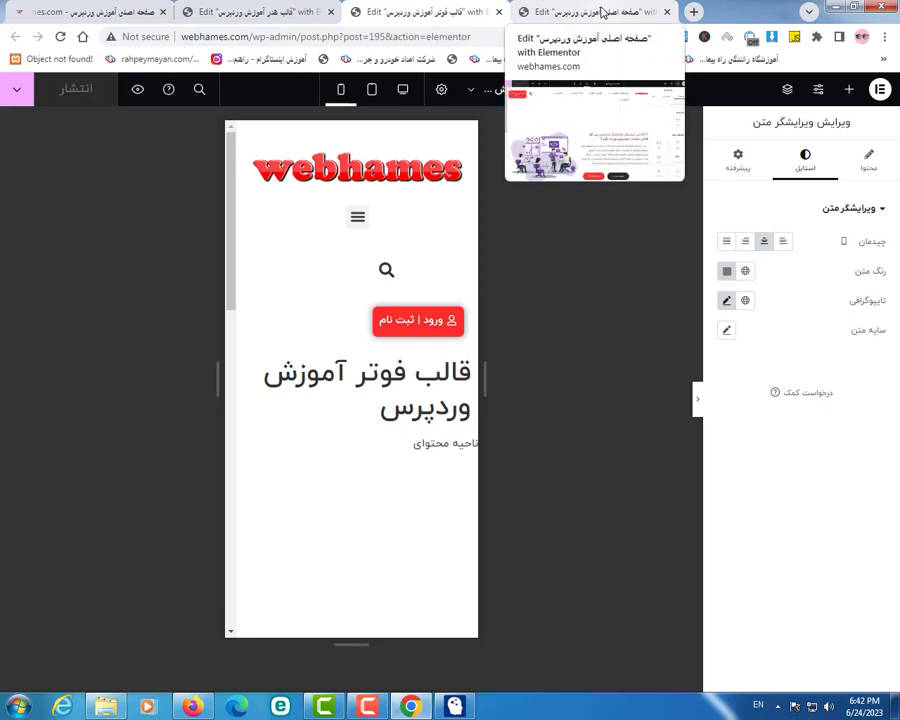
left_click(602, 13)
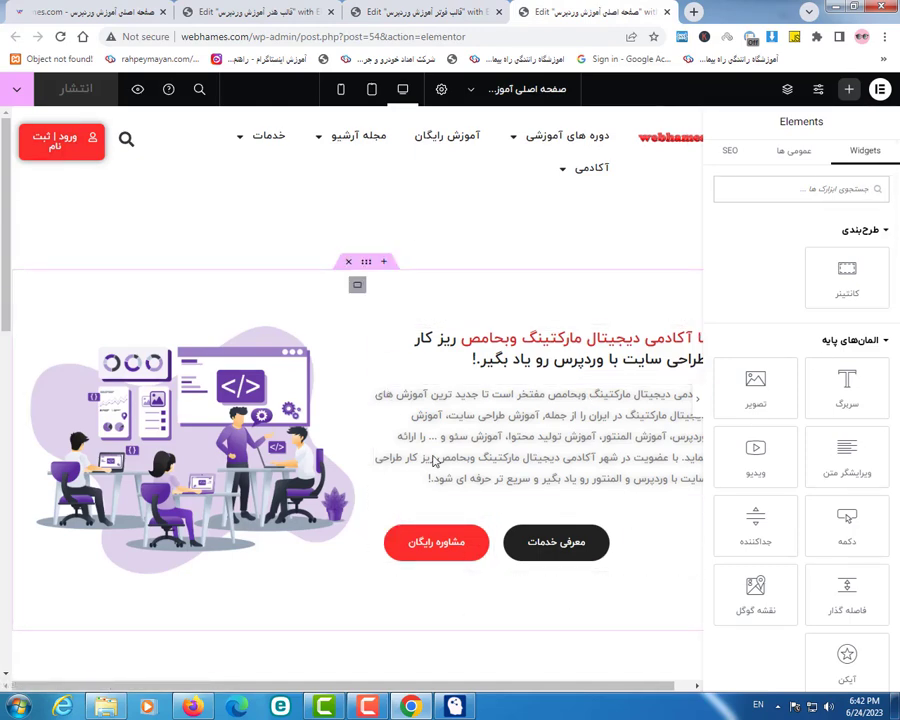
left_click(373, 93)
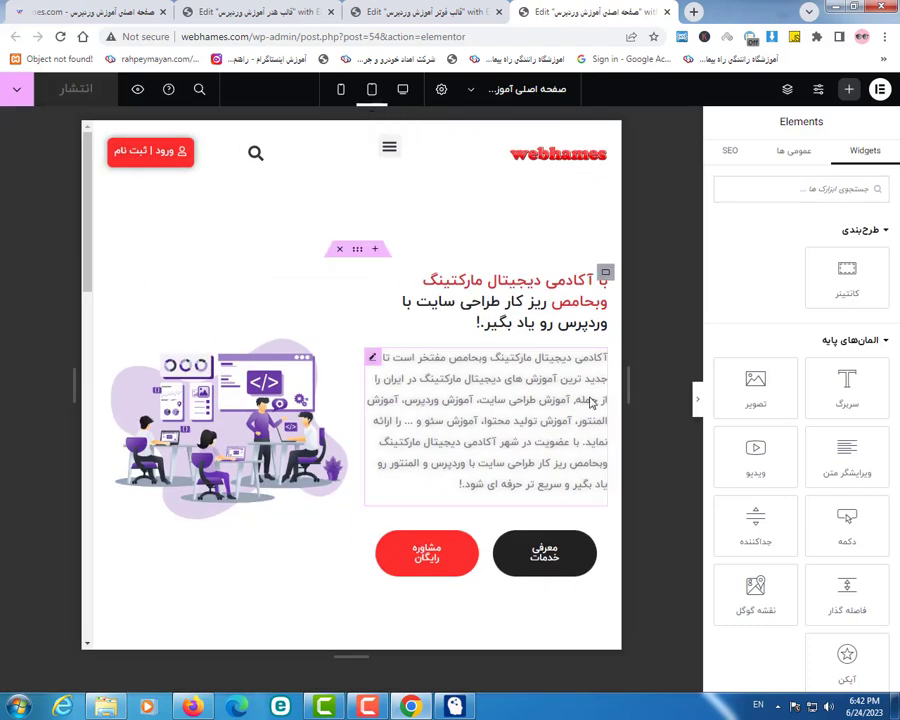
scroll(570, 288, "down", 10)
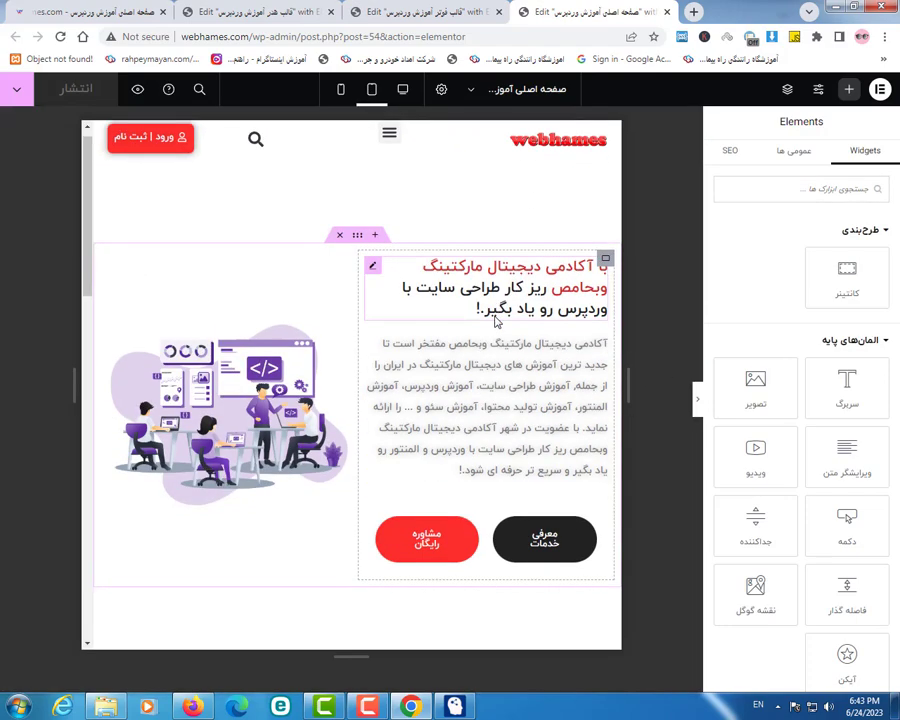
scroll(495, 318, "down", 4)
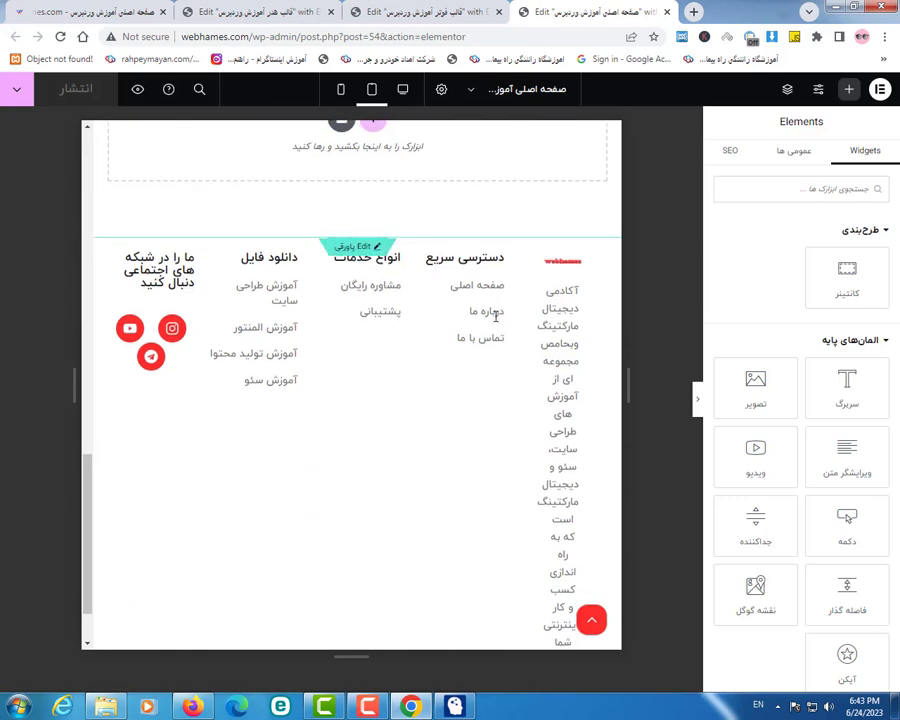
scroll(495, 318, "up", 10)
scroll(495, 320, "up", 3)
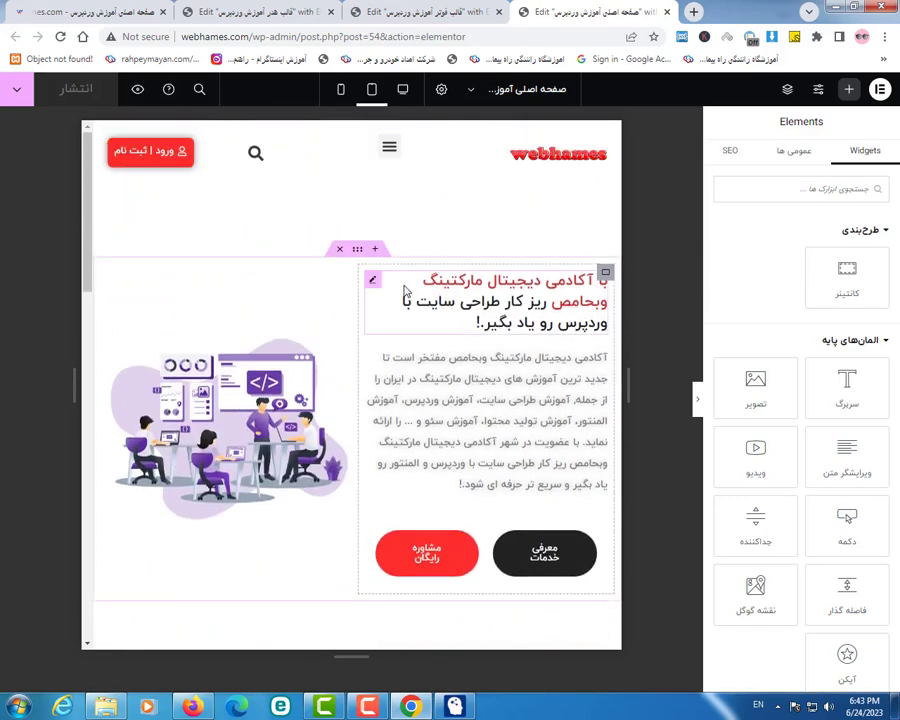
Step: Set the width of the hero section's text container to 40 em for tablet
left_click(606, 275)
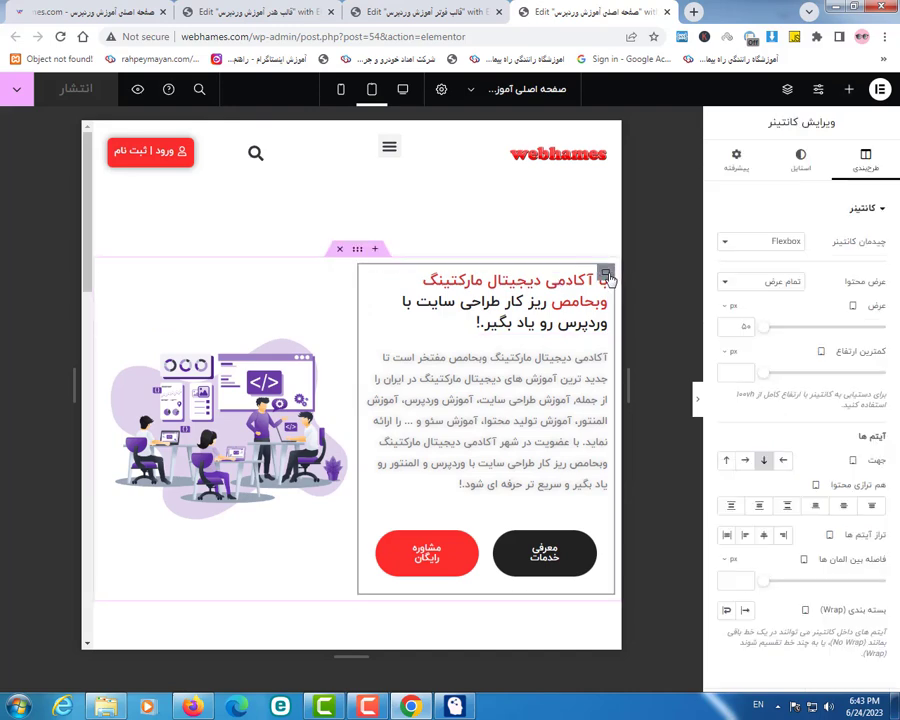
left_click(745, 330)
type("40")
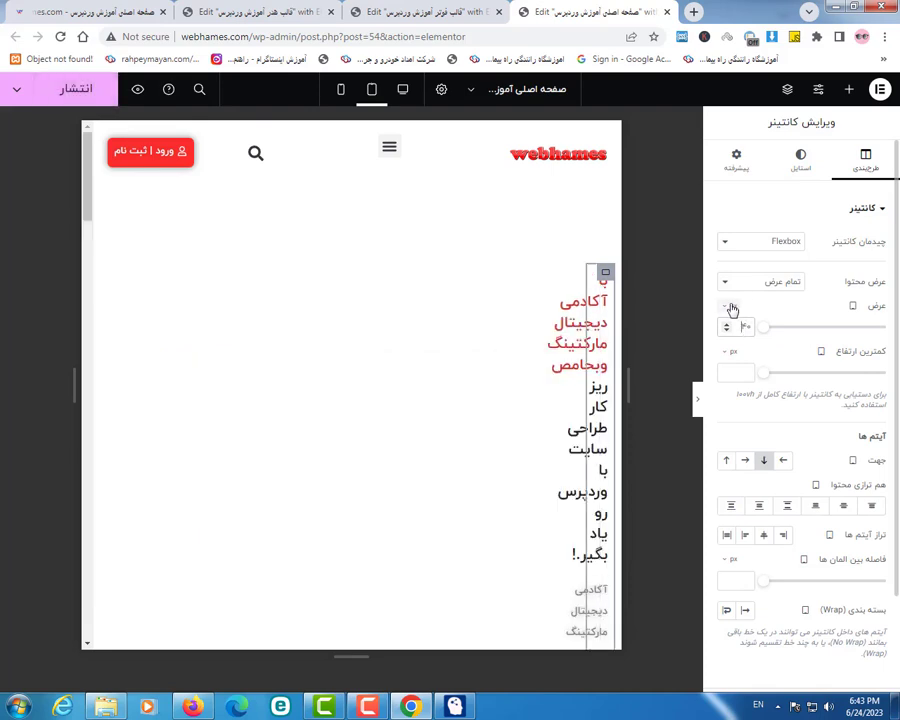
left_click(731, 306)
left_click(736, 347)
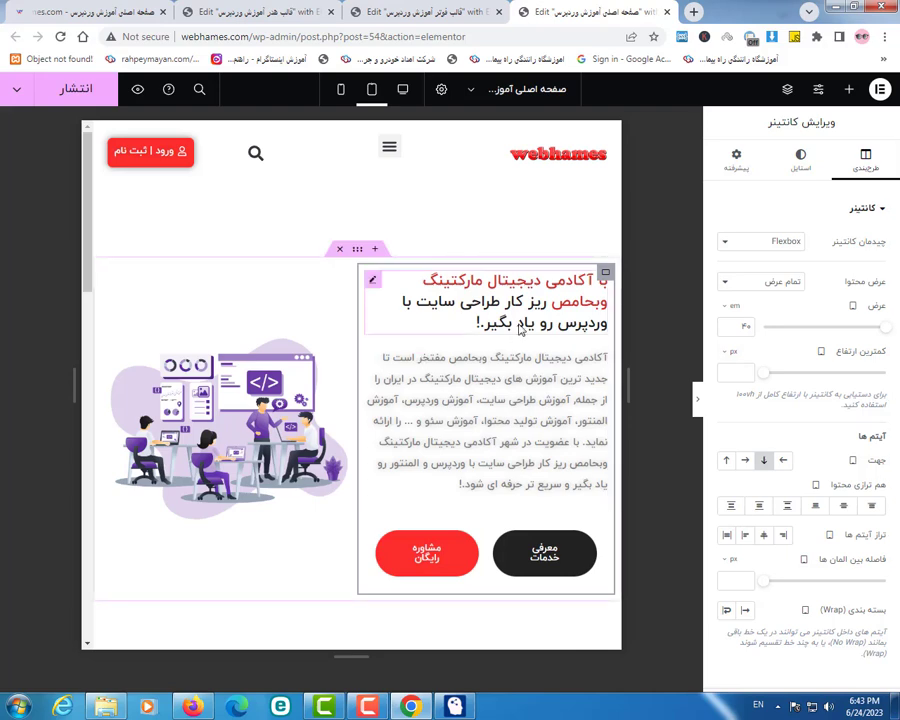
Step: Align the hero heading to the right and set its font size to 20 px for tablet
left_click(371, 284)
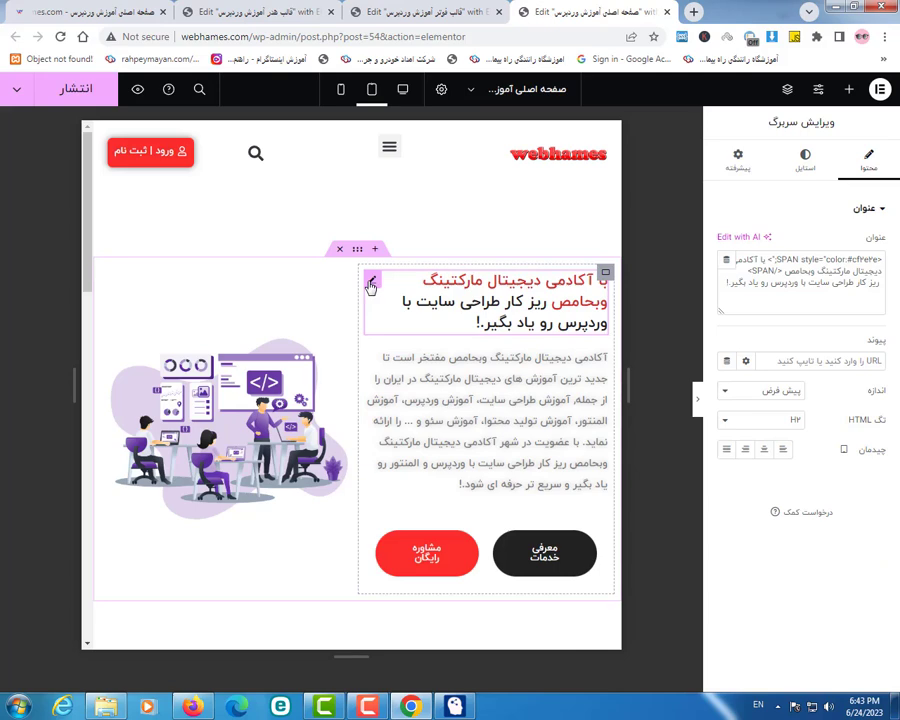
left_click(764, 451)
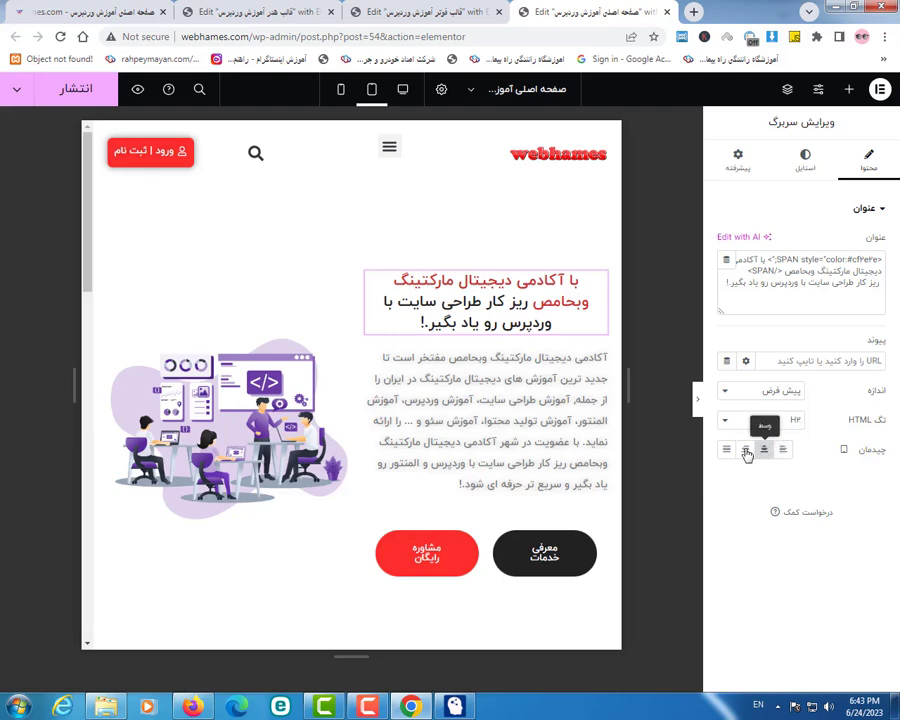
left_click(746, 451)
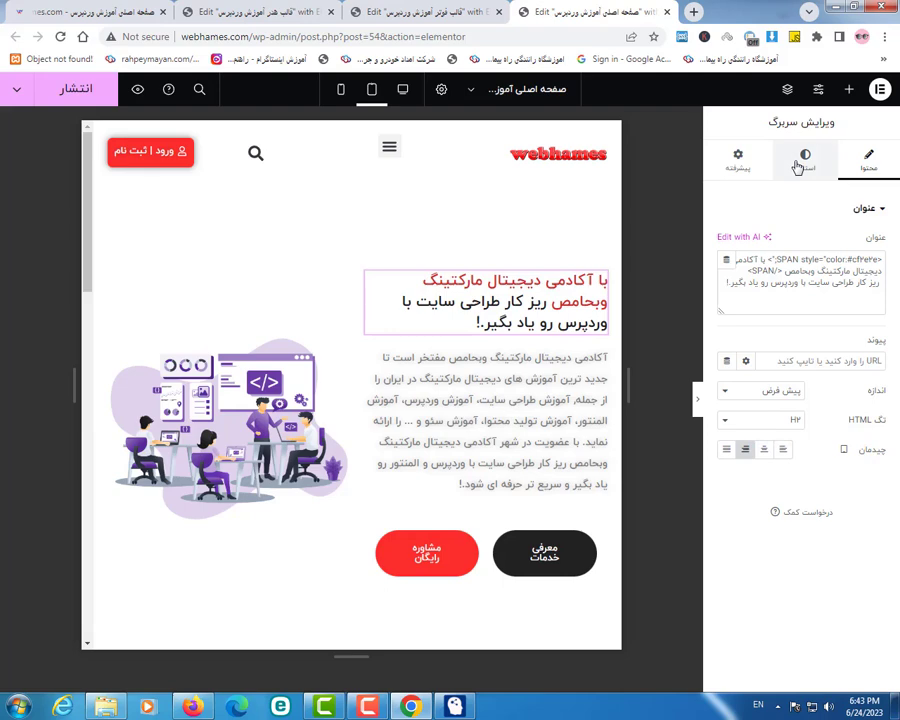
left_click(799, 163)
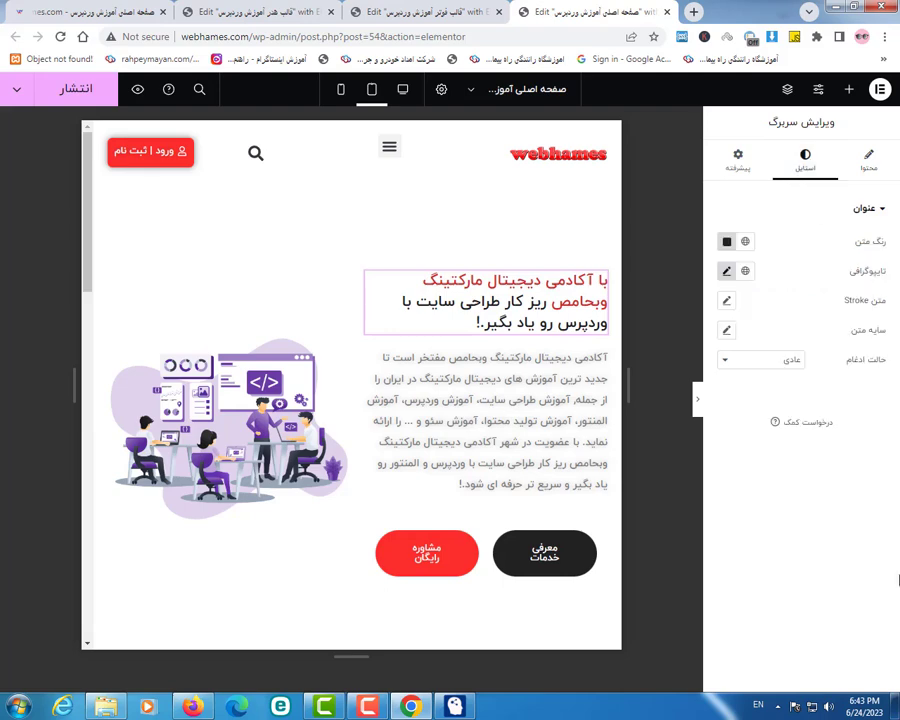
left_click(726, 272)
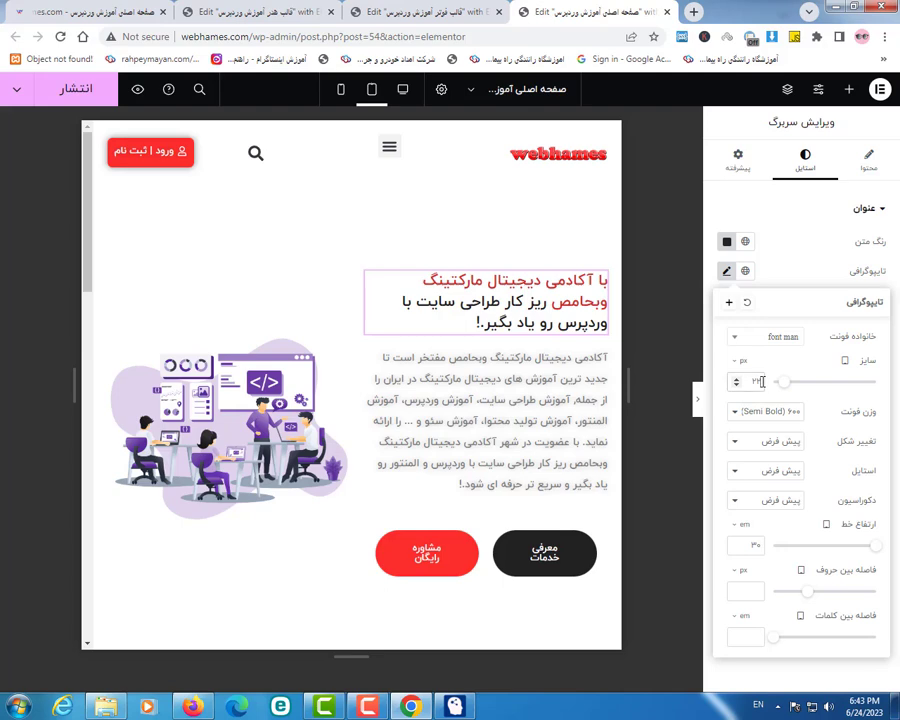
key("BackSpace")
type("0")
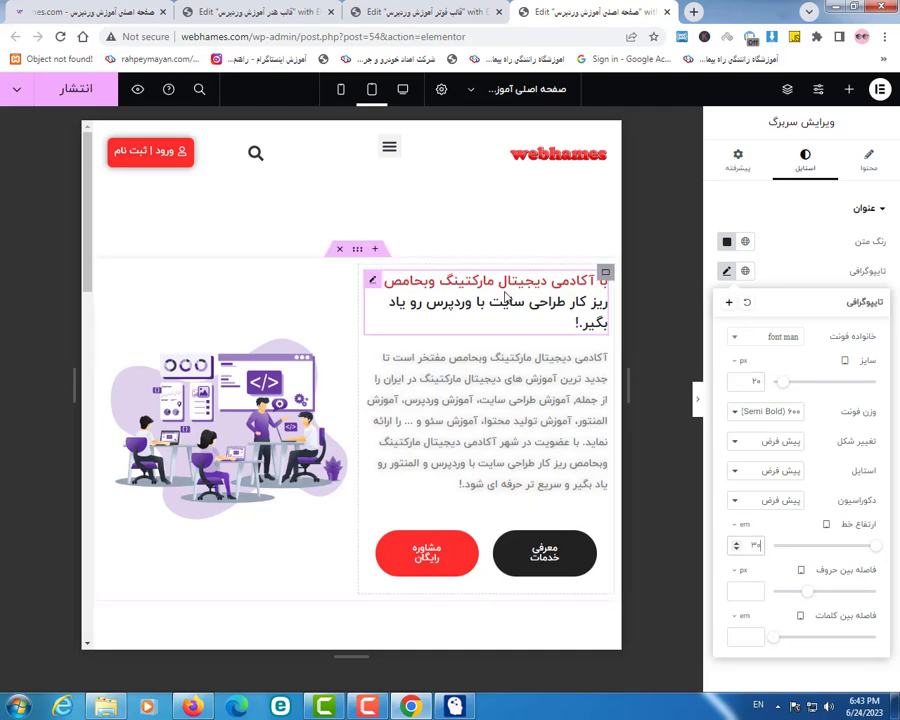
Step: Set the tablet width of the hero section's text container to 32 em
left_click(605, 275)
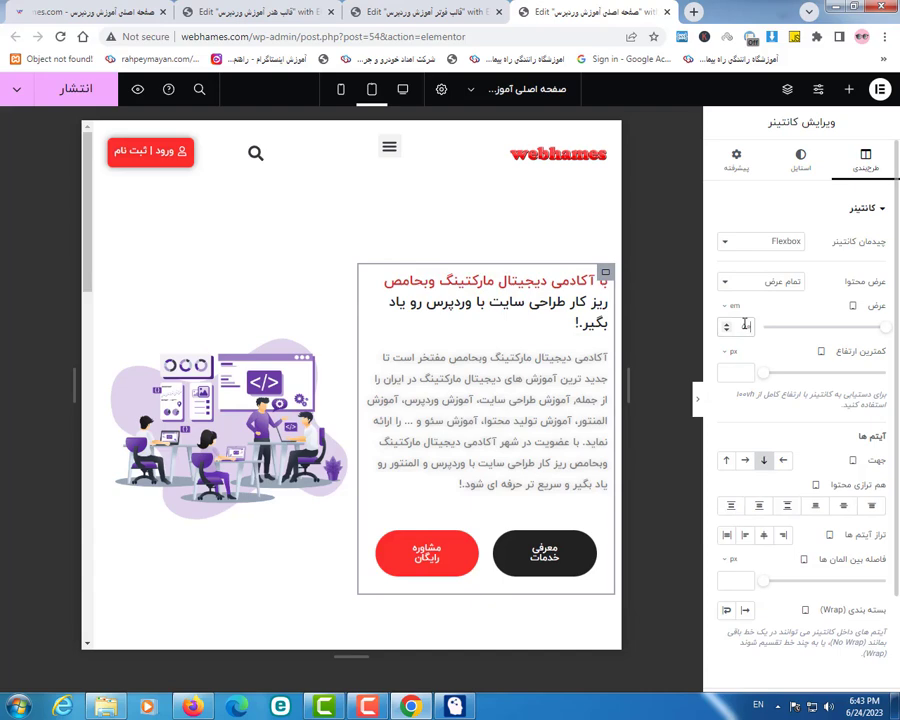
key("BackSpace")
key("BackSpace")
type("35")
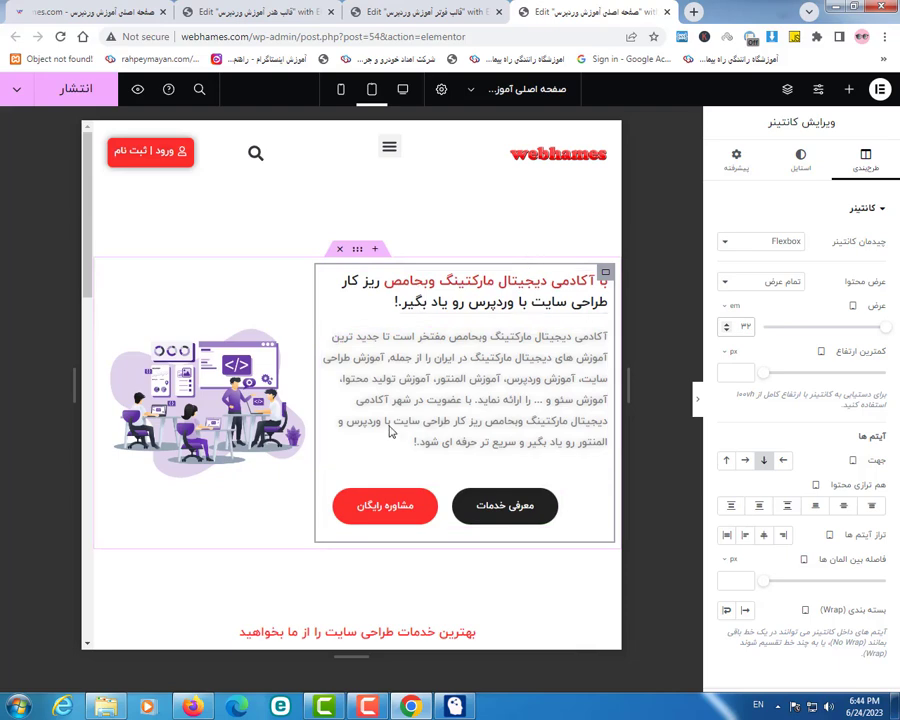
Step: Stack the four service boxes in a vertical column and set their container's width to 15 em
scroll(529, 524, "down", 3)
scroll(412, 321, "down", 1)
scroll(412, 318, "down", 1)
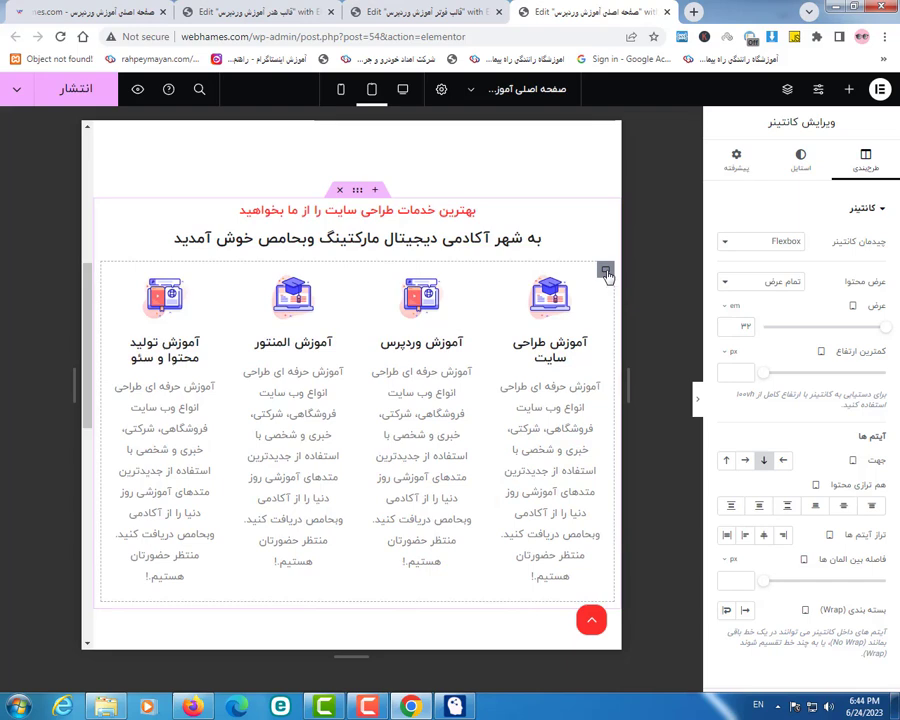
left_click(606, 272)
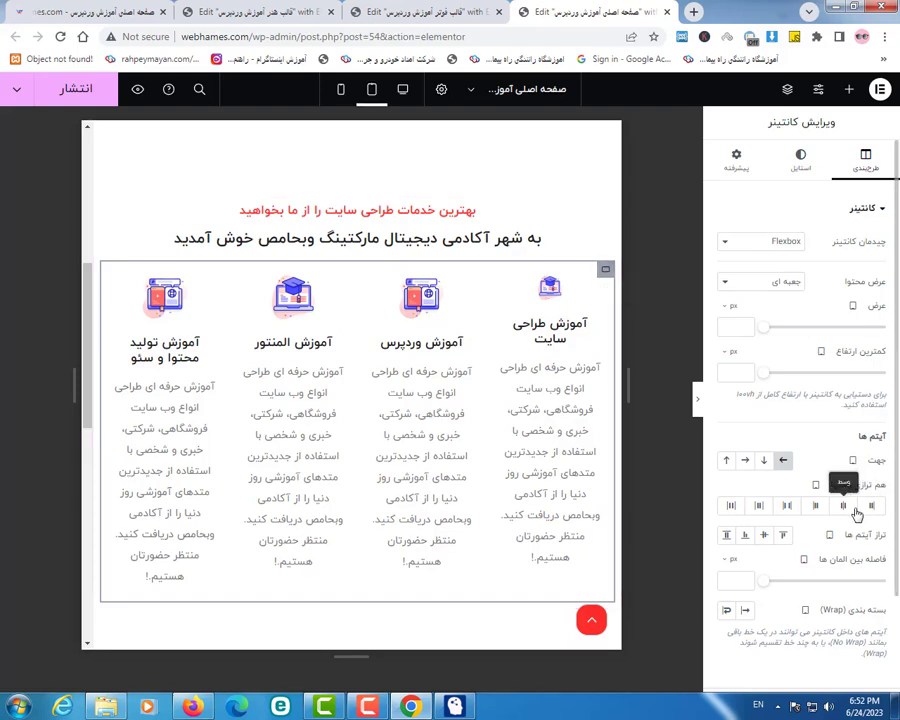
left_click(765, 463)
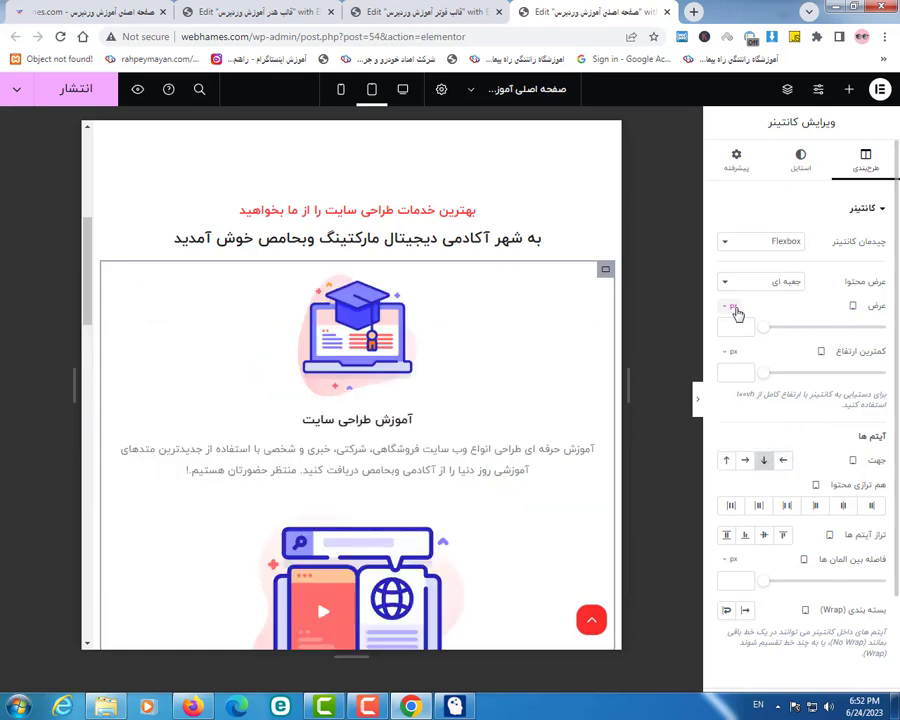
left_click(737, 314)
left_click(747, 335)
type("15")
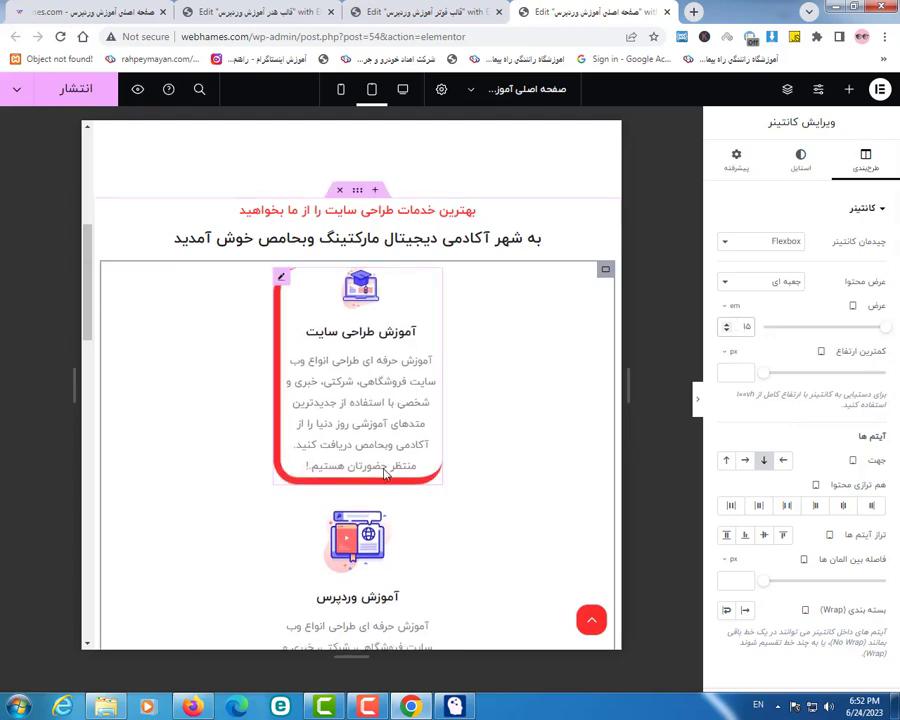
Step: Set the image width of the first service box (آموزش طراحی سایت) to 24%
scroll(390, 455, "down", 7)
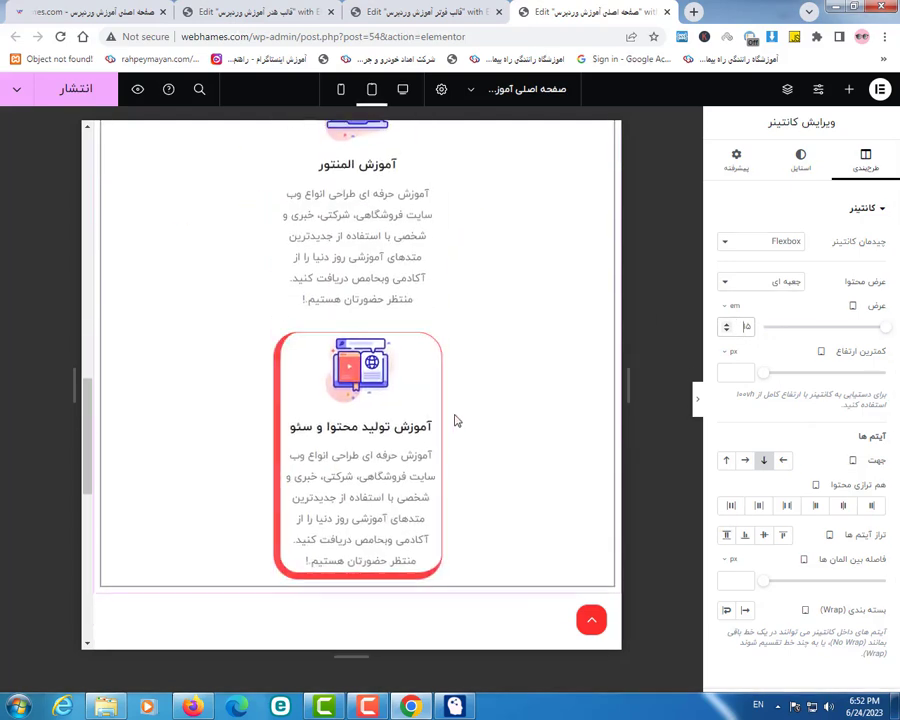
scroll(456, 418, "up", 8)
scroll(455, 420, "down", 2)
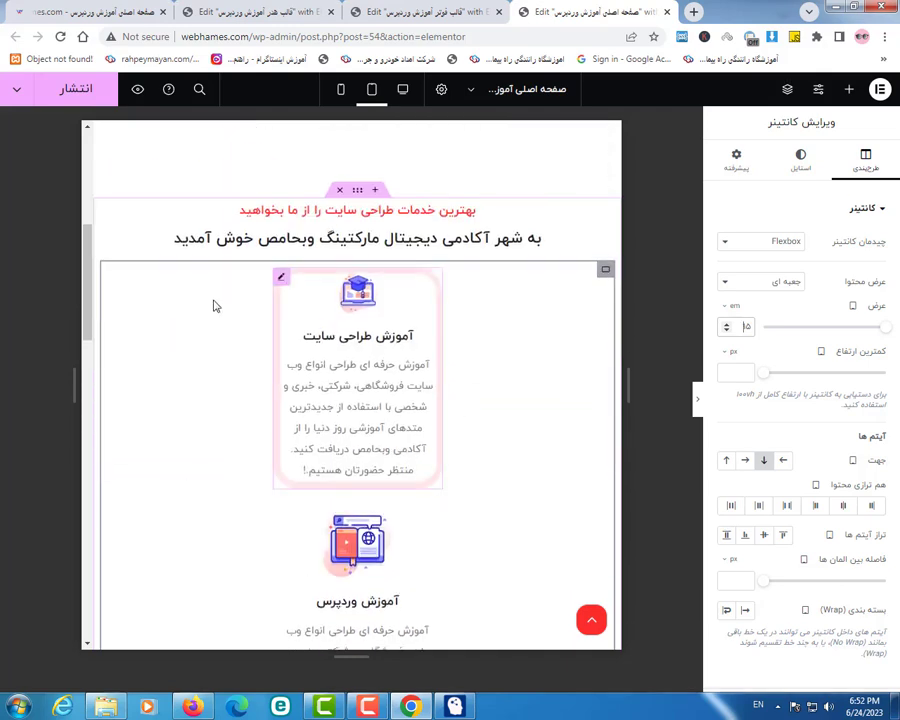
left_click(280, 283)
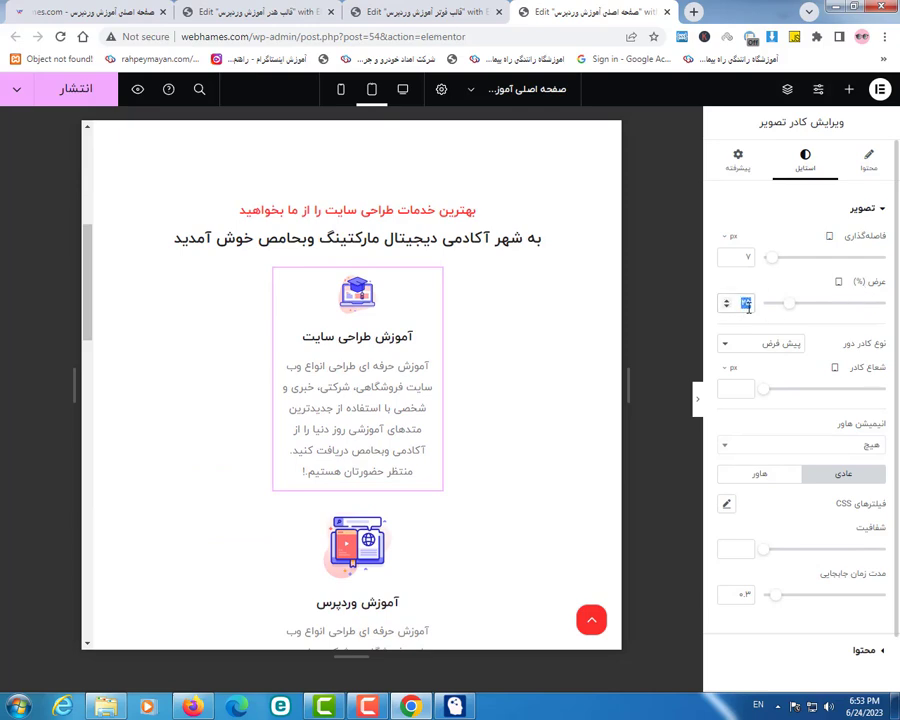
type("30")
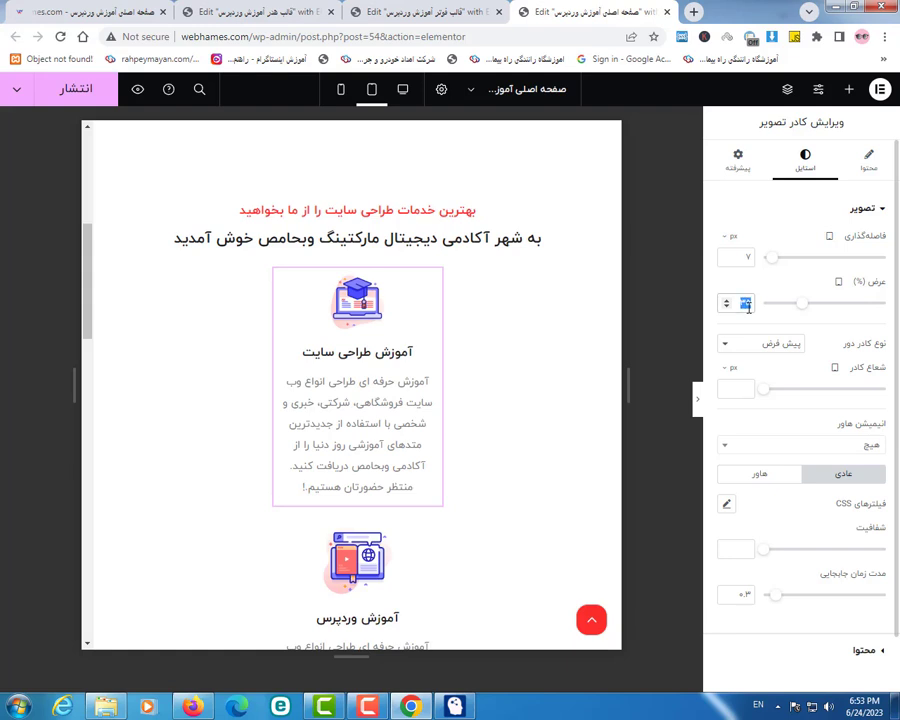
type("20")
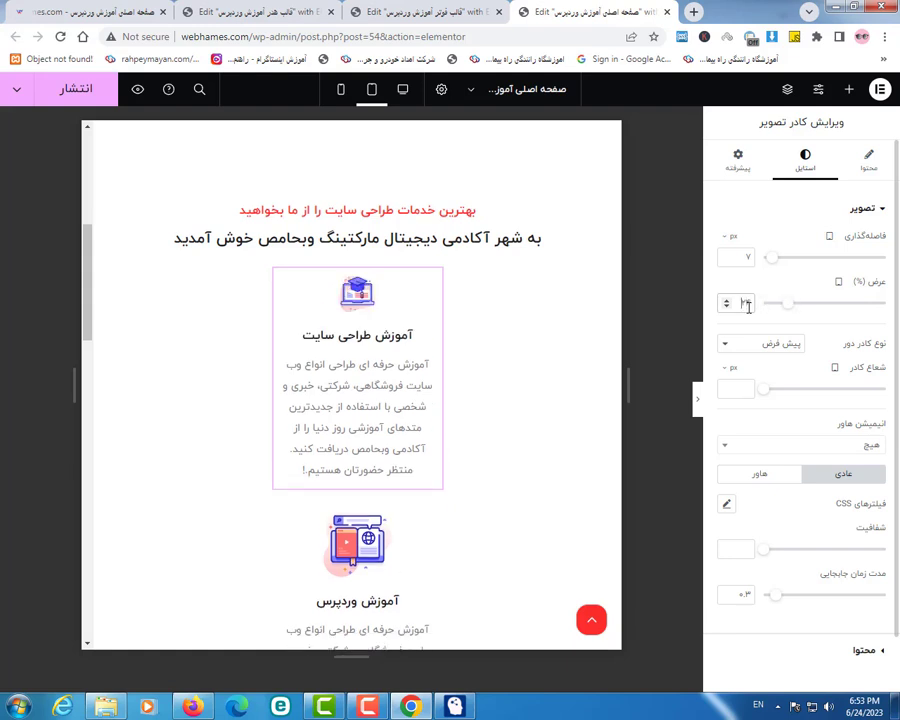
Step: Set the image width of the second service box (آموزش وردپرس) to 24%
scroll(370, 360, "down", 3)
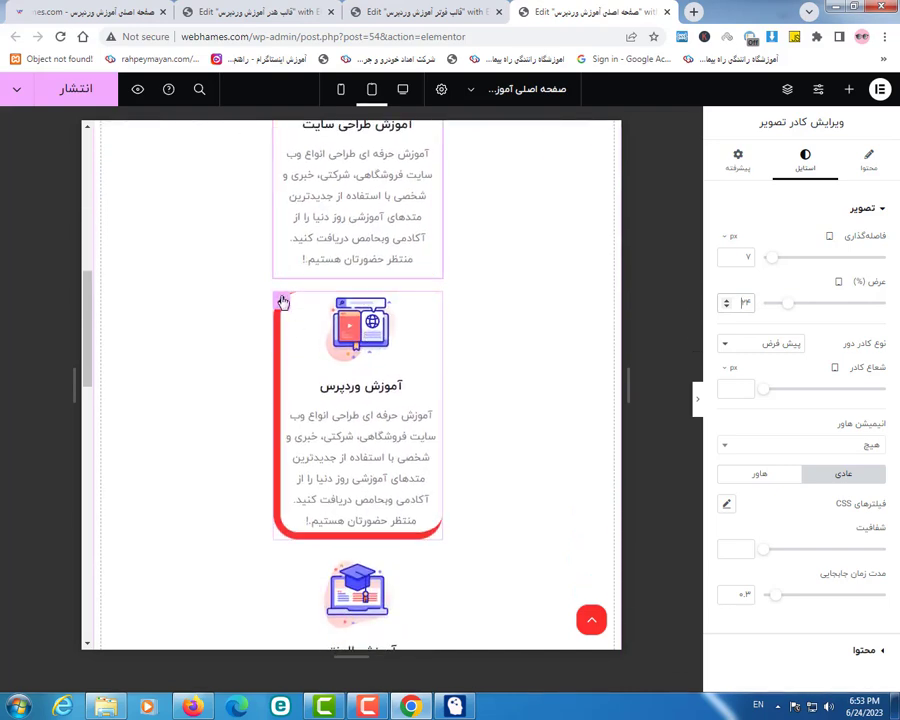
left_click(283, 303)
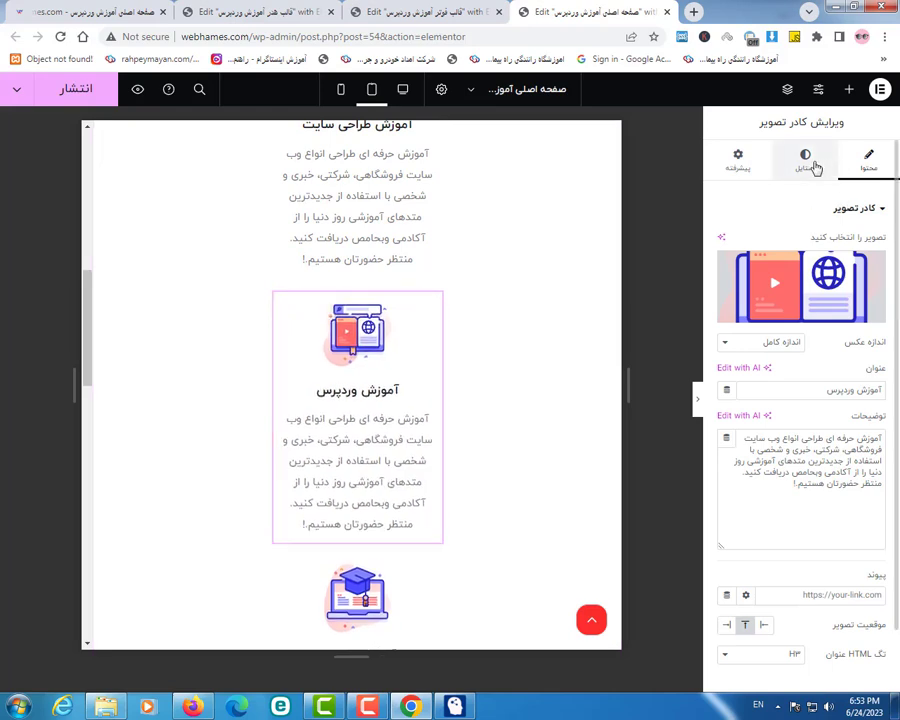
left_click(805, 158)
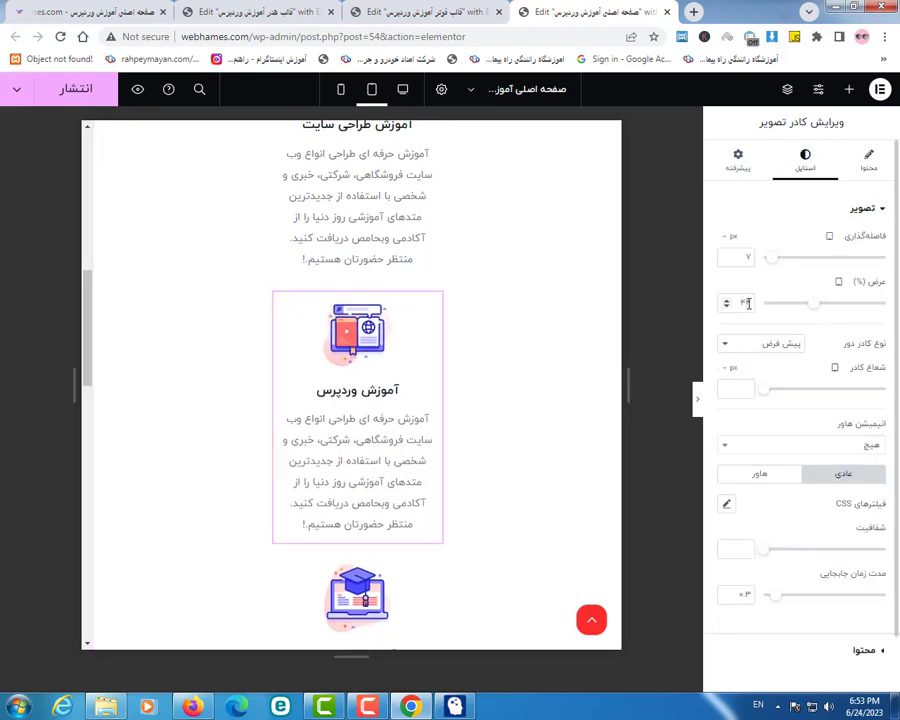
key("BackSpace")
key("BackSpace")
type("24")
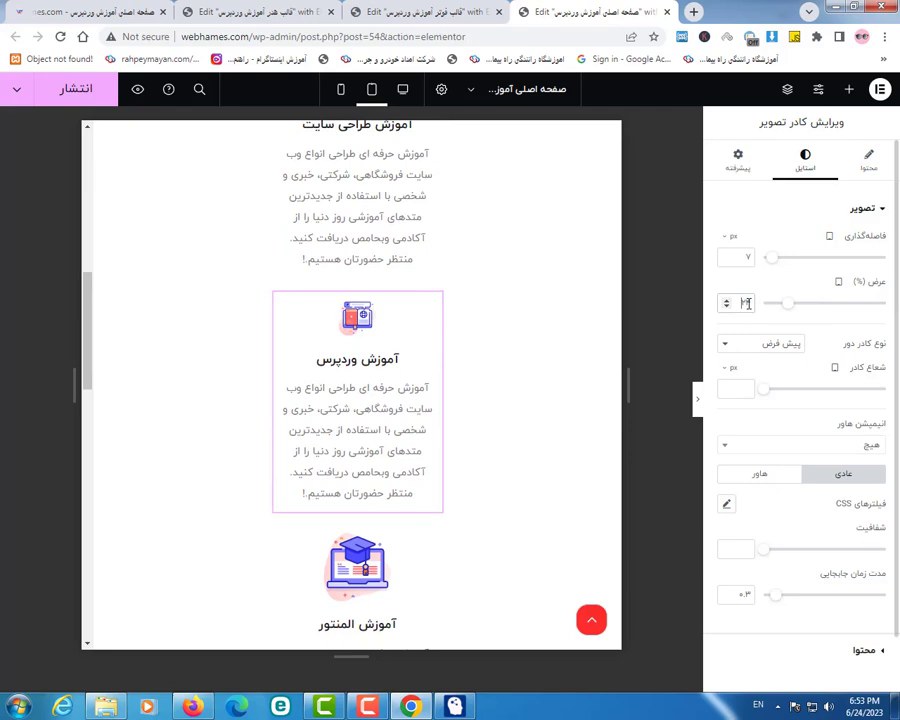
Step: Copy the آموزش وردپرس box and paste its style onto the آموزش المنتور and آموزش تولید محتوا و سئو boxes
scroll(372, 422, "down", 3)
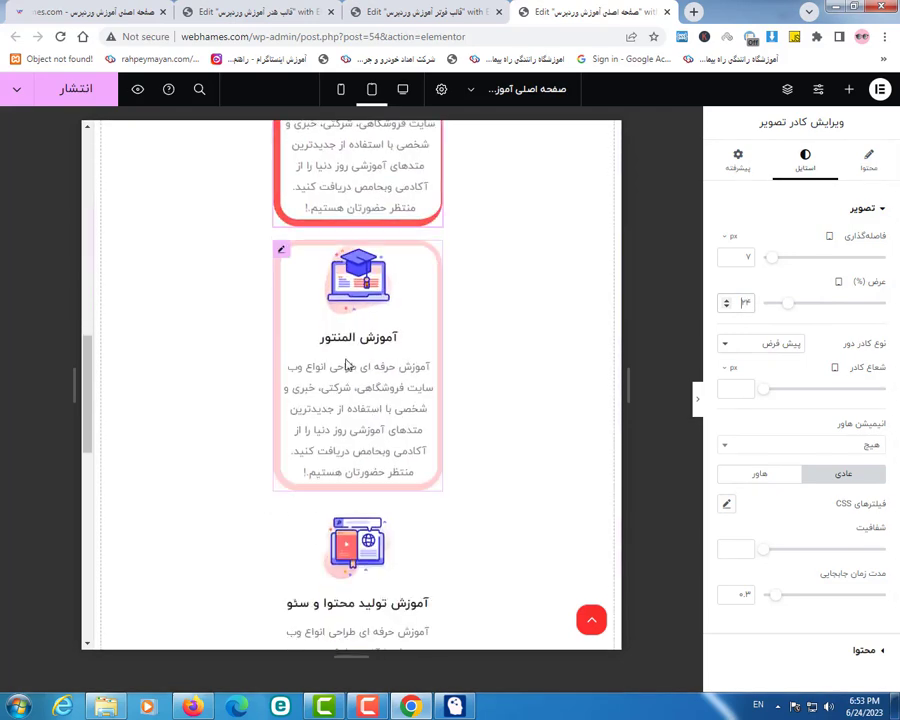
scroll(282, 262, "up", 2)
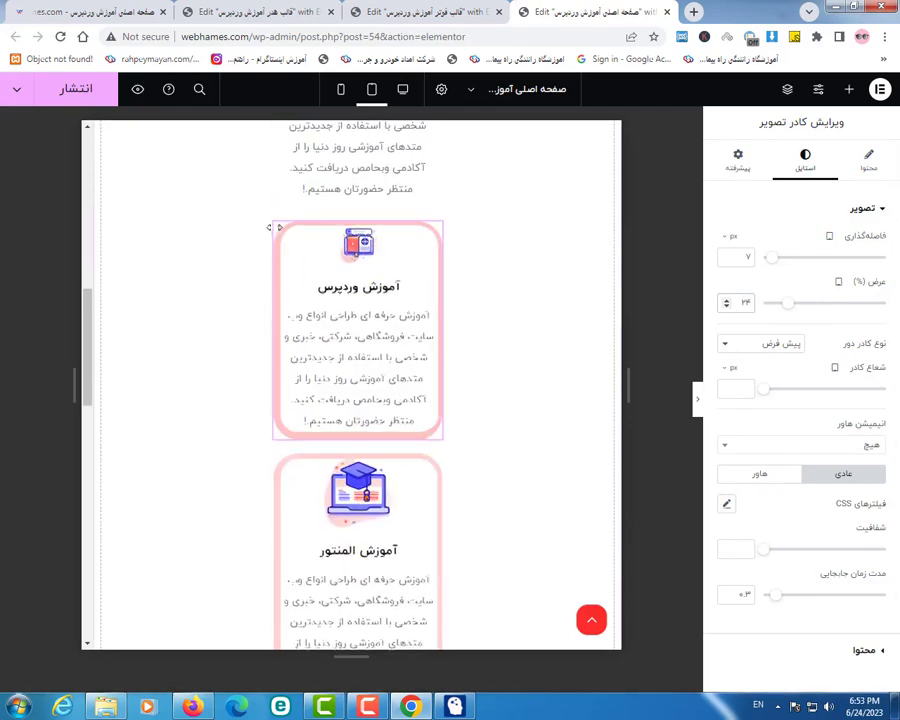
right_click(280, 236)
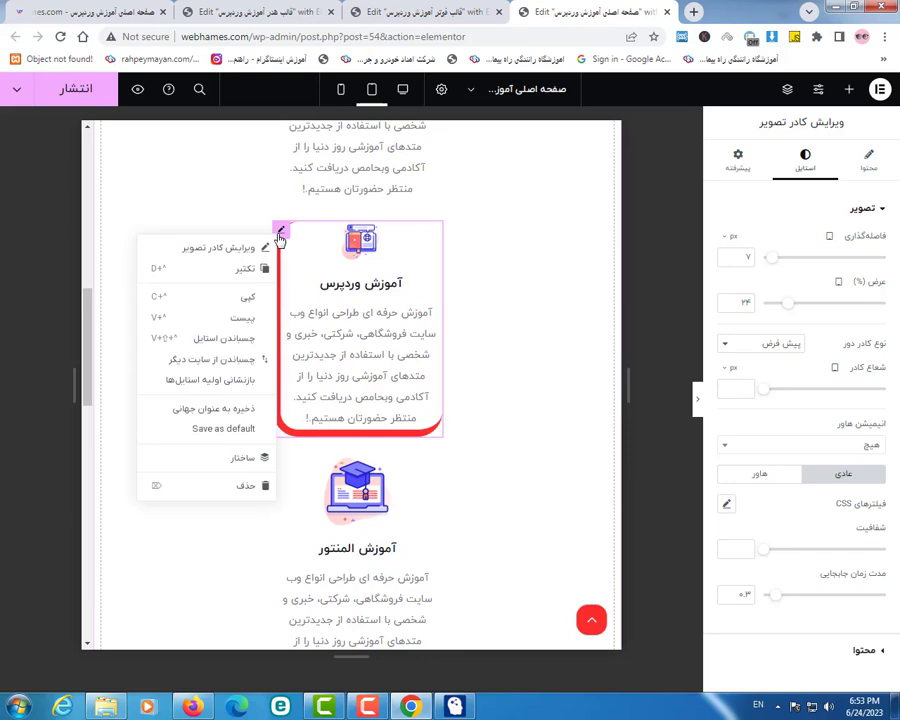
left_click(238, 297)
scroll(313, 417, "down", 1)
scroll(313, 417, "down", 1)
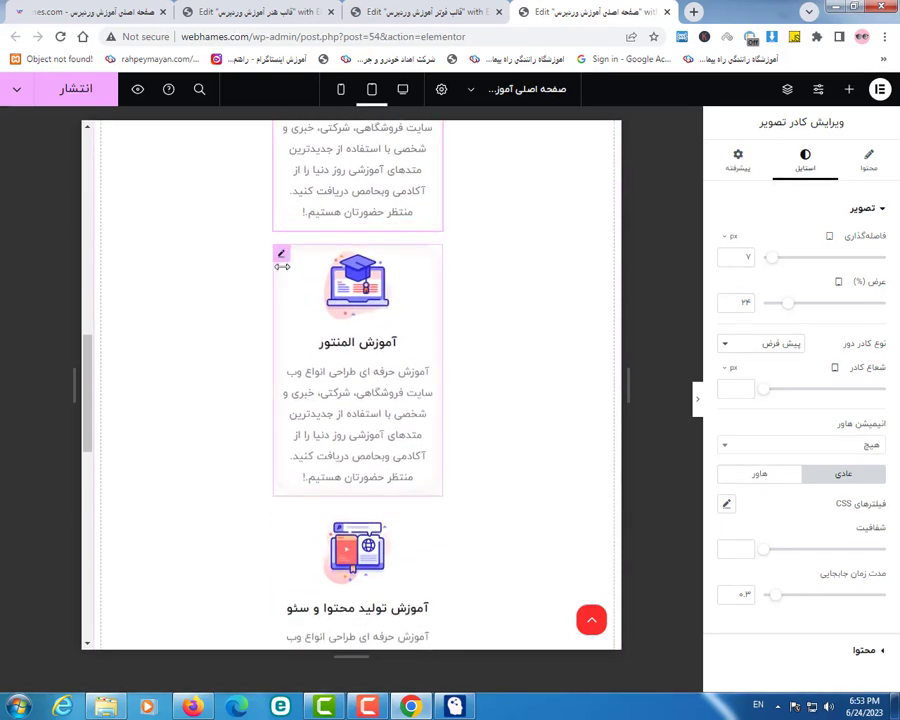
right_click(281, 259)
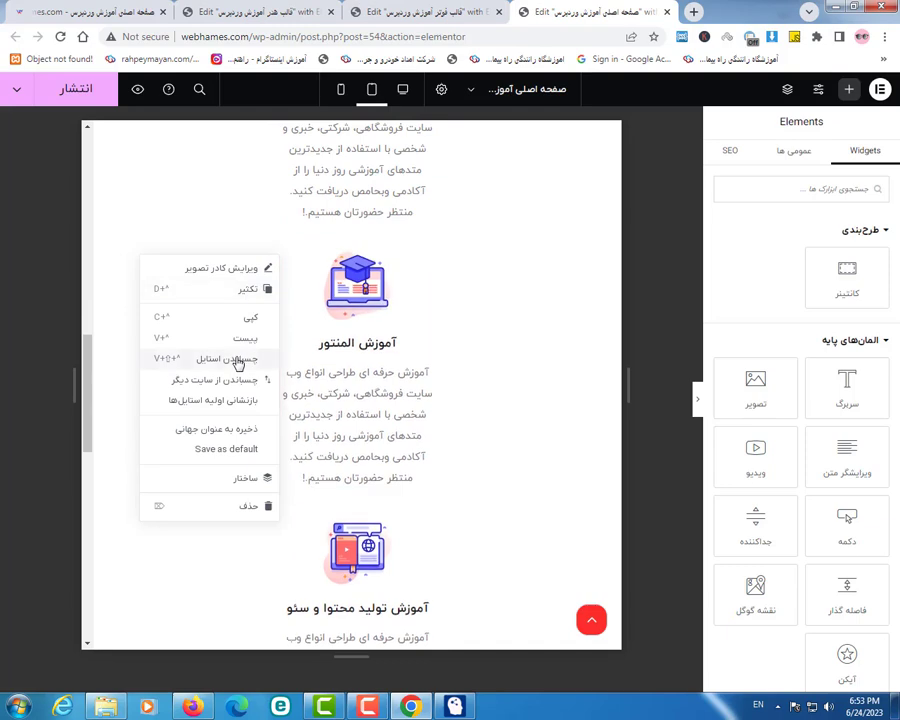
left_click(236, 355)
scroll(371, 362, "down", 2)
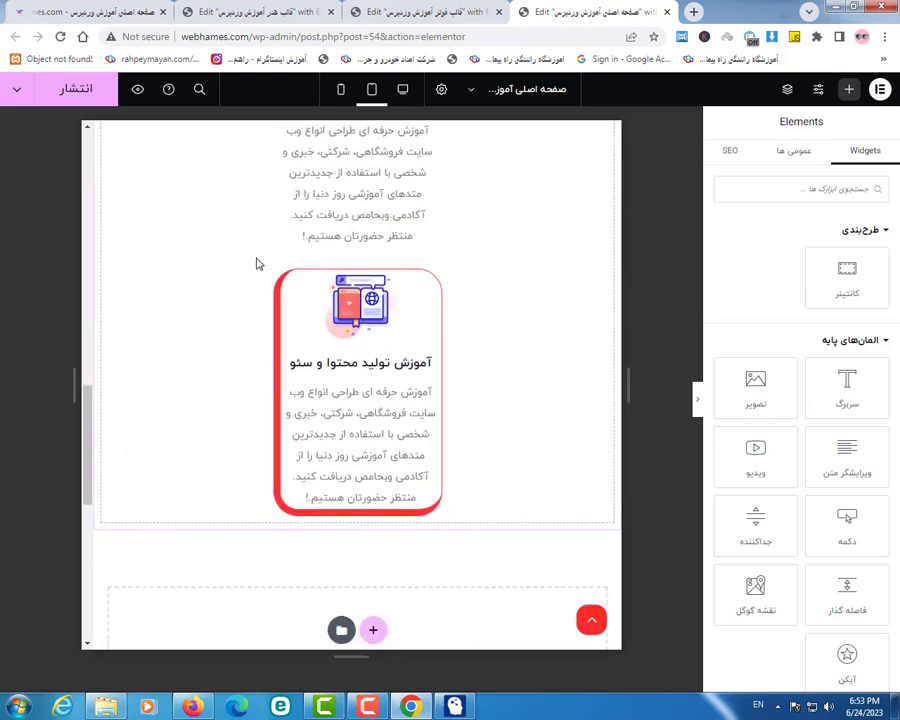
right_click(282, 281)
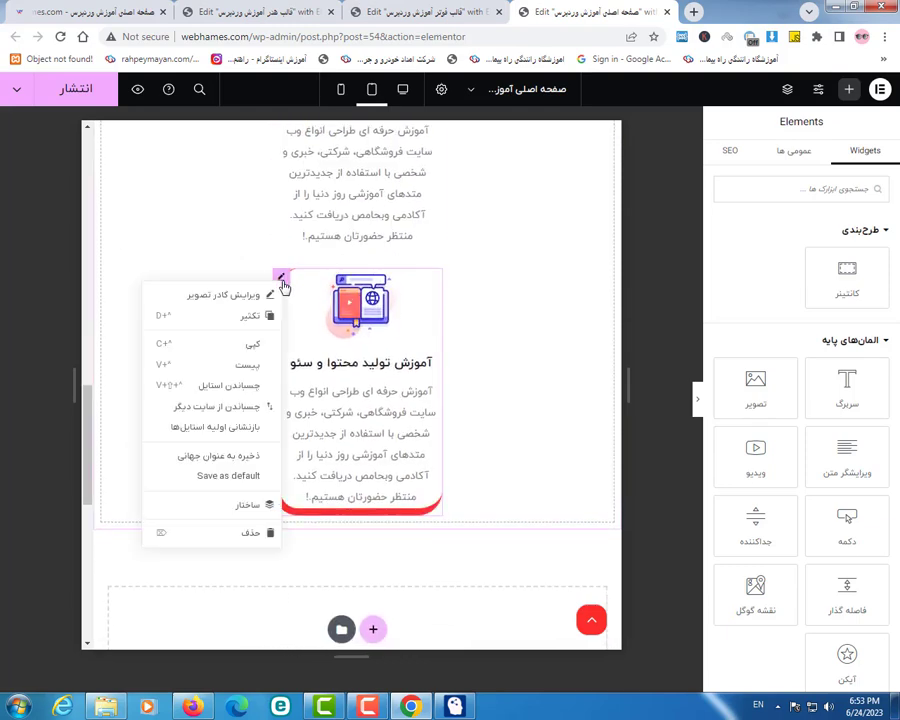
left_click(245, 384)
Step: Publish the home page's tablet changes and show the hero section in mobile view
scroll(385, 392, "up", 8)
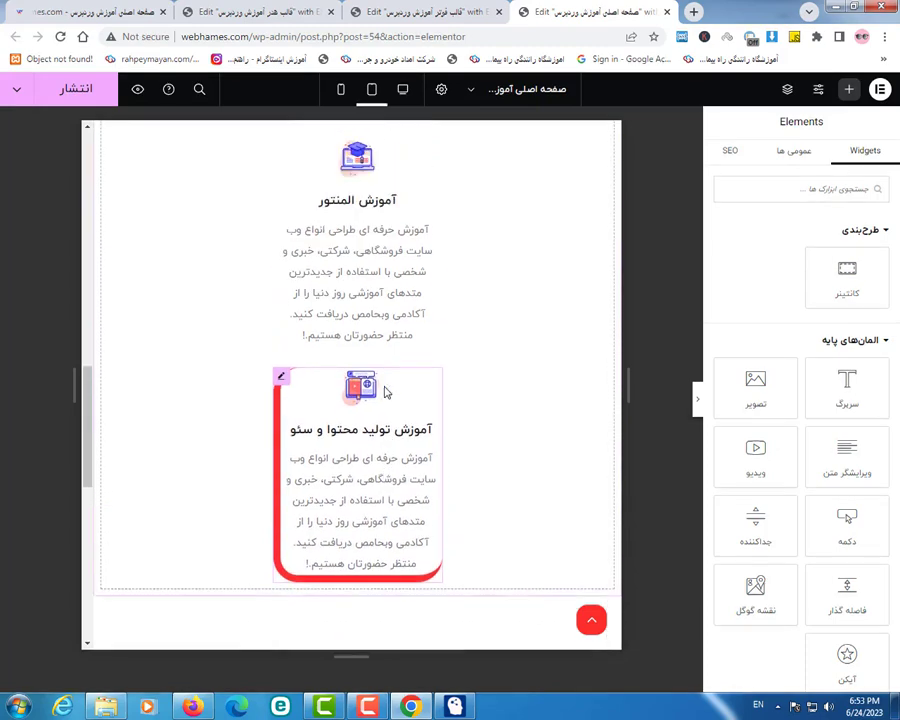
scroll(385, 392, "up", 4)
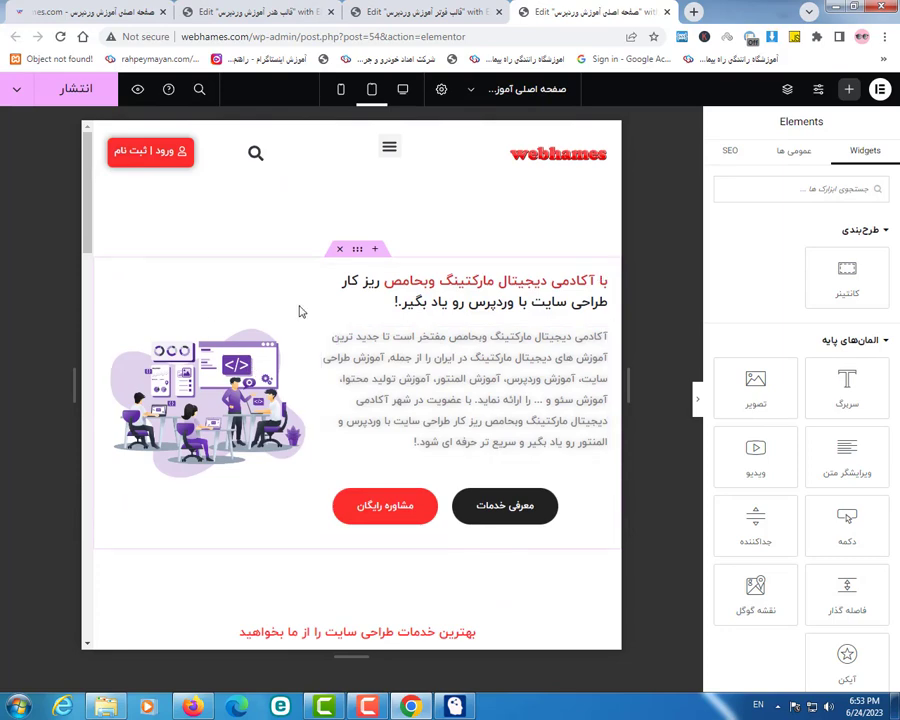
left_click(75, 90)
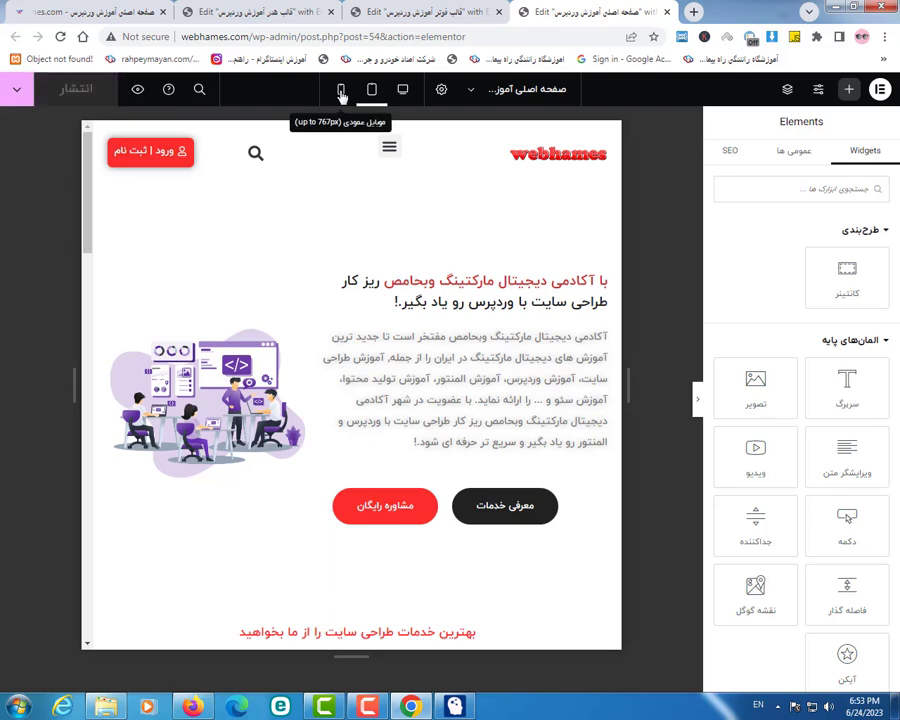
left_click(341, 93)
scroll(380, 380, "down", 3)
scroll(392, 340, "down", 1)
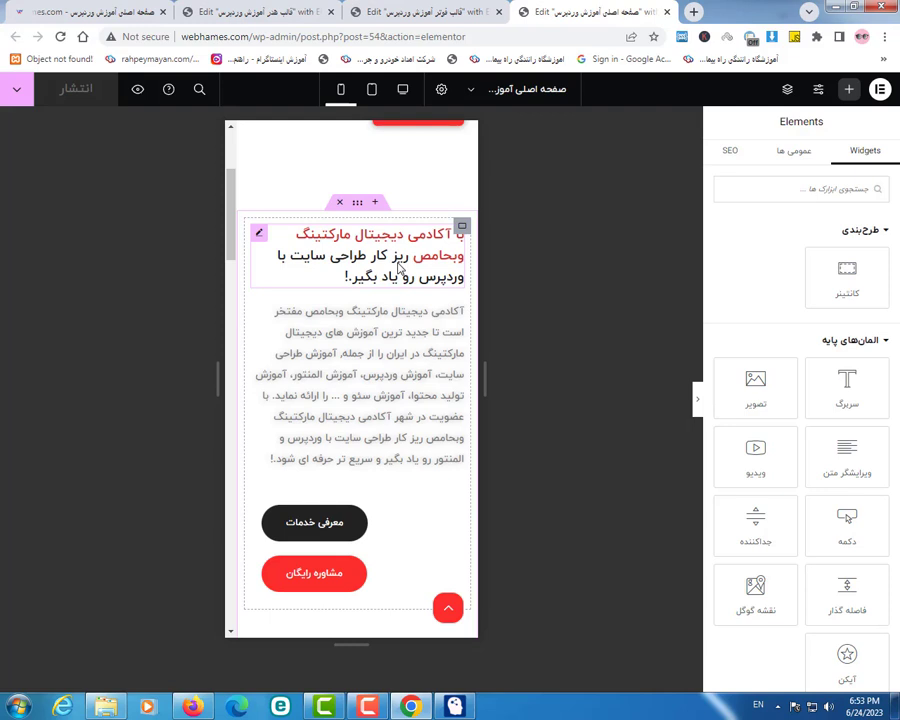
Step: Set the mobile font size of the hero section's heading to 16 px
left_click(260, 240)
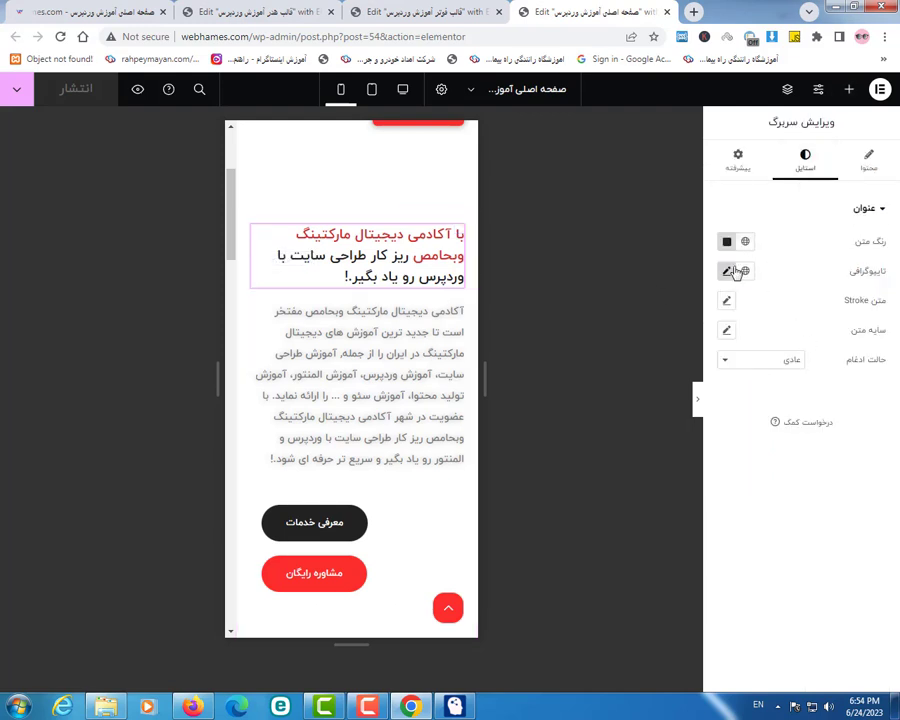
left_click(731, 270)
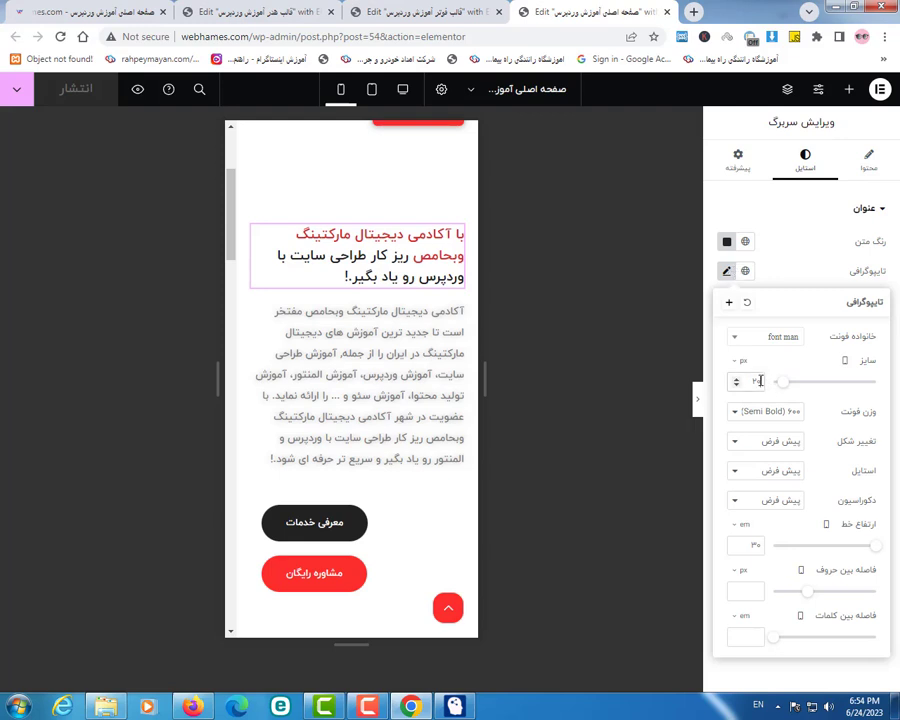
scroll(761, 381, "down", 4)
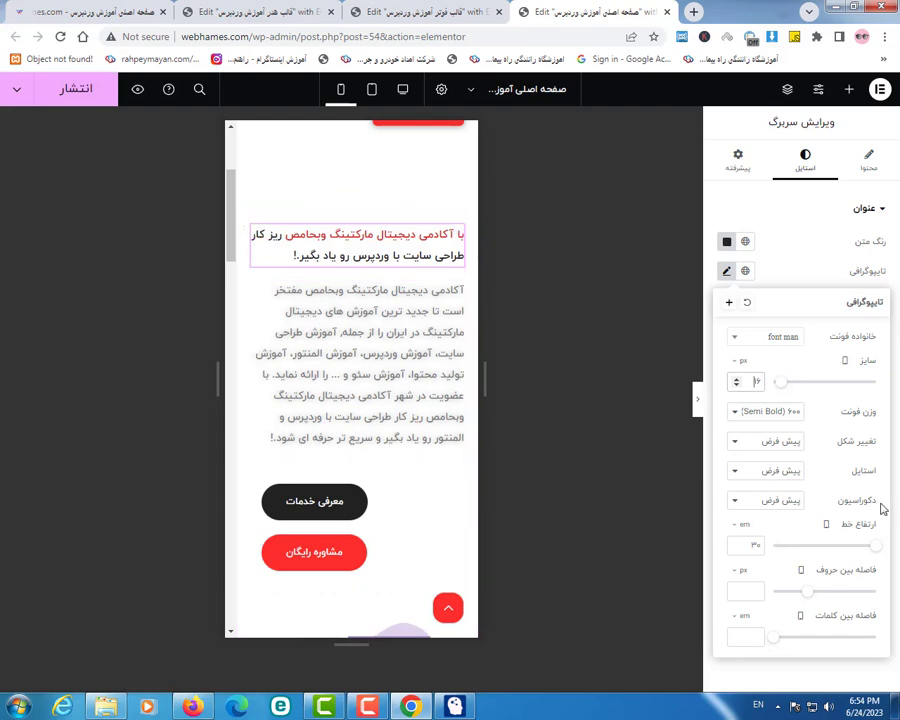
left_click(781, 259)
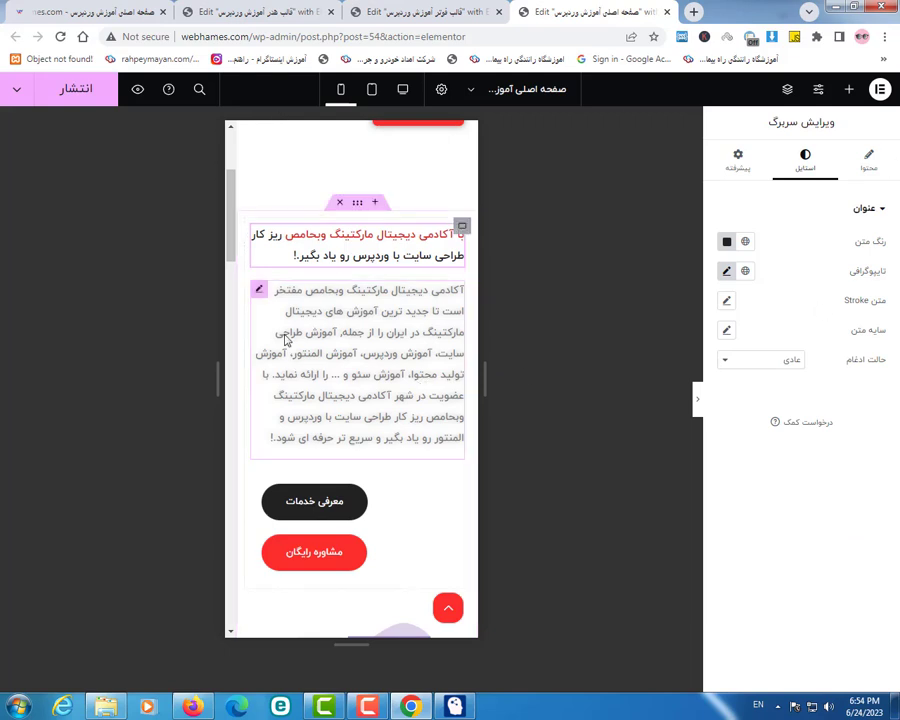
Step: Try a 14 px mobile font size on the hero paragraph, then set it to 15 px
left_click(302, 290)
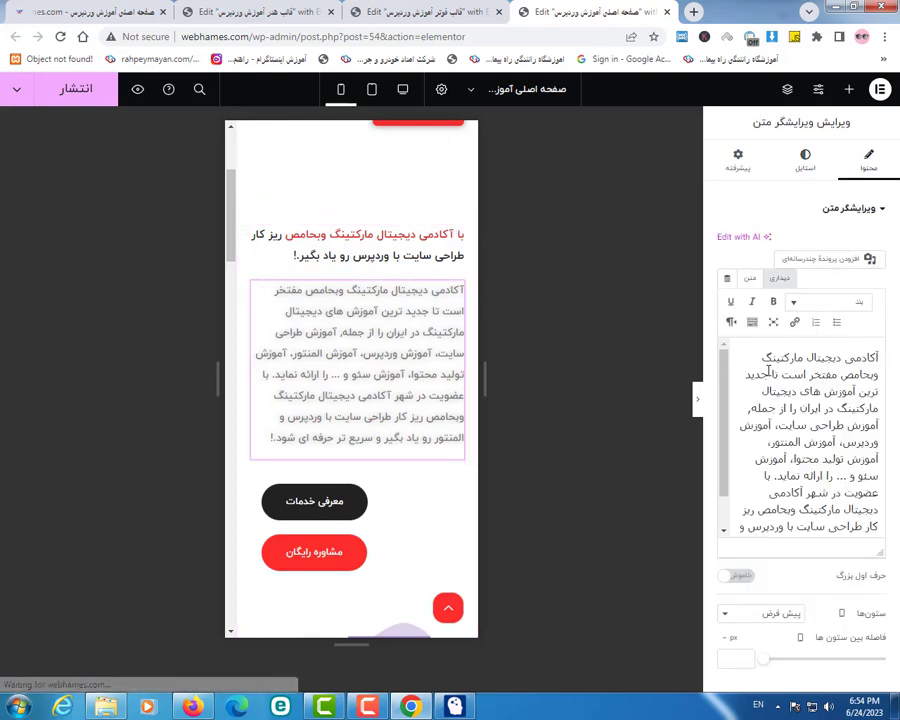
left_click(806, 170)
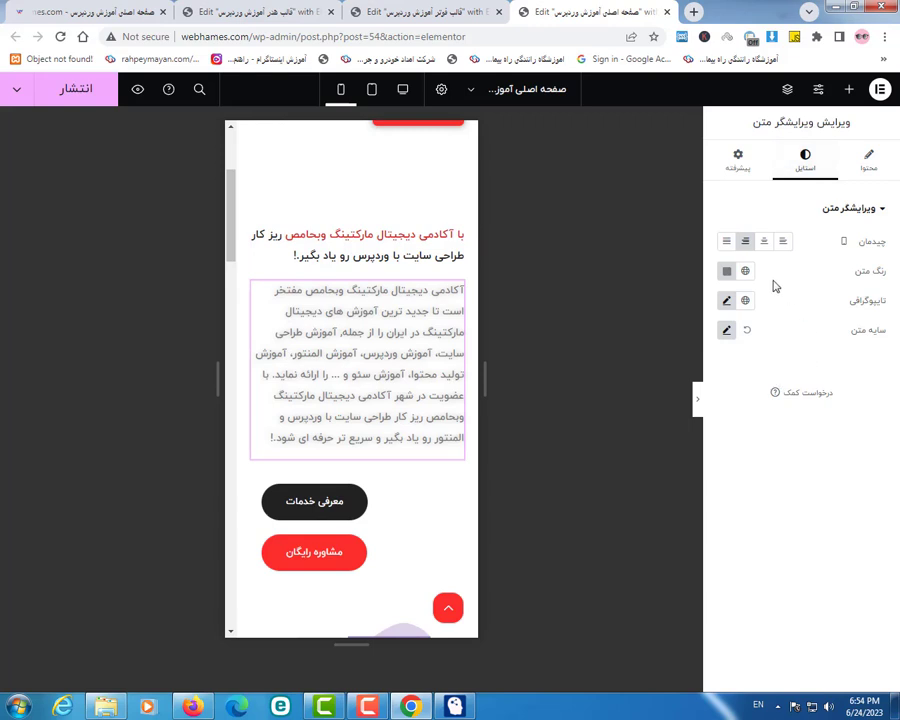
left_click(727, 303)
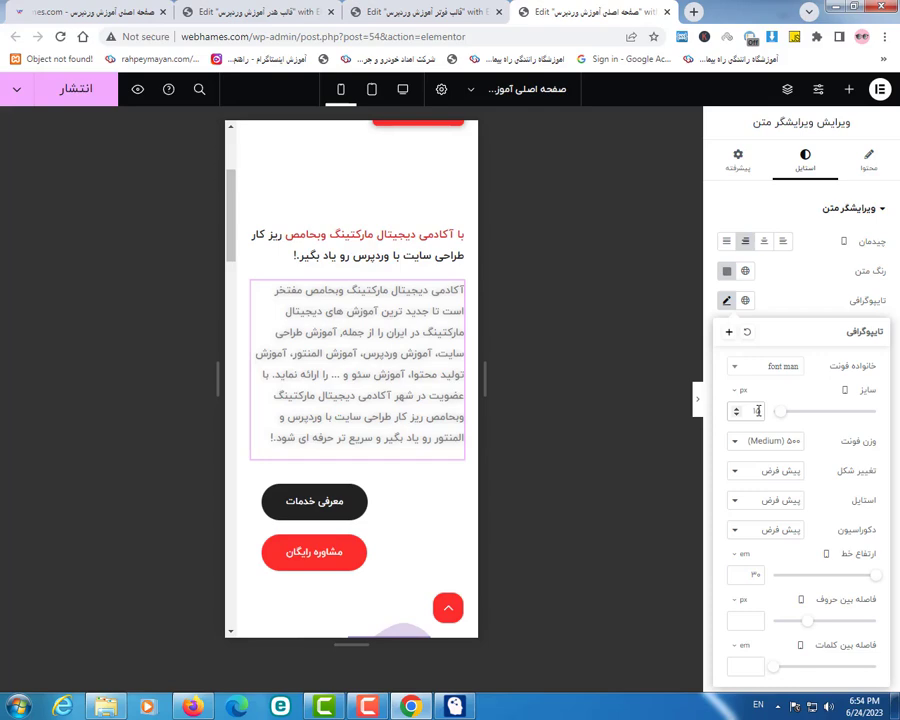
key("BackSpace")
type("4")
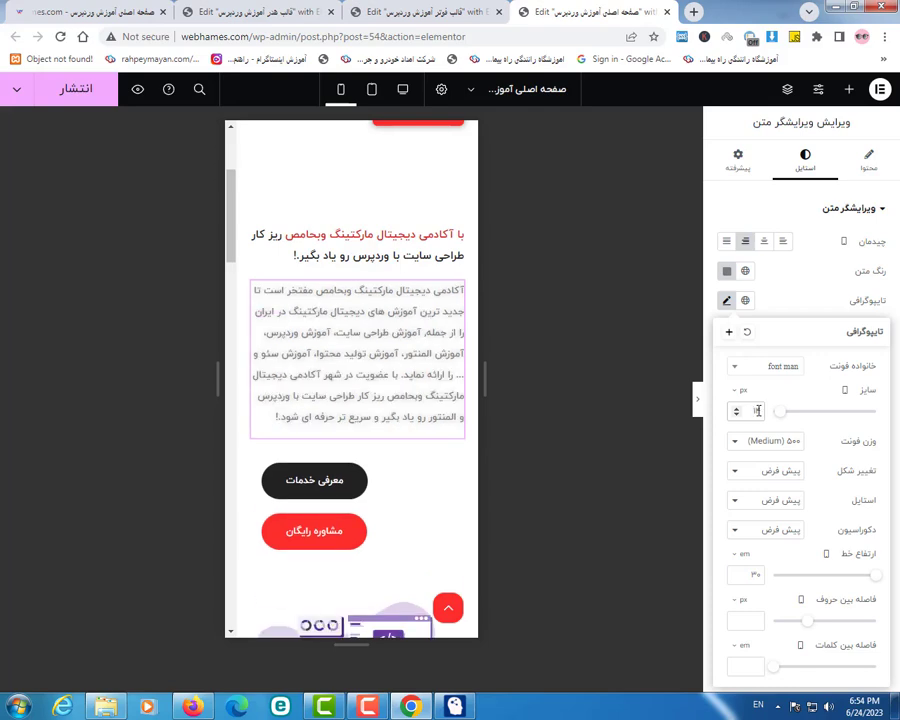
type("15")
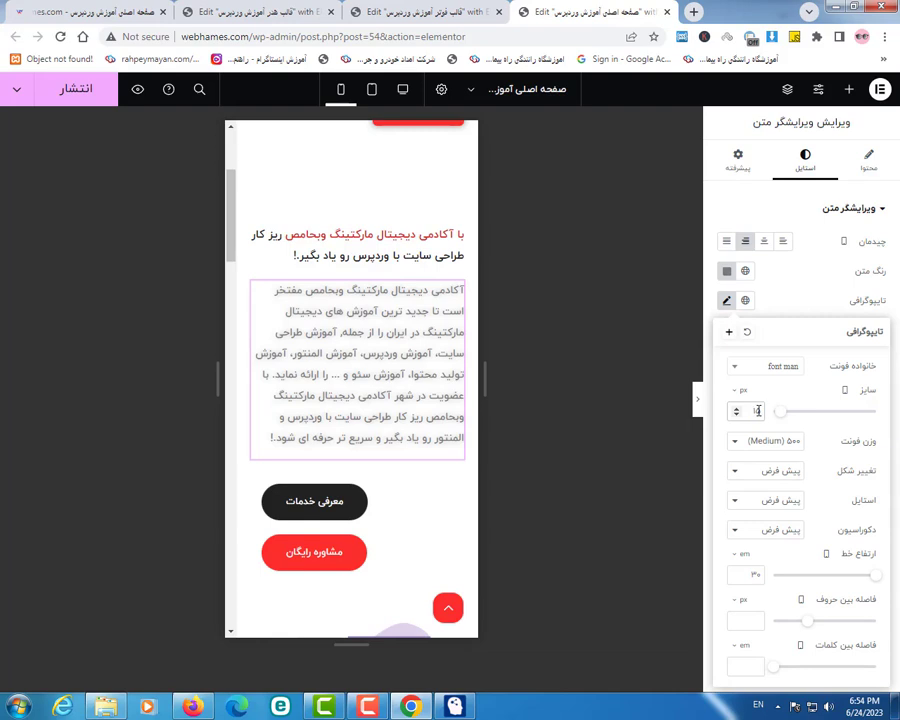
left_click(820, 288)
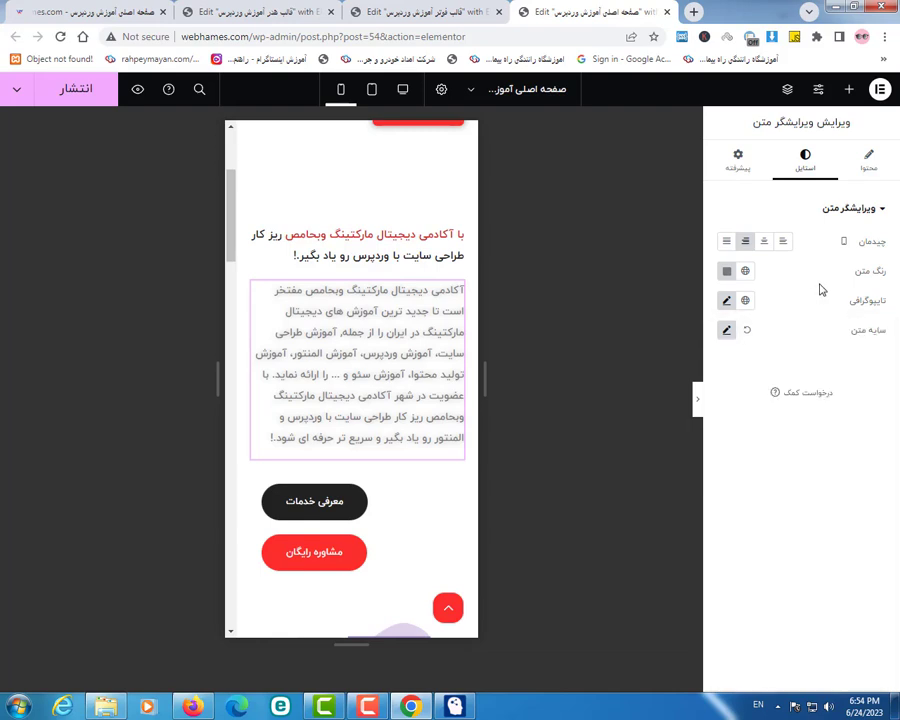
Step: Try centred, justified and left alignment on the hero paragraph, then align it to the right
left_click(766, 243)
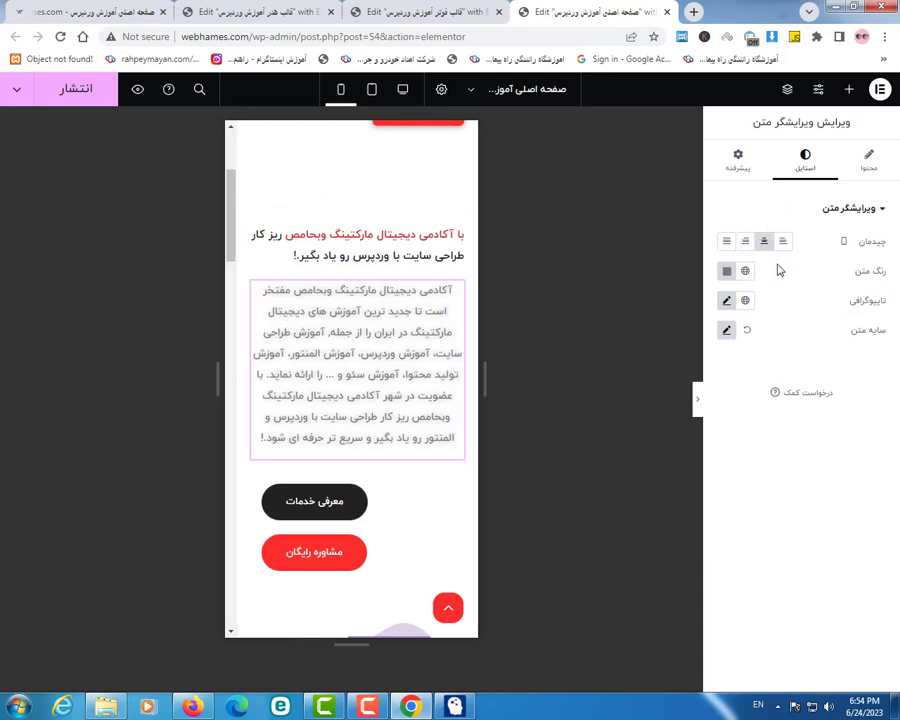
left_click(746, 245)
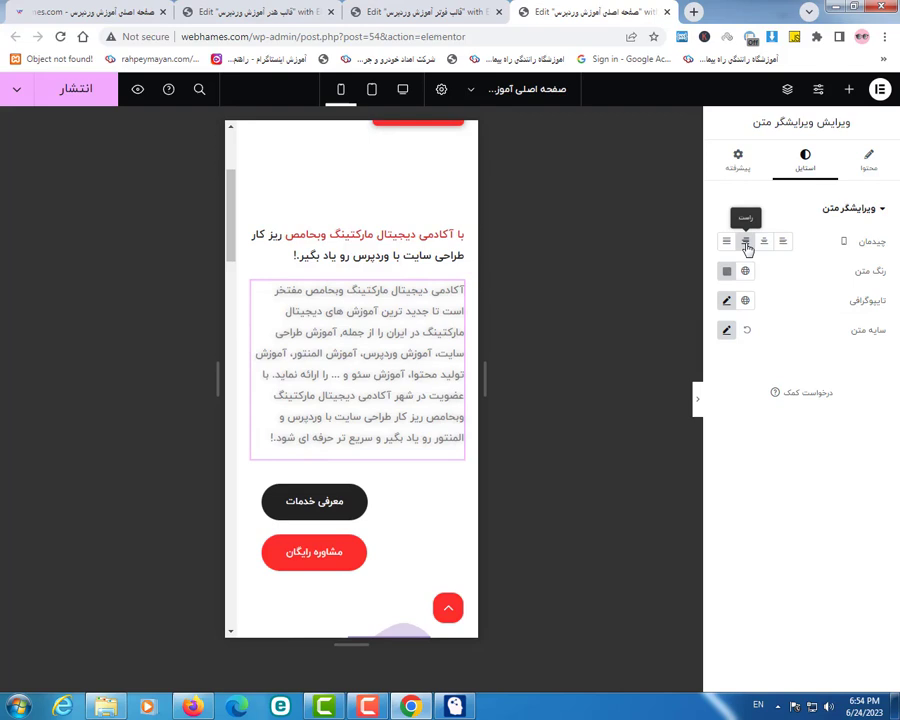
left_click(728, 243)
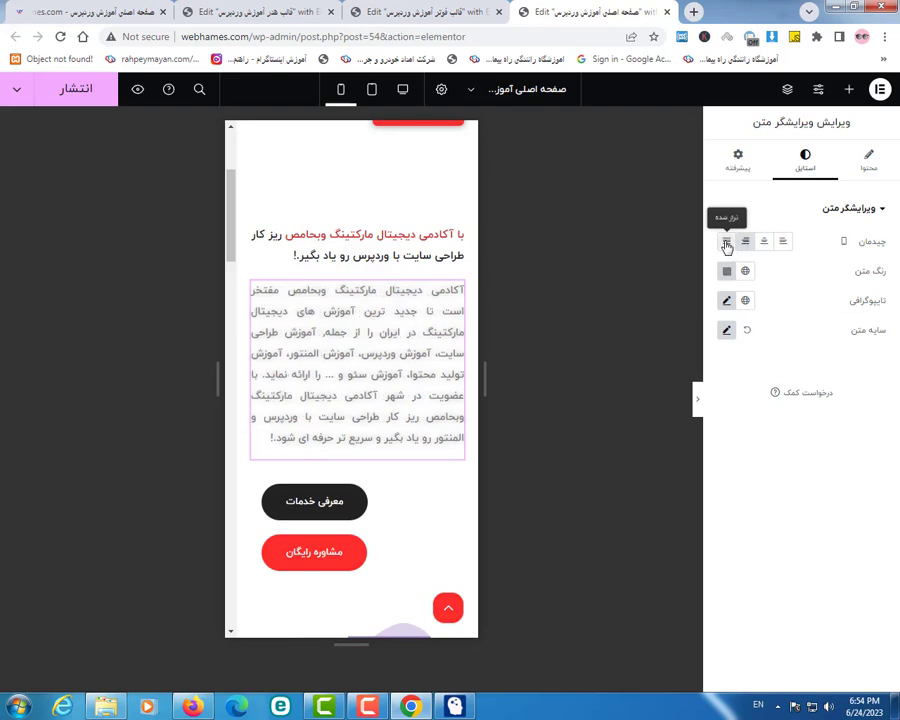
left_click(784, 244)
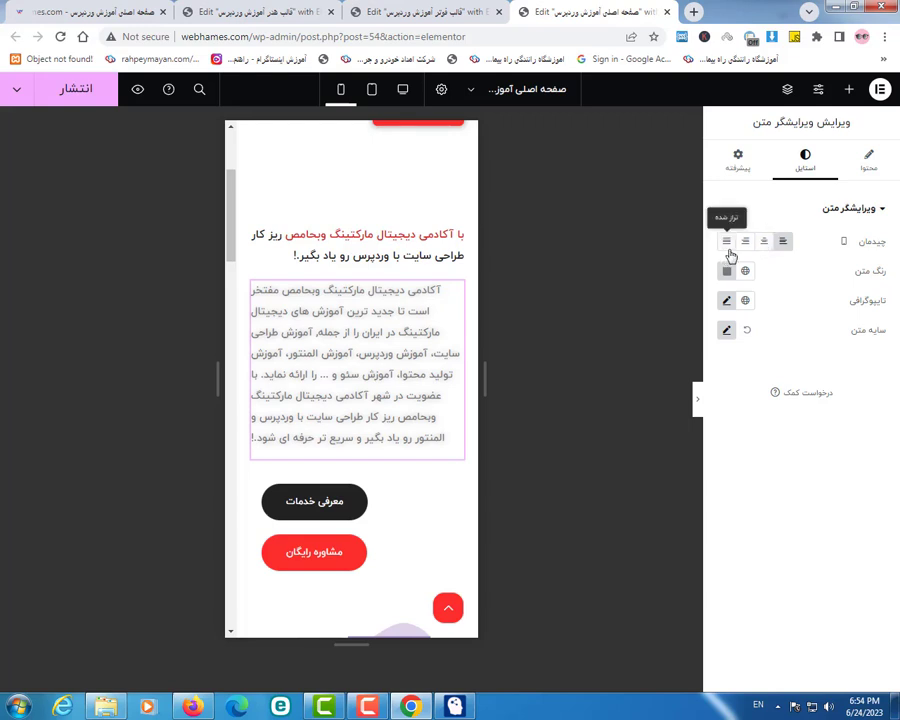
left_click(745, 243)
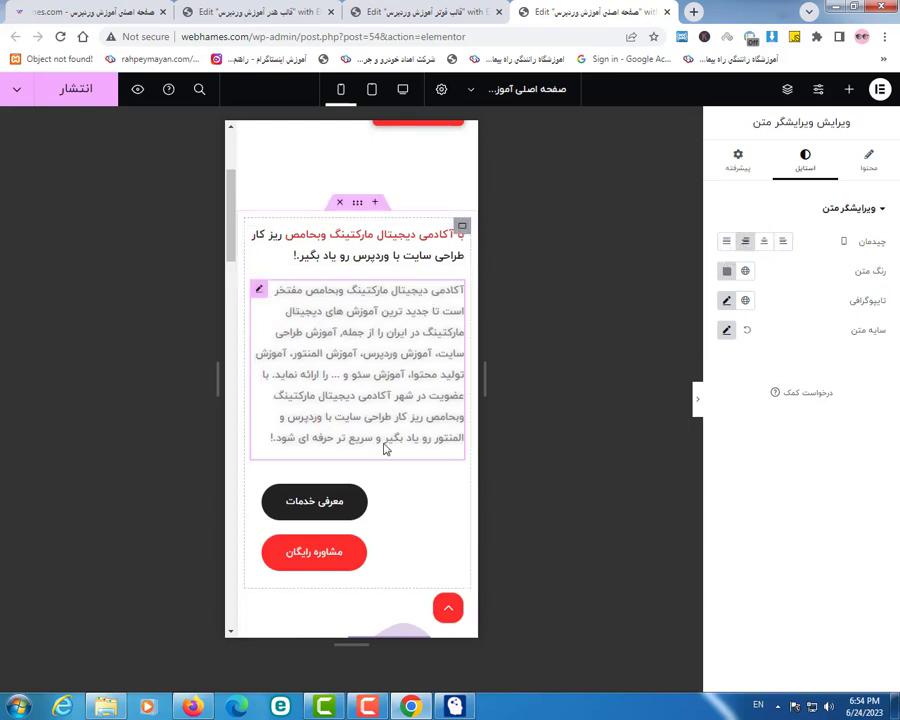
Step: Set the mobile font size of the hero section's heading to 22 px
scroll(384, 444, "down", 2)
scroll(383, 450, "up", 1)
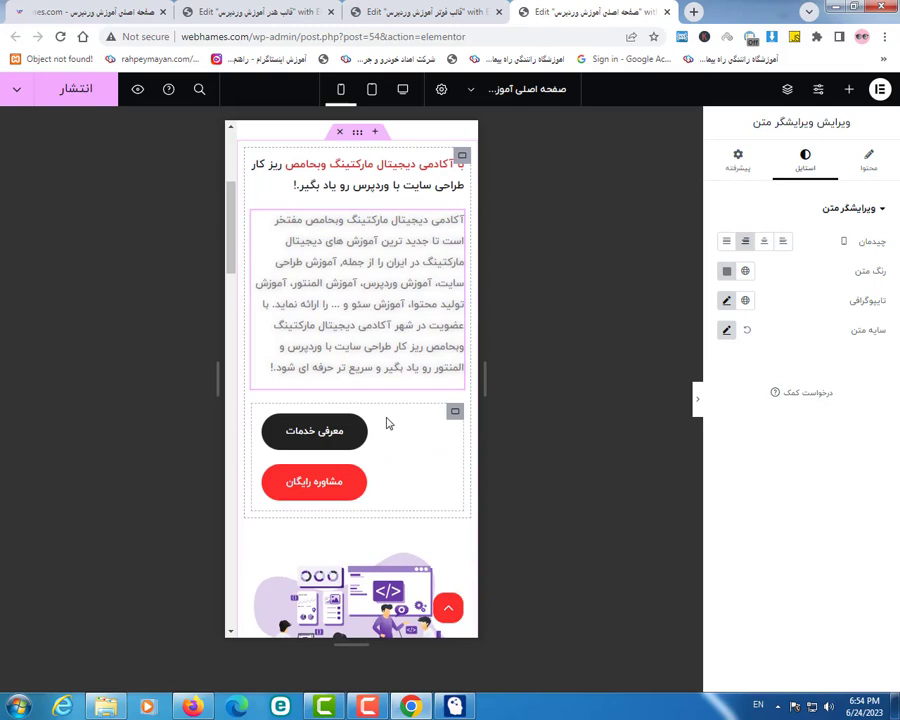
scroll(255, 217, "up", 3)
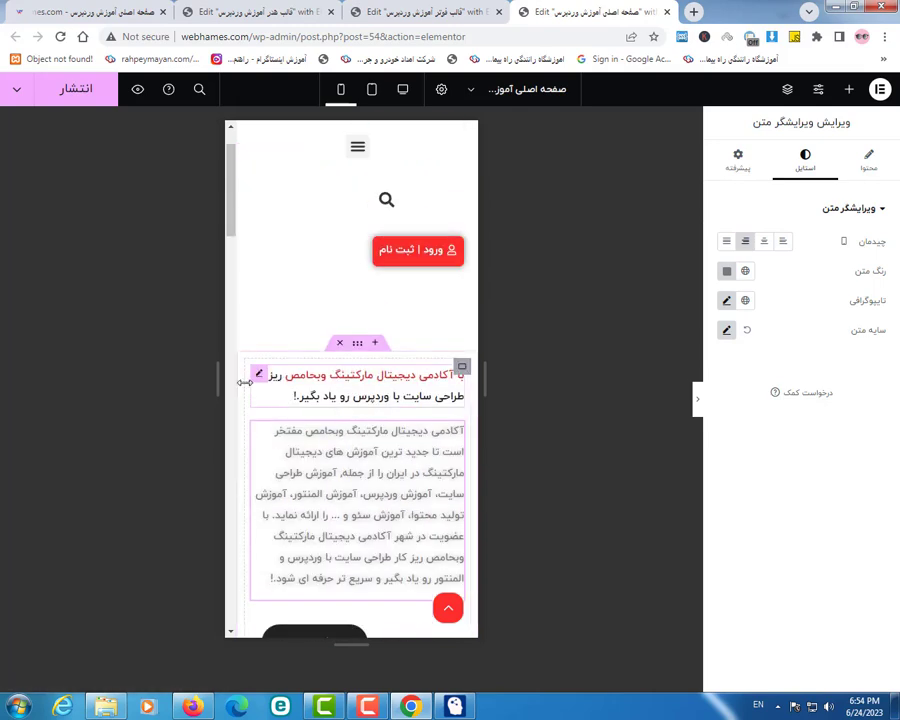
left_click(259, 376)
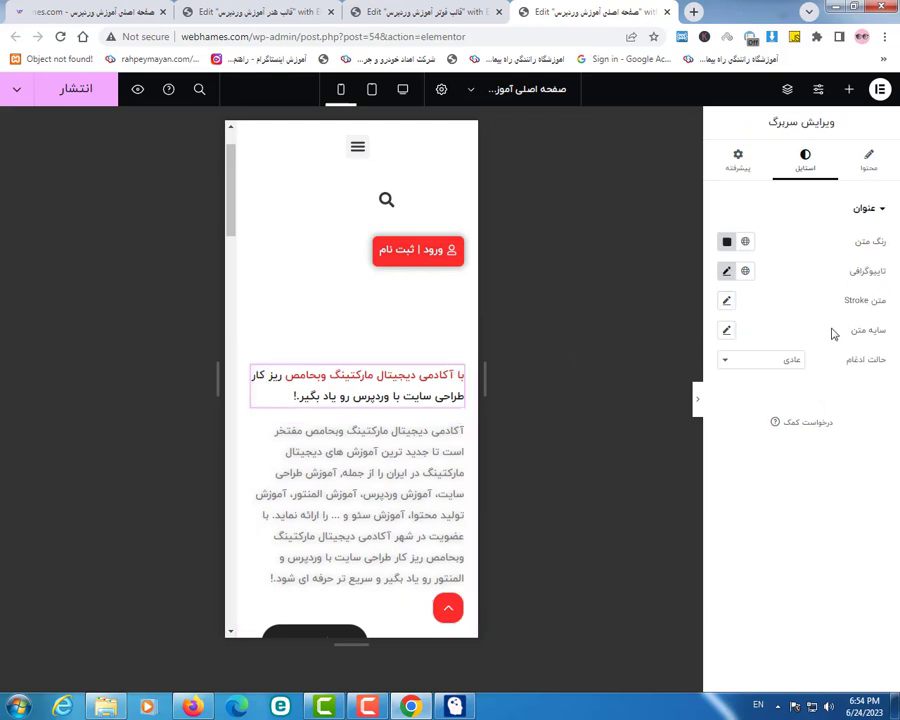
left_click(726, 274)
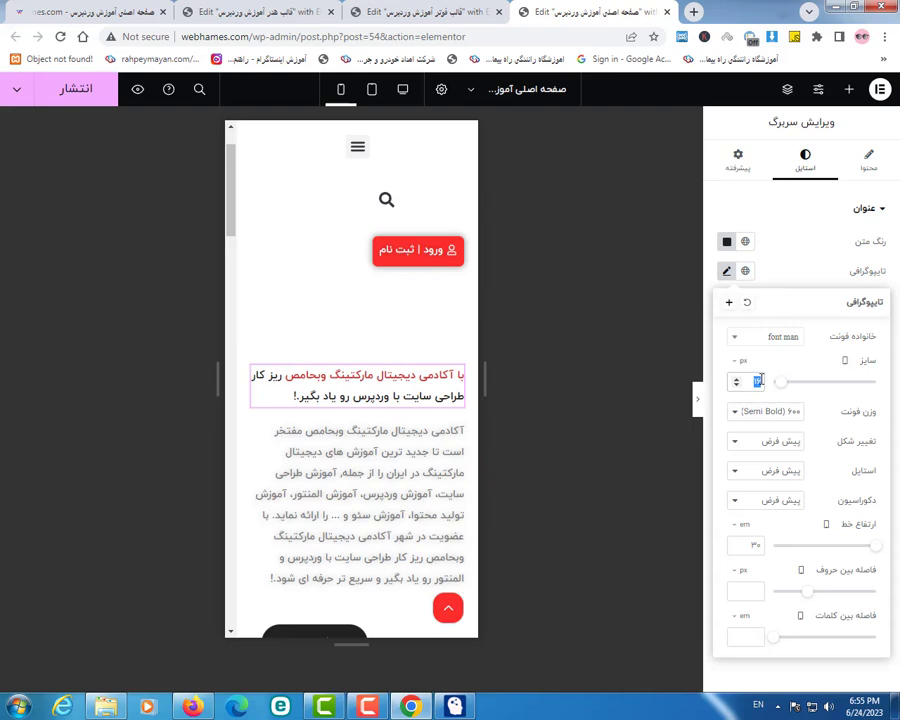
type("22")
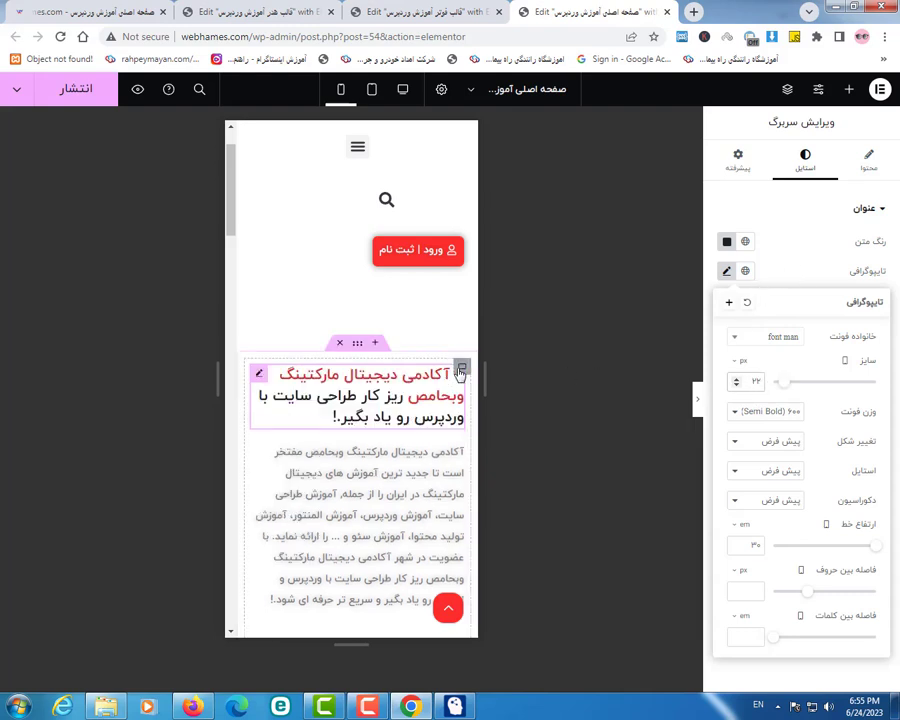
Step: Set the width of the container holding the hero text to 50 em in mobile view
left_click(461, 370)
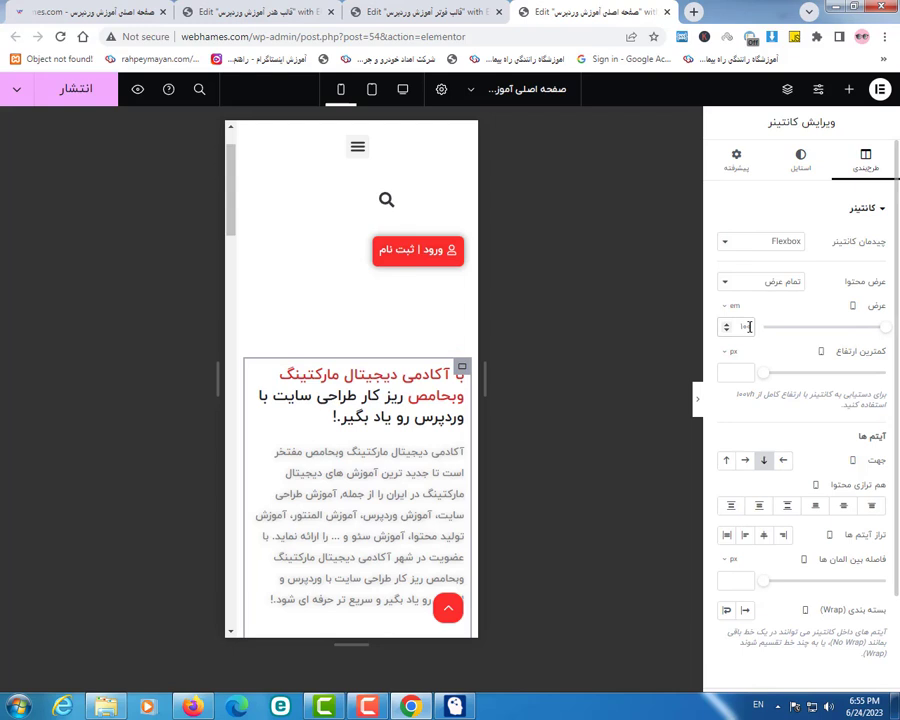
type("07050")
scroll(340, 430, "down", 3)
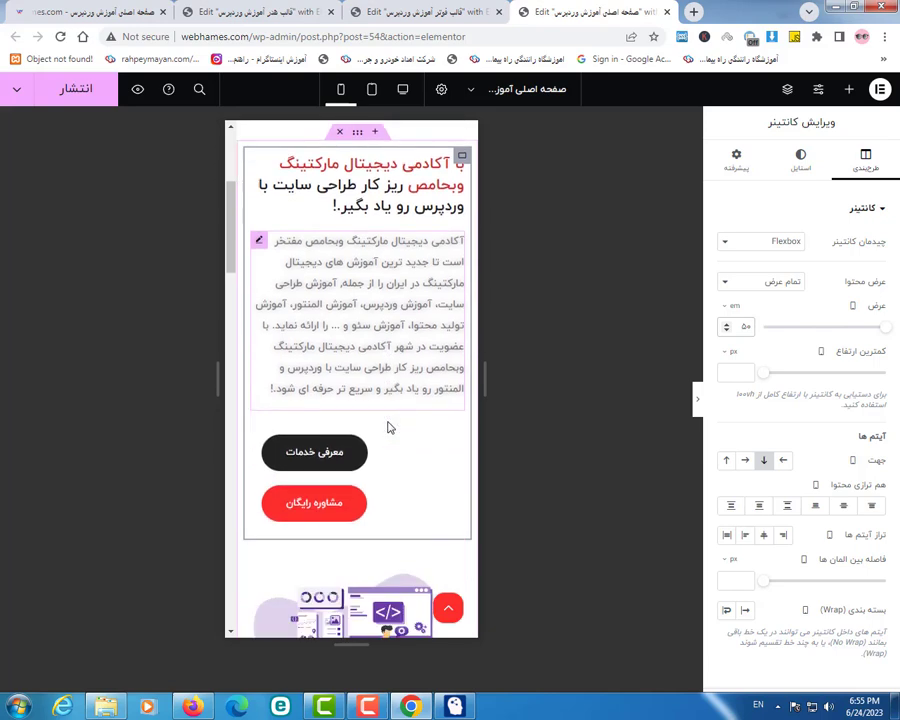
scroll(390, 428, "up", 1)
scroll(390, 427, "up", 1)
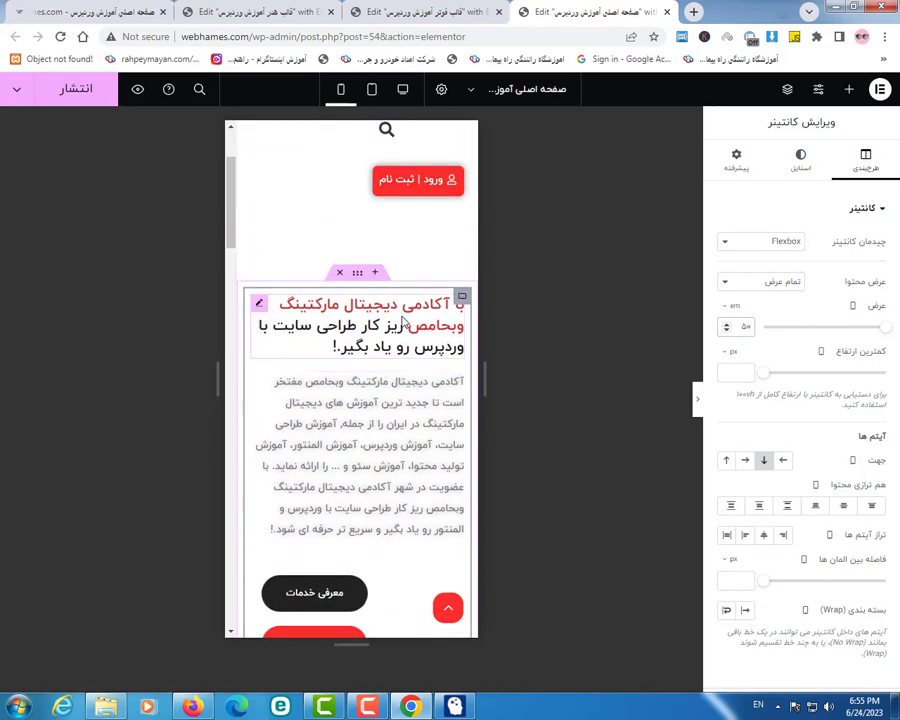
Step: Set the container of the معرفی خدمات and مشاوره رایگان buttons to horizontal row direction and centre its content
scroll(403, 314, "down", 3)
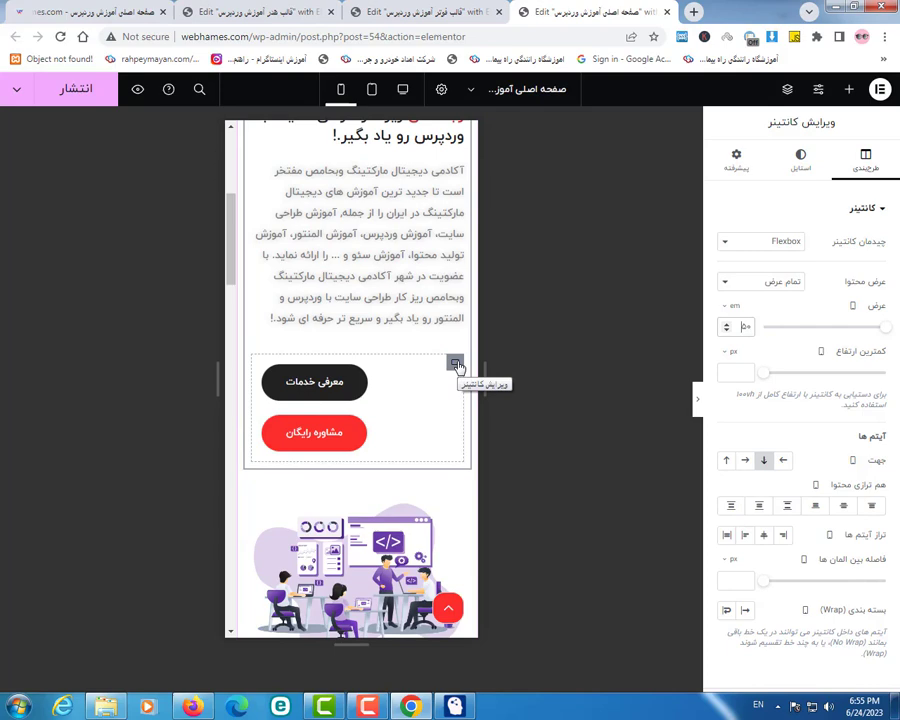
left_click(455, 364)
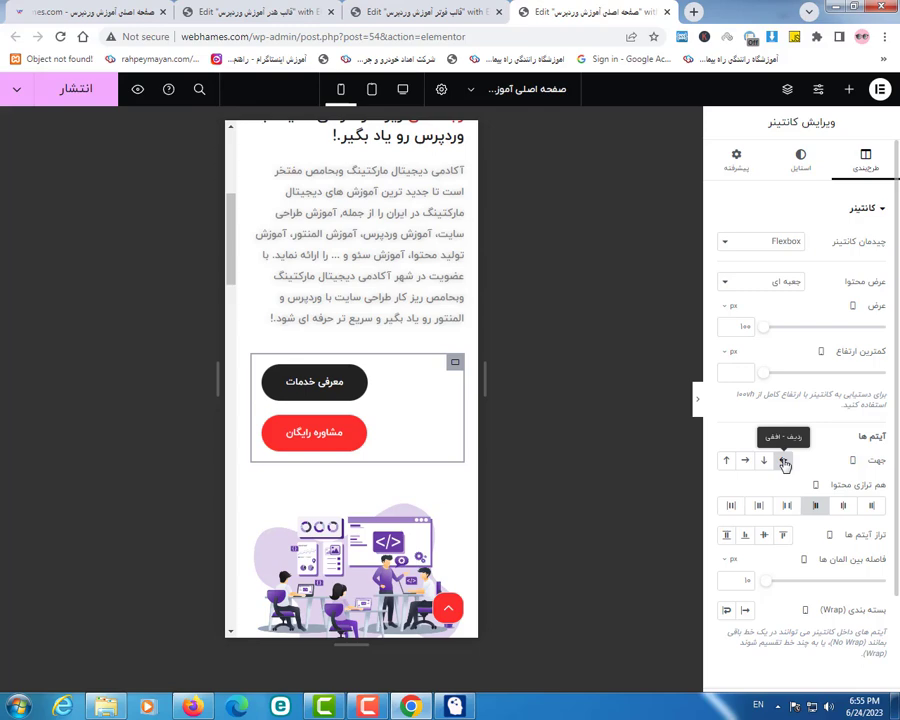
left_click(784, 461)
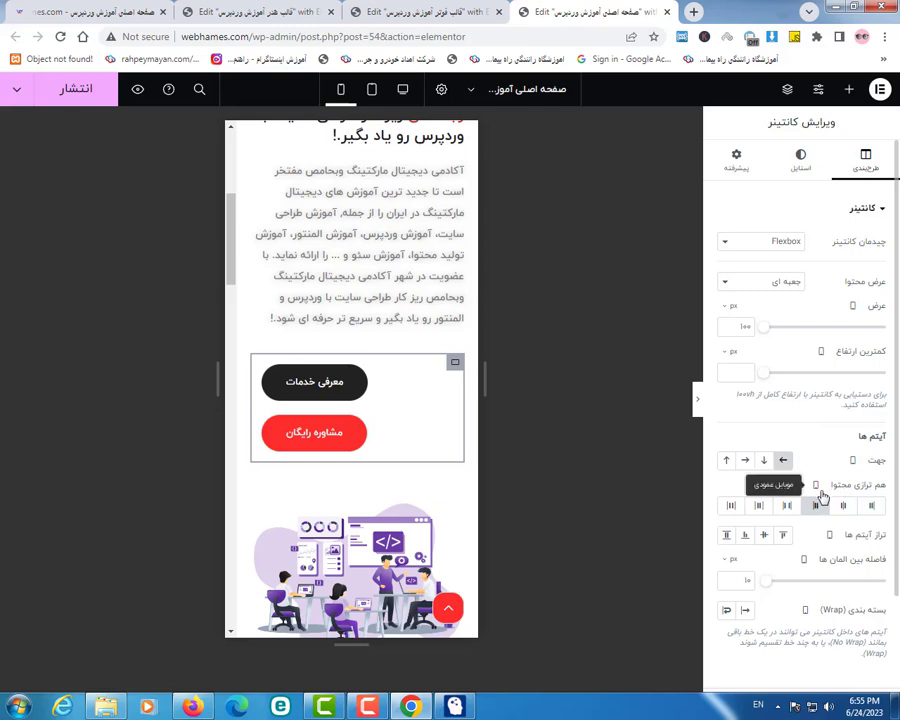
left_click(844, 507)
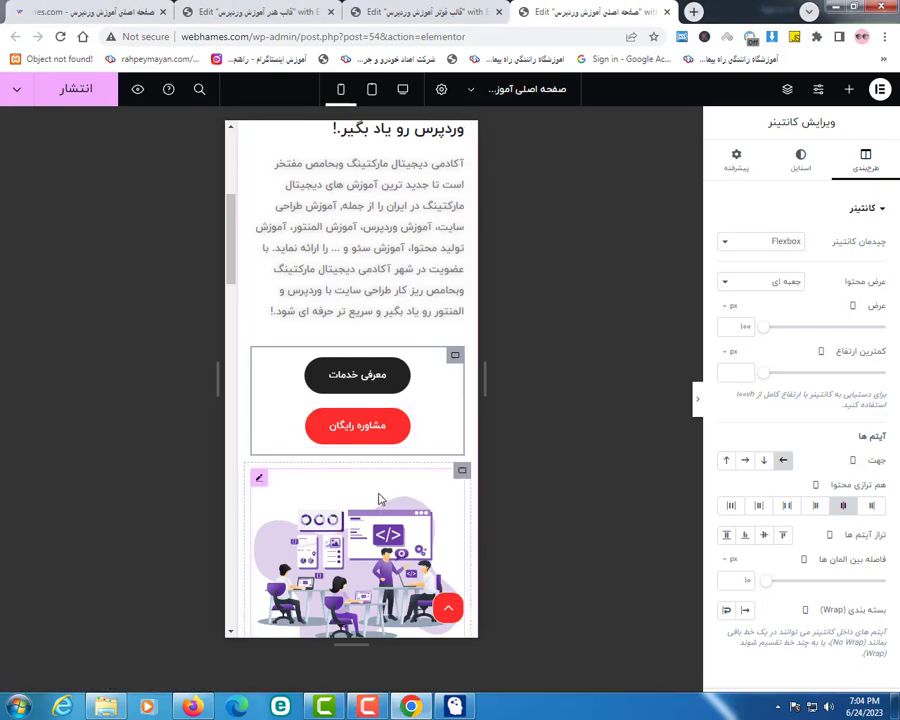
Step: Set the width of the hero illustration's container to 80 em in mobile view
left_click(380, 500)
scroll(381, 501, "down", 2)
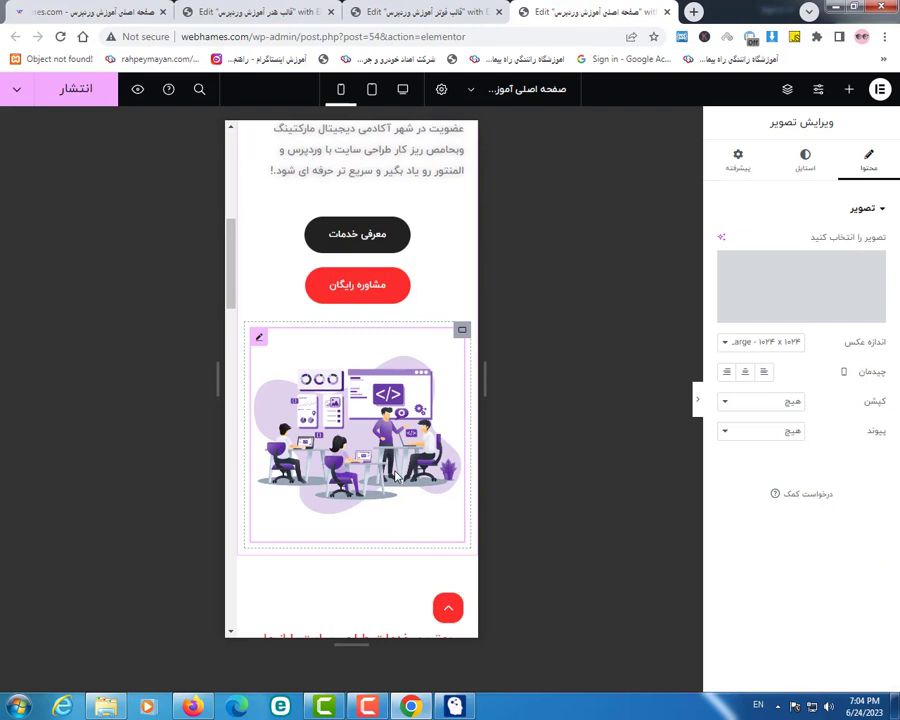
left_click(462, 331)
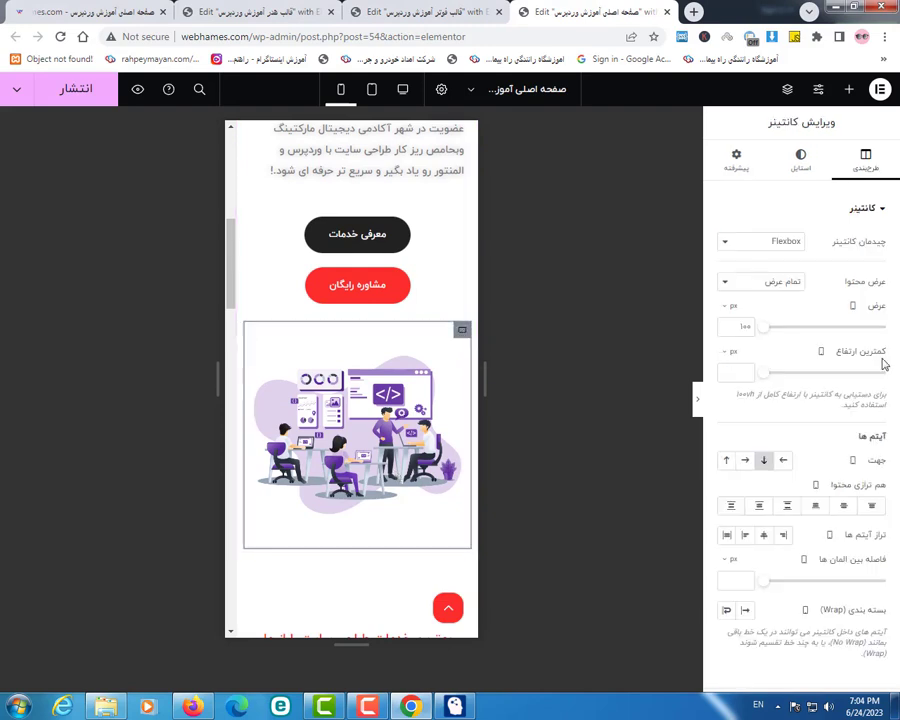
left_click(735, 308)
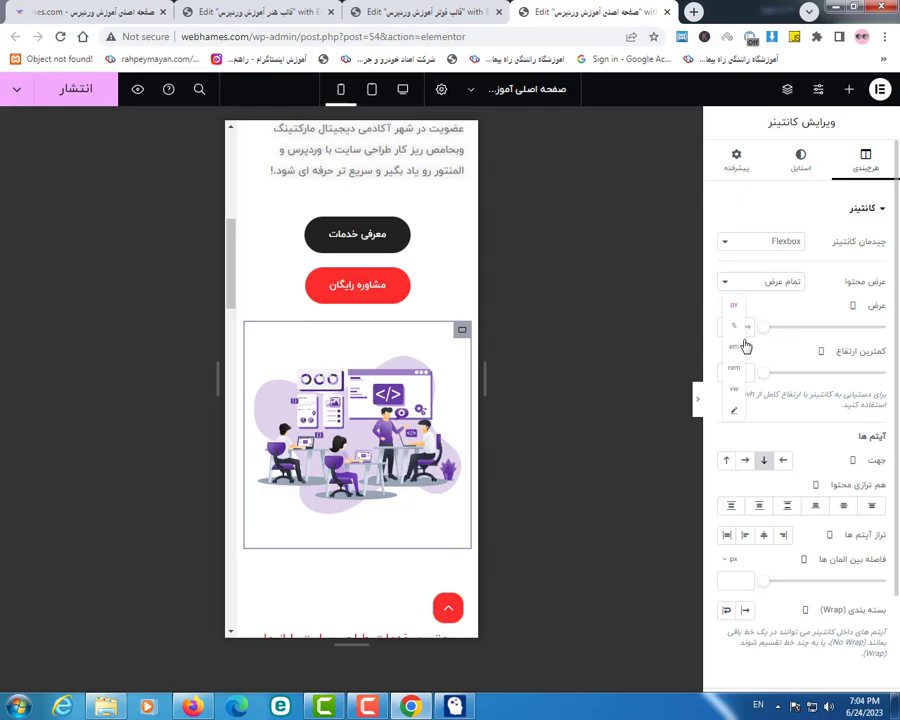
left_click(735, 348)
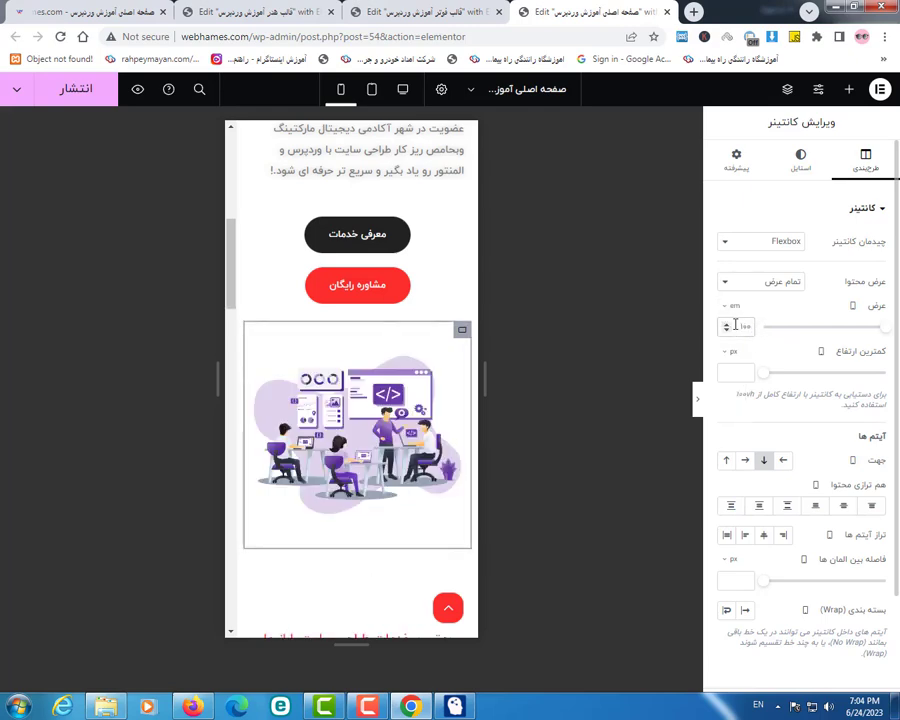
type("80")
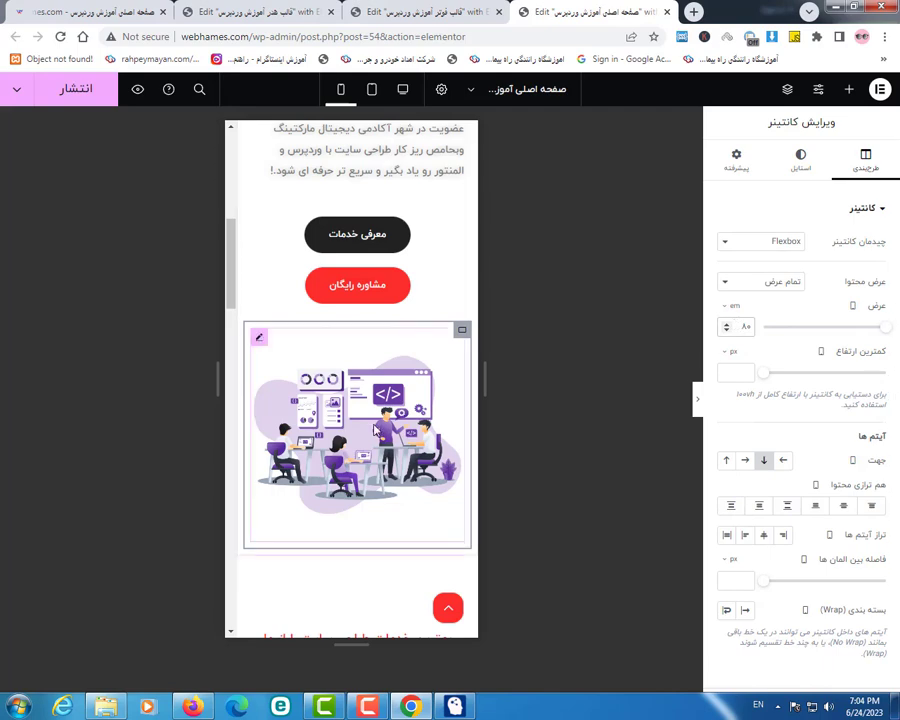
Step: Set the mobile line height of the red heading above the service boxes to 30 px
scroll(375, 430, "up", 5)
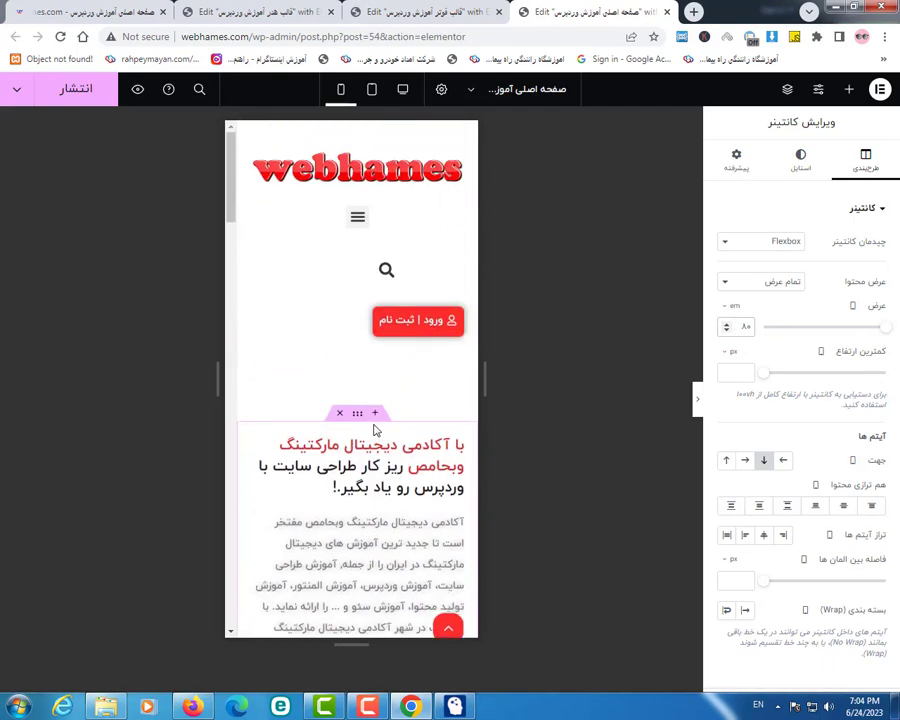
scroll(375, 430, "down", 10)
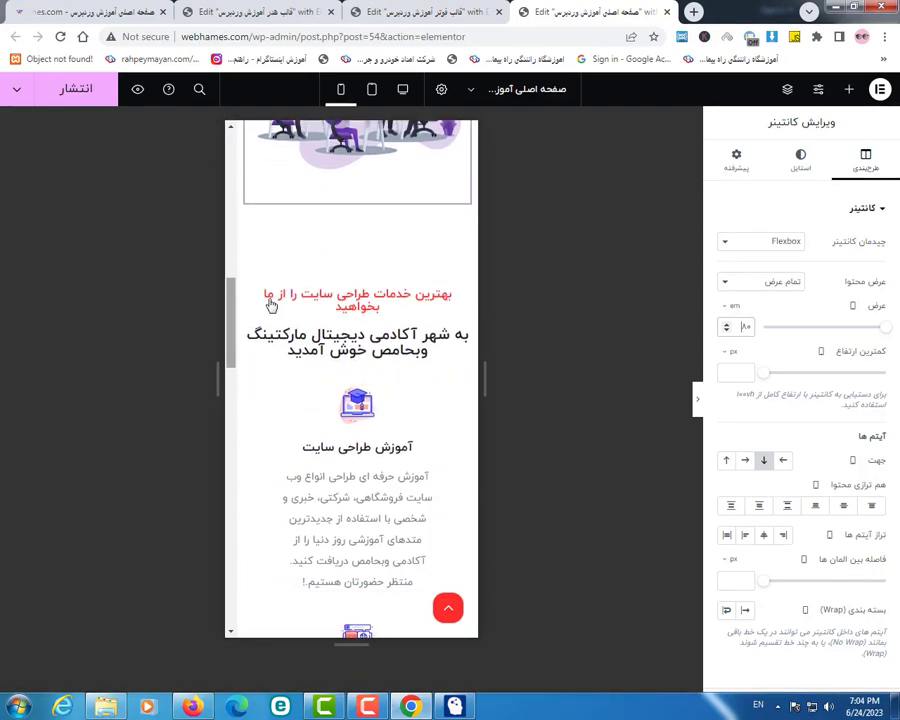
left_click(255, 301)
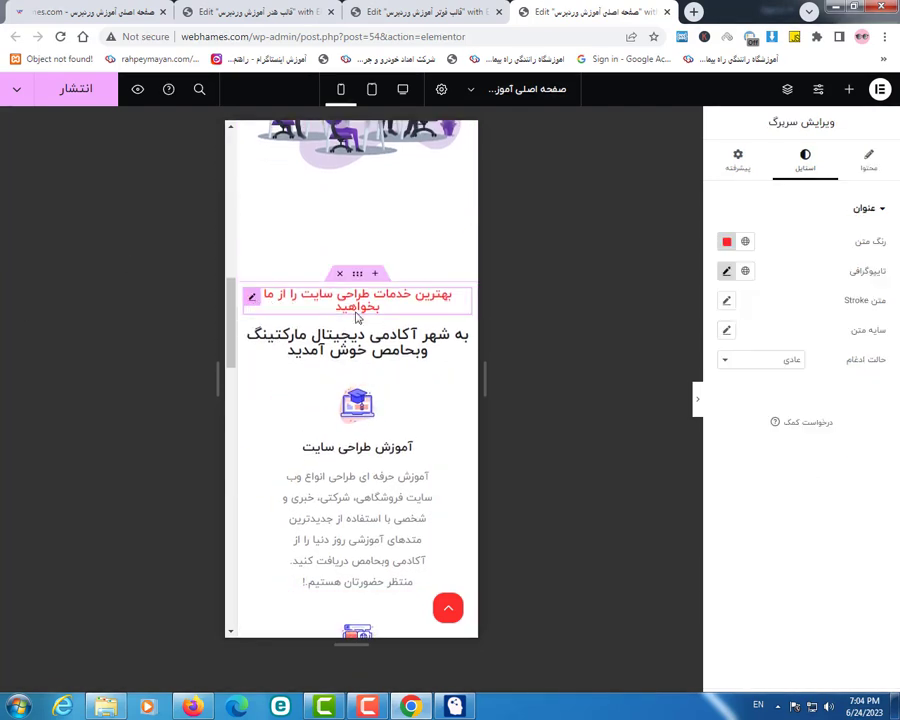
left_click(727, 271)
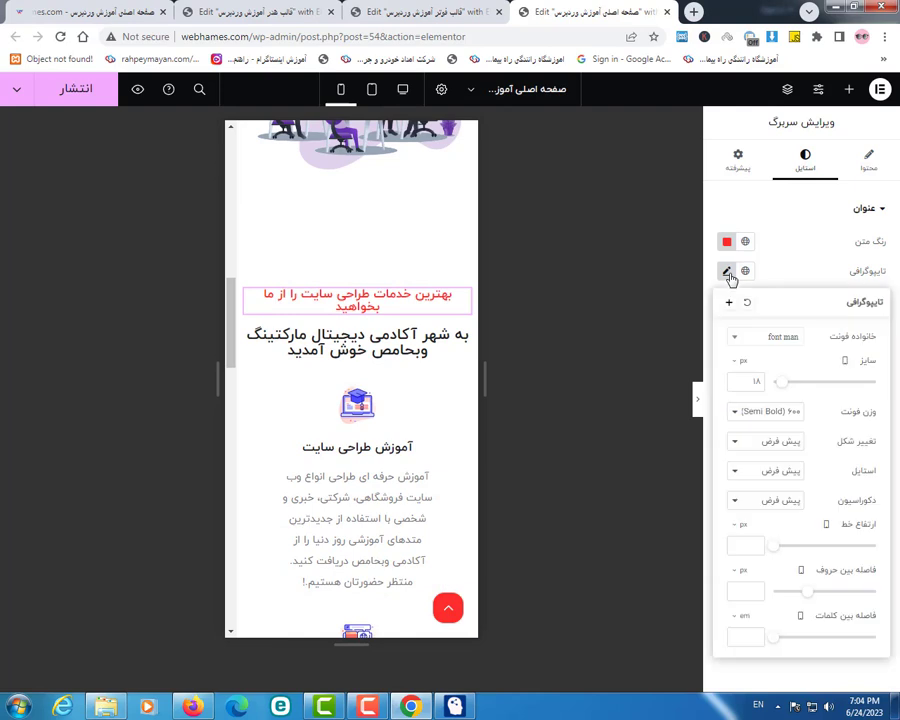
left_click(752, 543)
type("30")
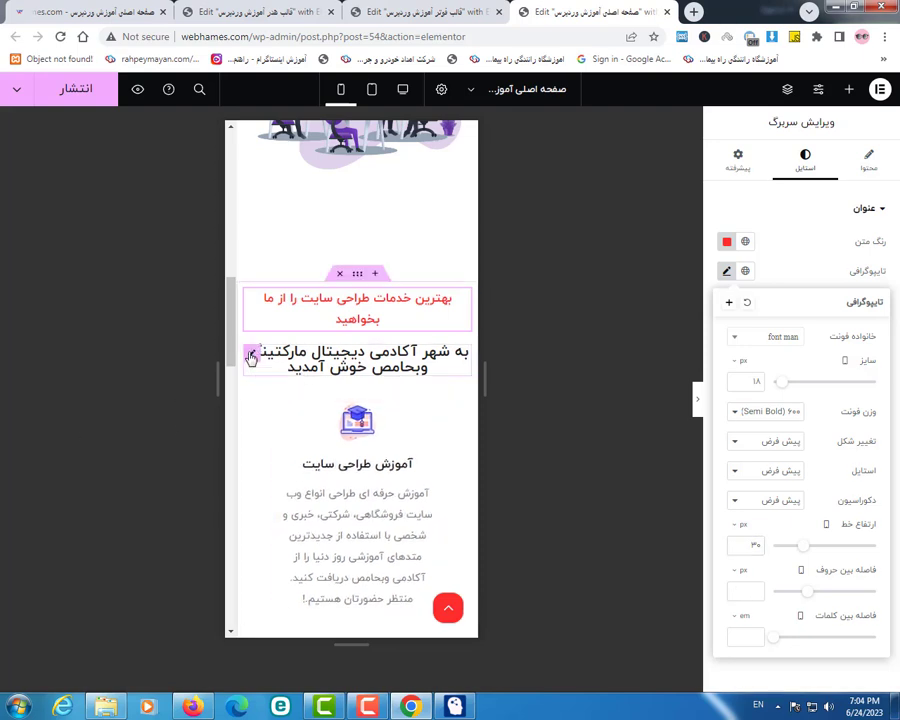
Step: Set the mobile line height of the black welcome heading below the red one to 30 px
left_click(250, 356)
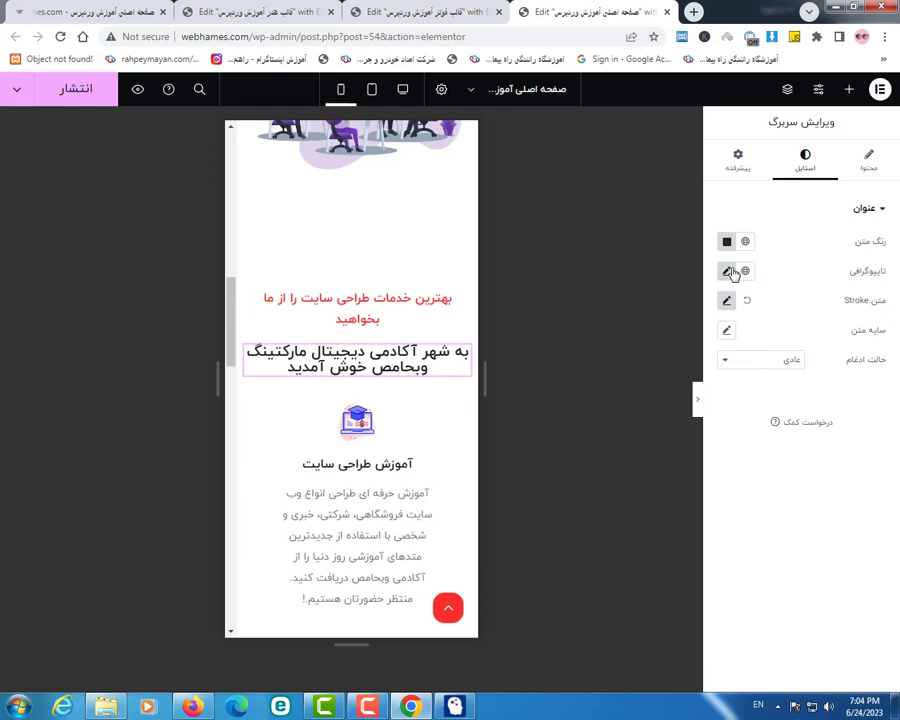
left_click(727, 272)
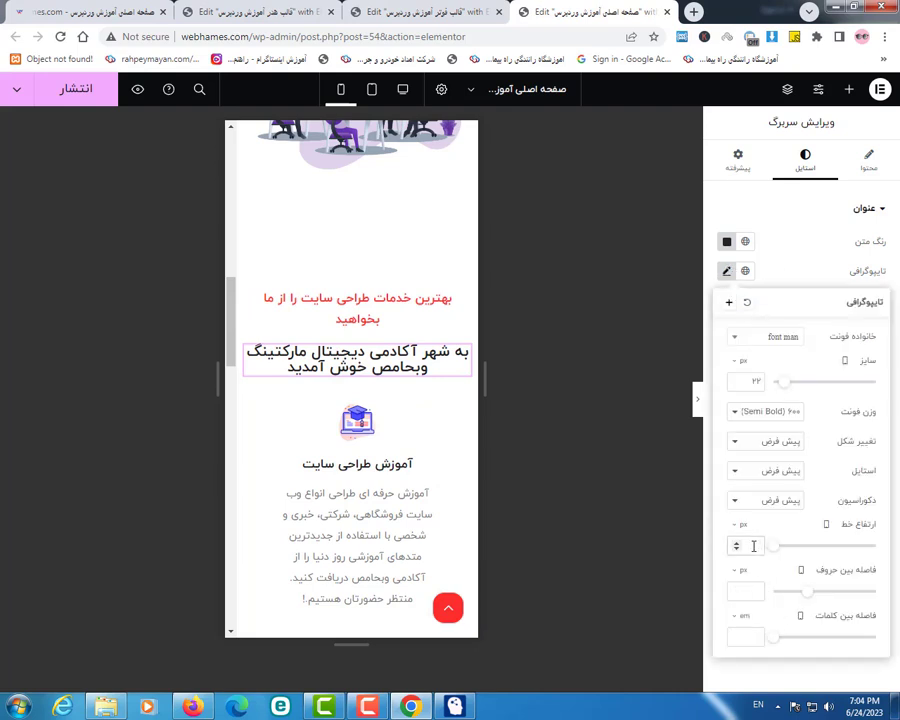
left_click_drag(755, 545, 757, 545)
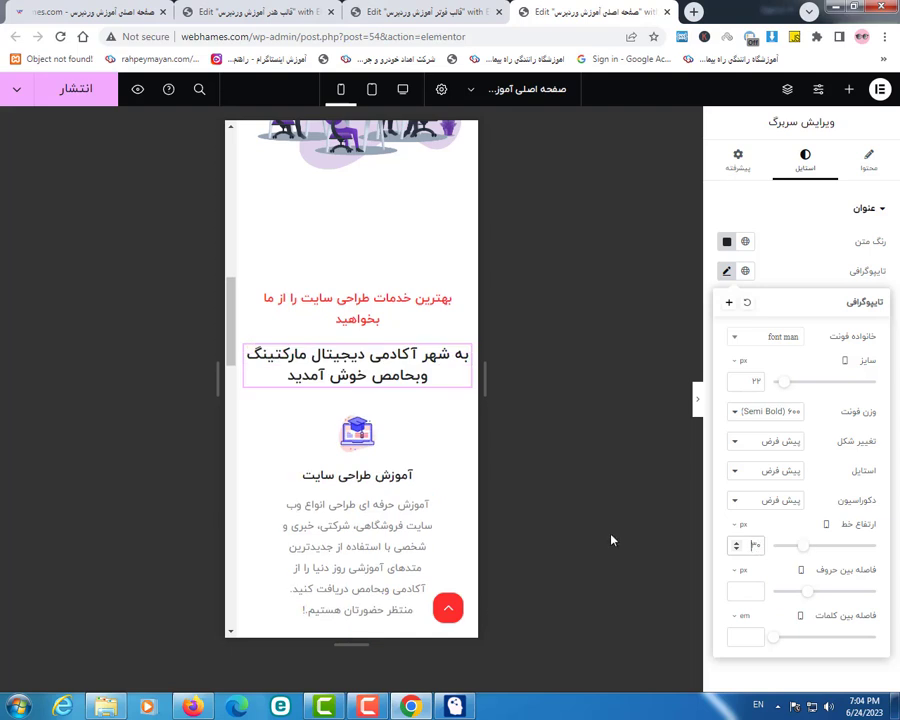
Step: Try a larger width for the service boxes' container in mobile view and restore it to 15 em
scroll(357, 463, "down", 3)
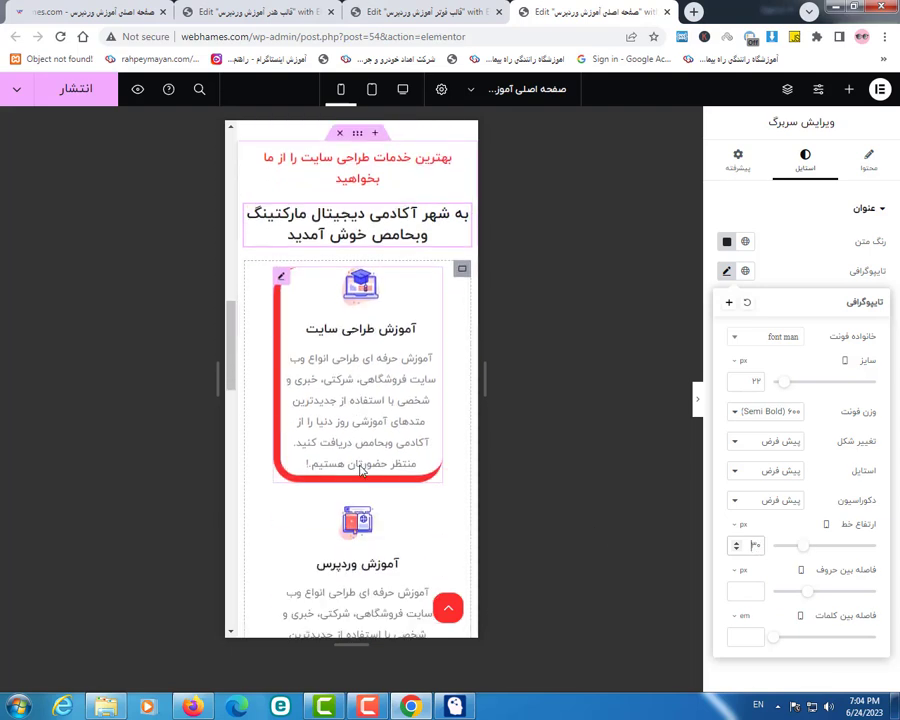
left_click(463, 273)
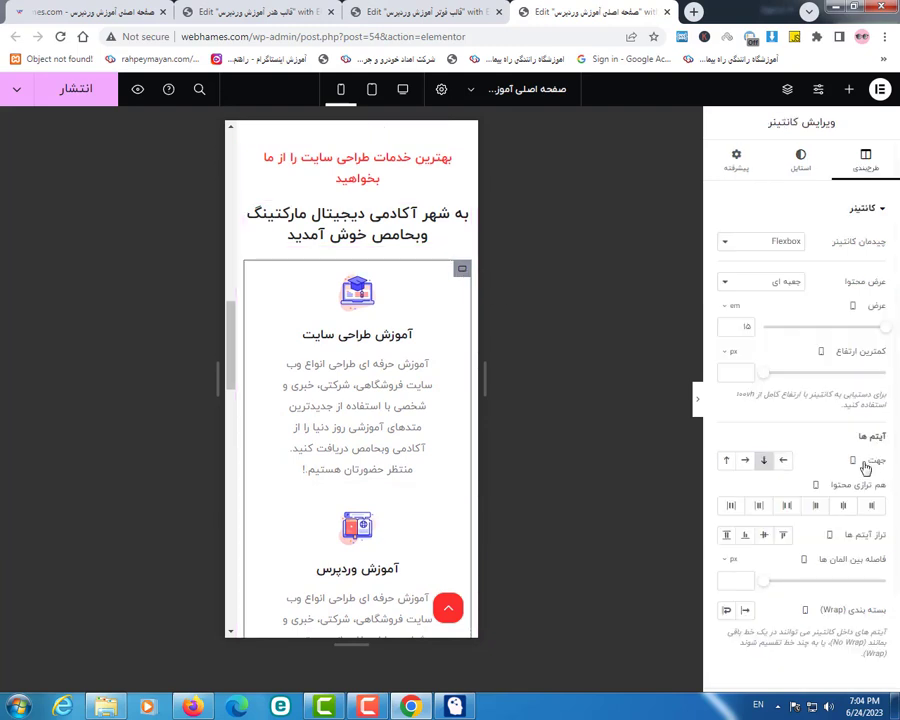
left_click(764, 461)
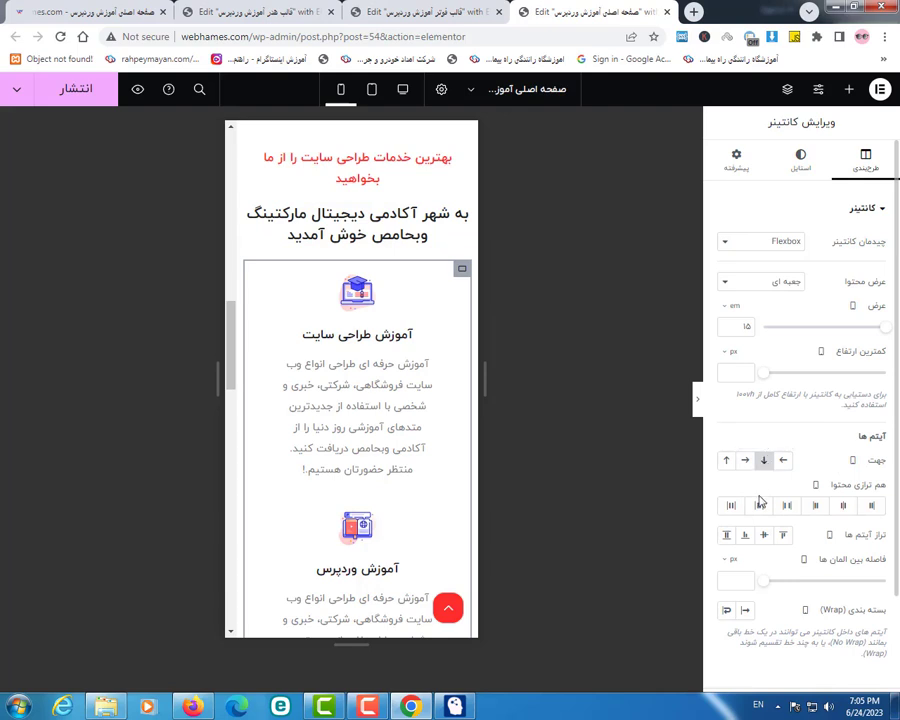
double_click(746, 326)
key("BackSpace")
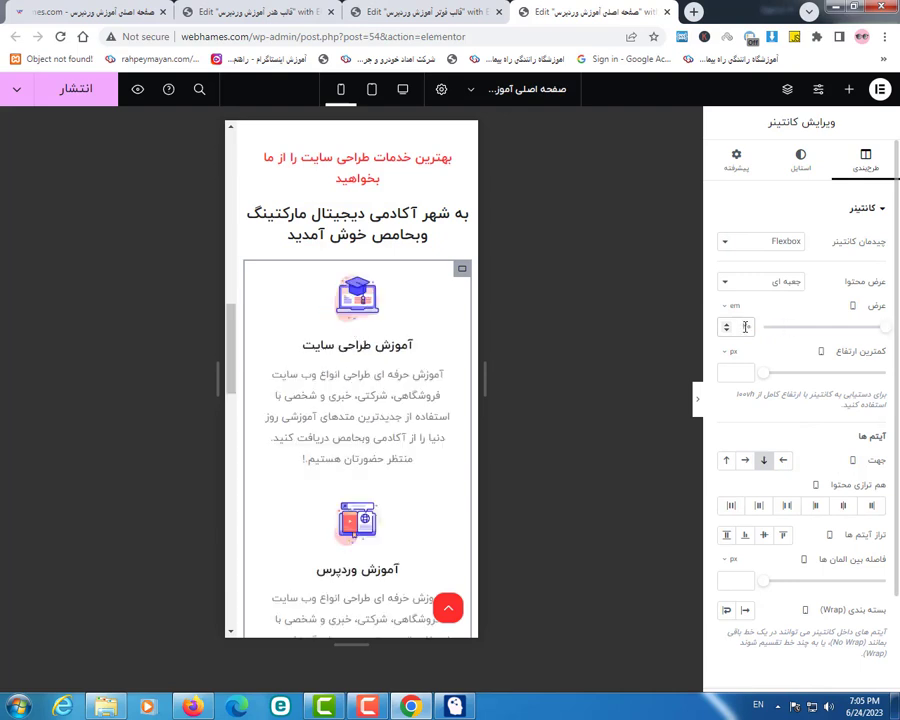
double_click(745, 327)
type("15")
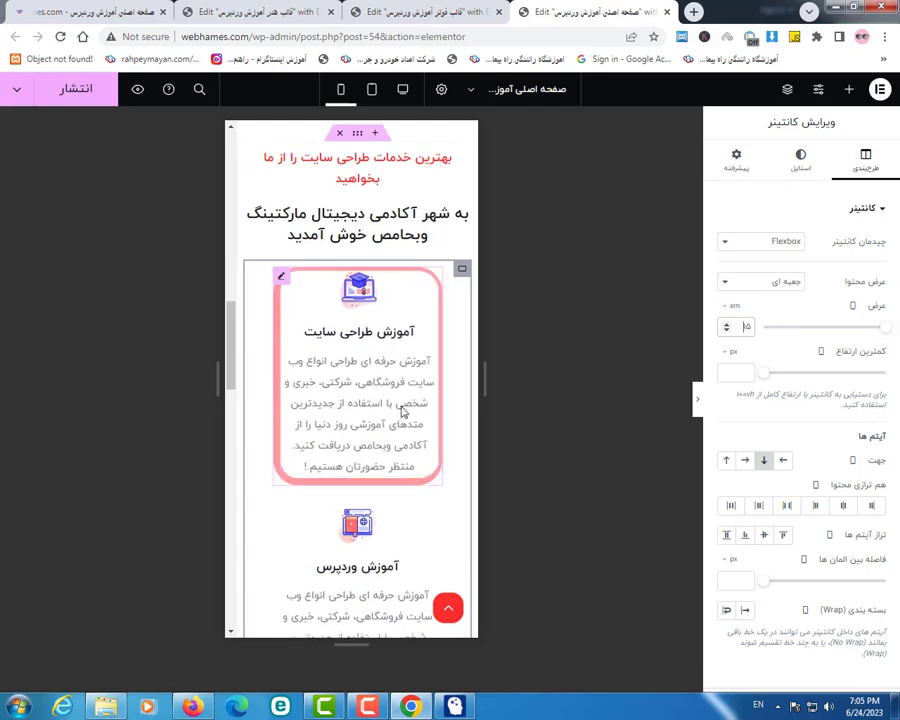
scroll(400, 380, "down", 1)
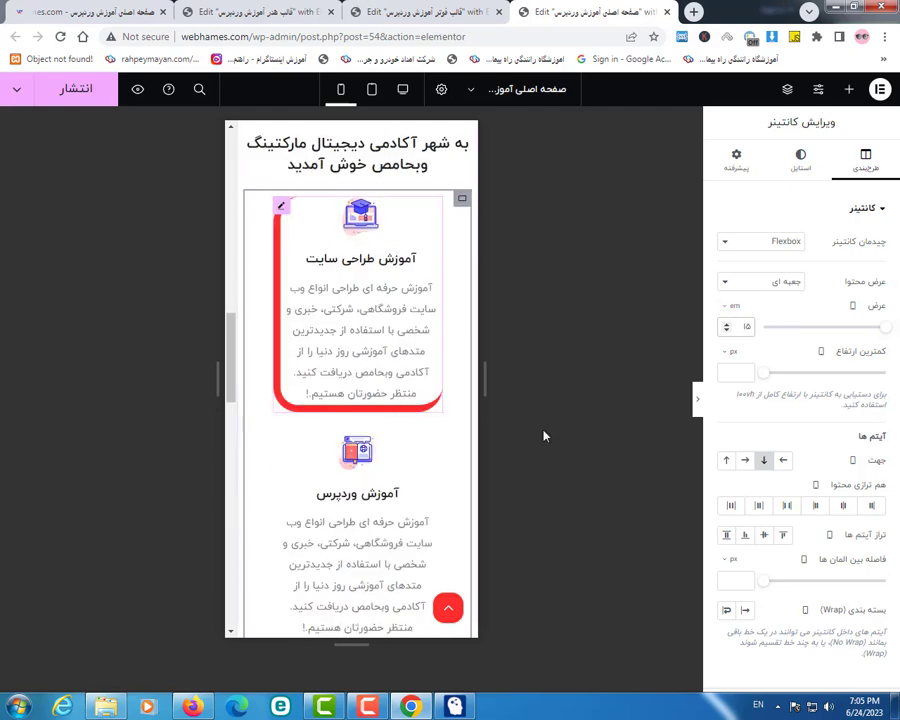
left_click(846, 509)
Step: Try image widths of 20% and 15% on the آموزش طراحی سایت box and restore it to 24%
left_click(281, 210)
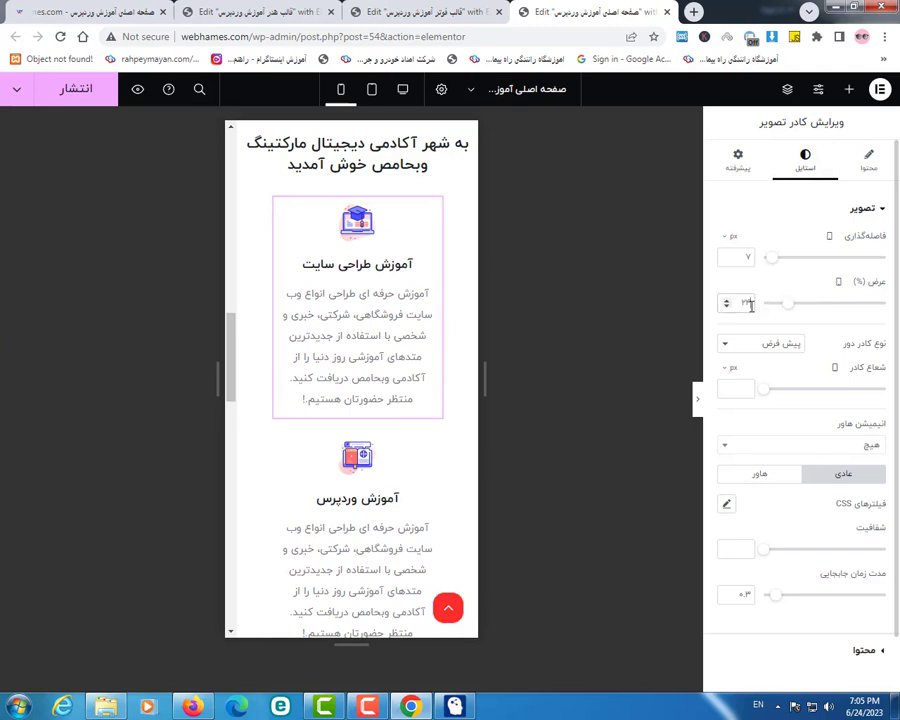
key("Down")
key("Down")
key("Down")
key("Down")
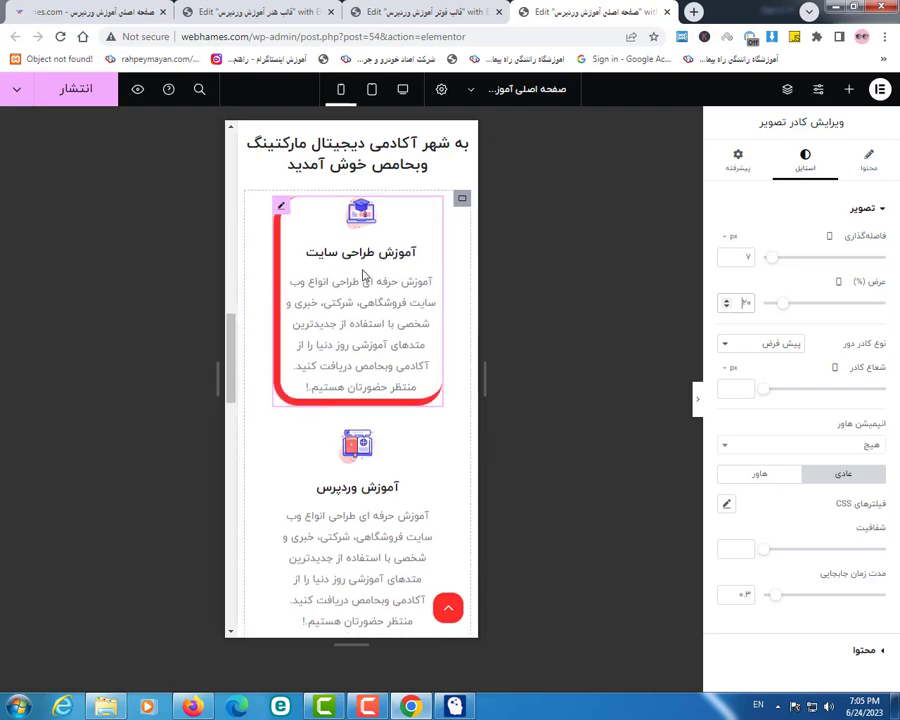
double_click(746, 302)
type("15")
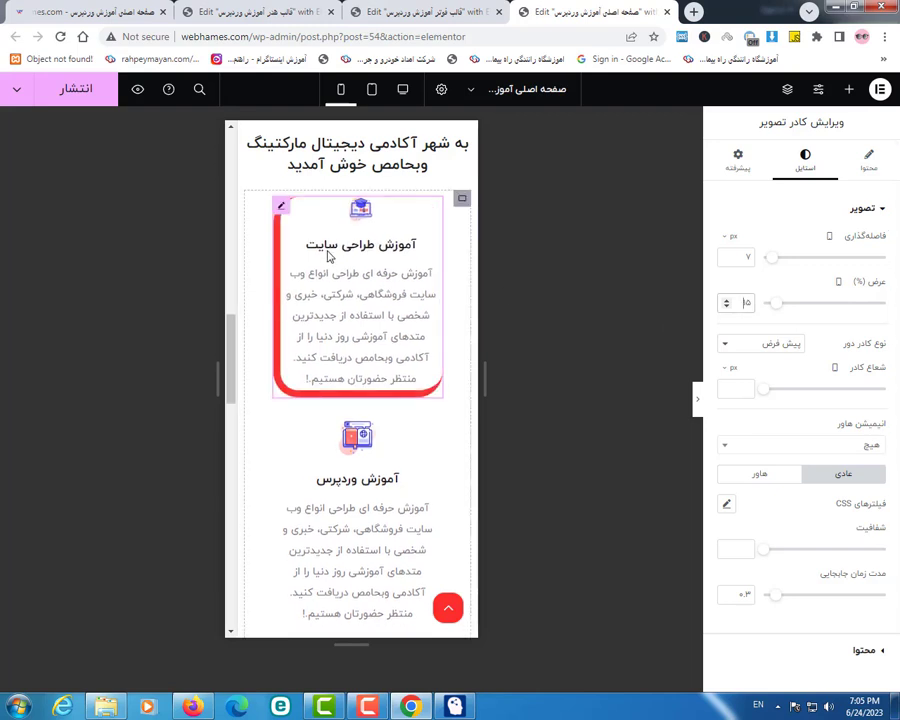
double_click(746, 301)
type("24")
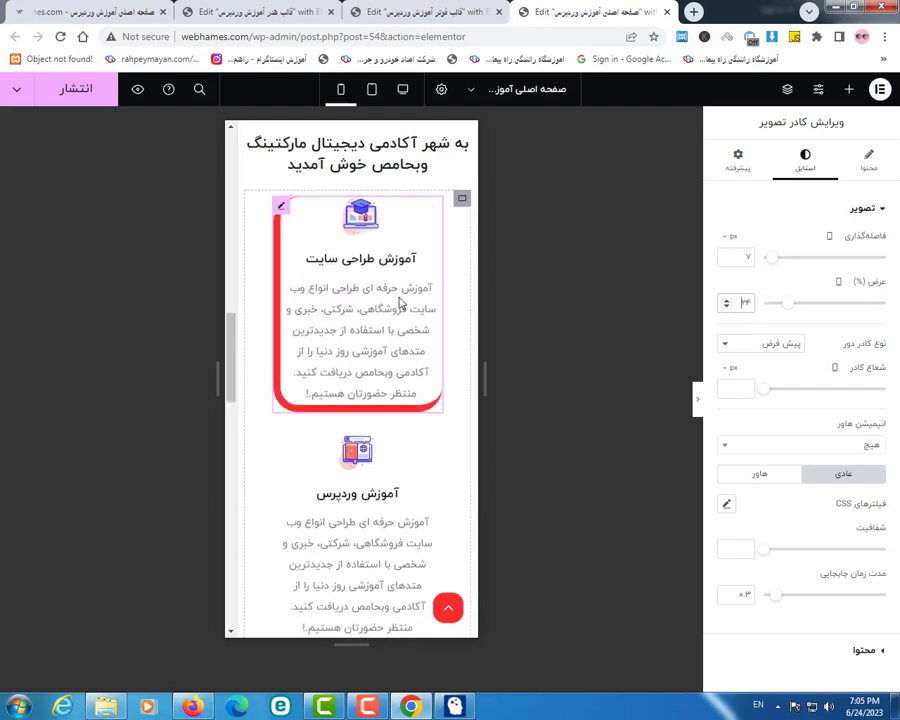
Step: Copy the آموزش طراحی سایت image box and paste its style onto the other three service boxes
right_click(283, 215)
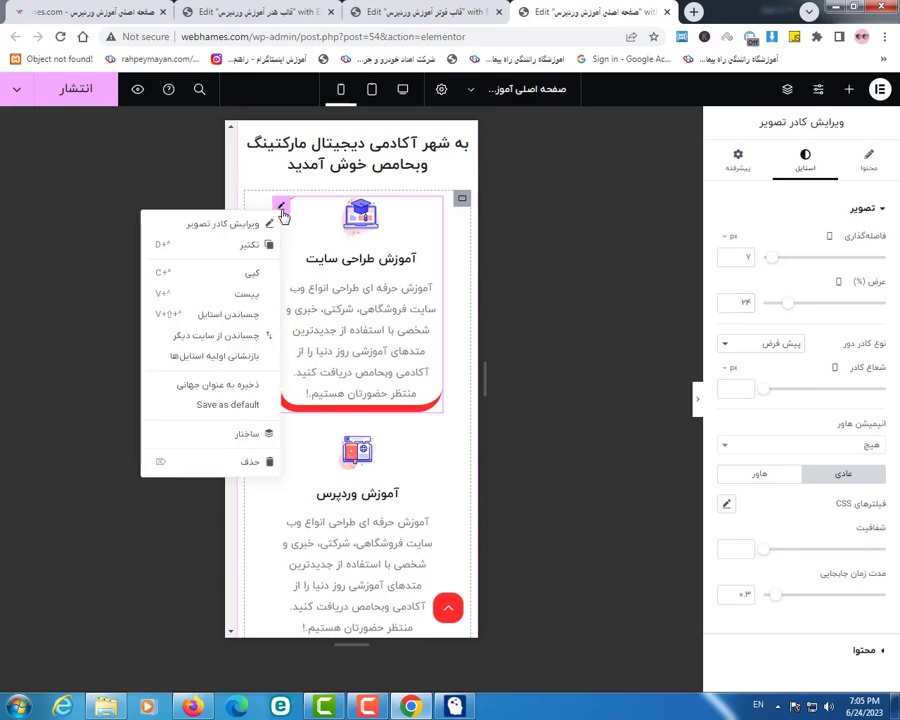
left_click(249, 277)
scroll(357, 377, "down", 3)
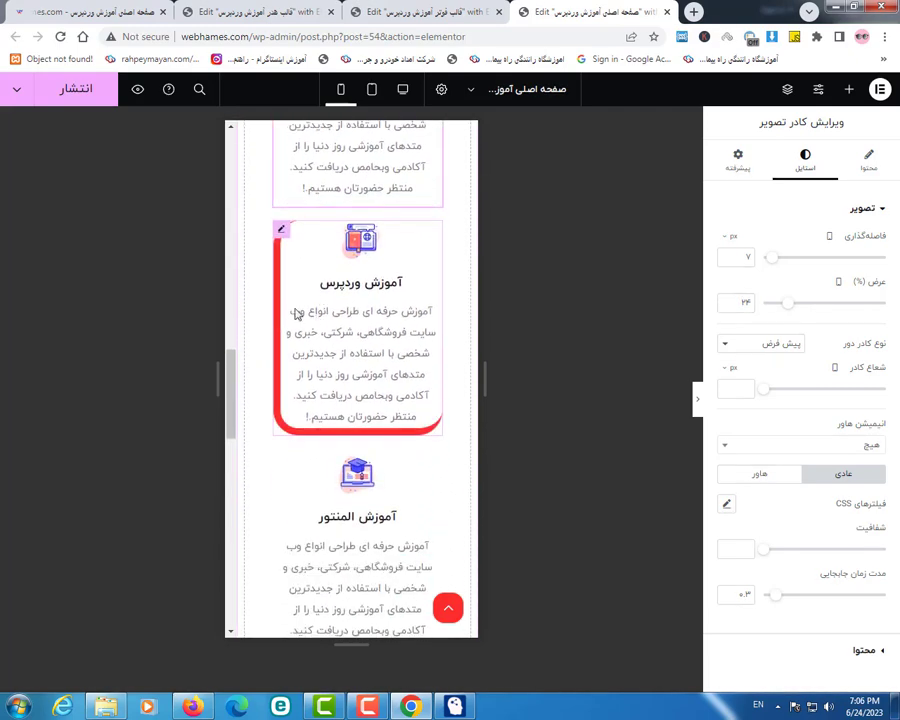
right_click(283, 232)
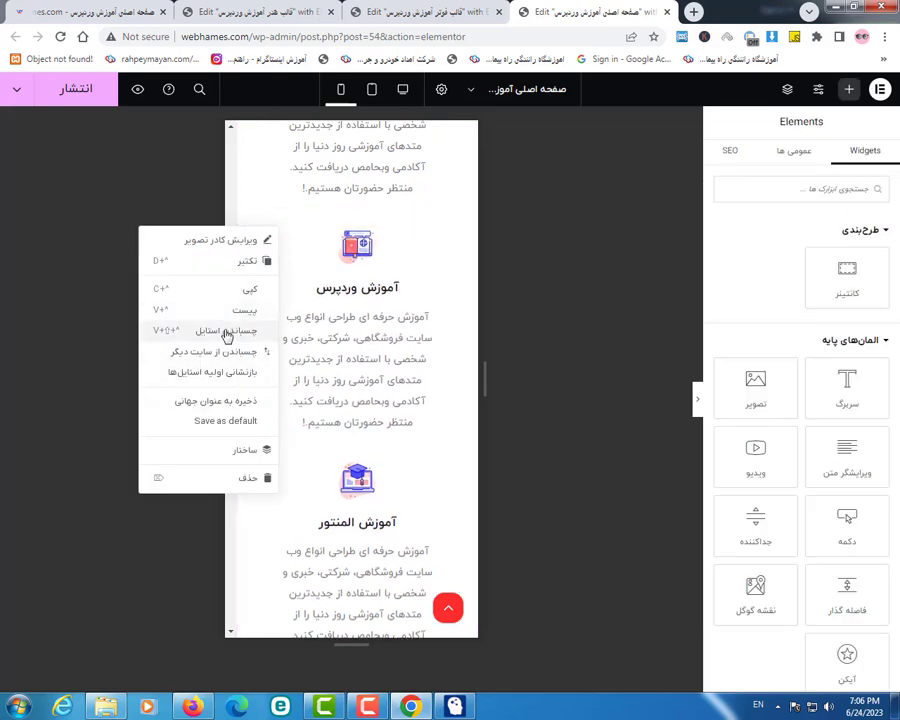
left_click(226, 335)
scroll(397, 440, "down", 2)
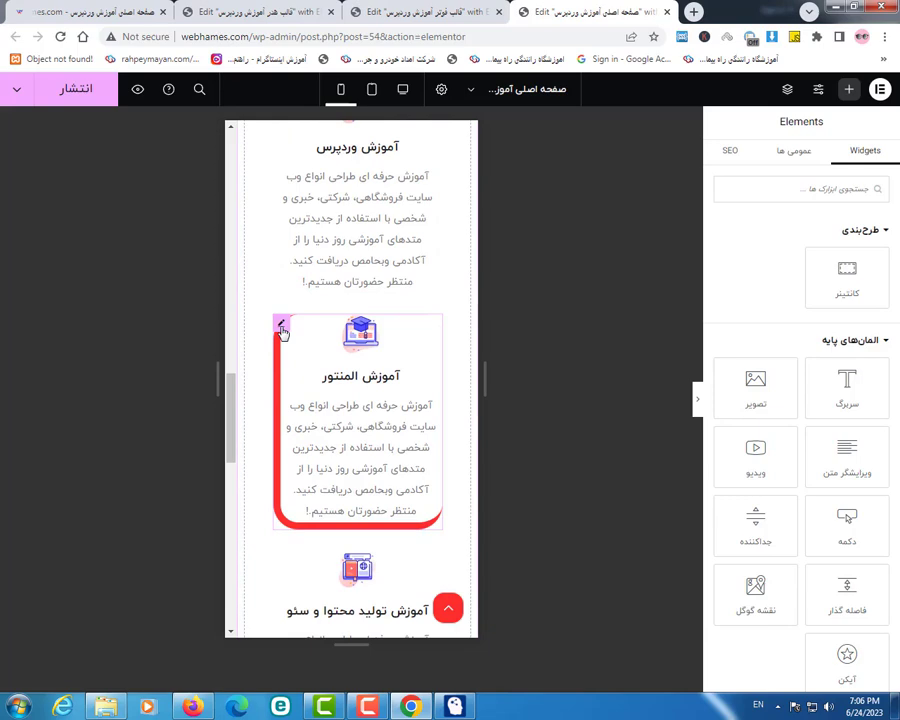
right_click(283, 332)
left_click(301, 432)
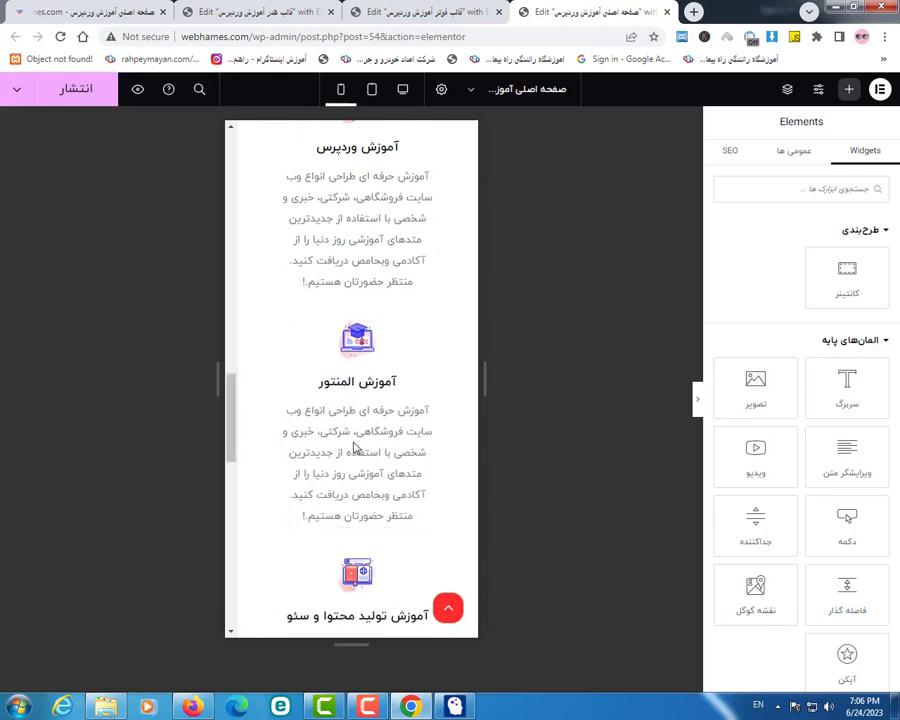
scroll(343, 447, "down", 2)
right_click(284, 349)
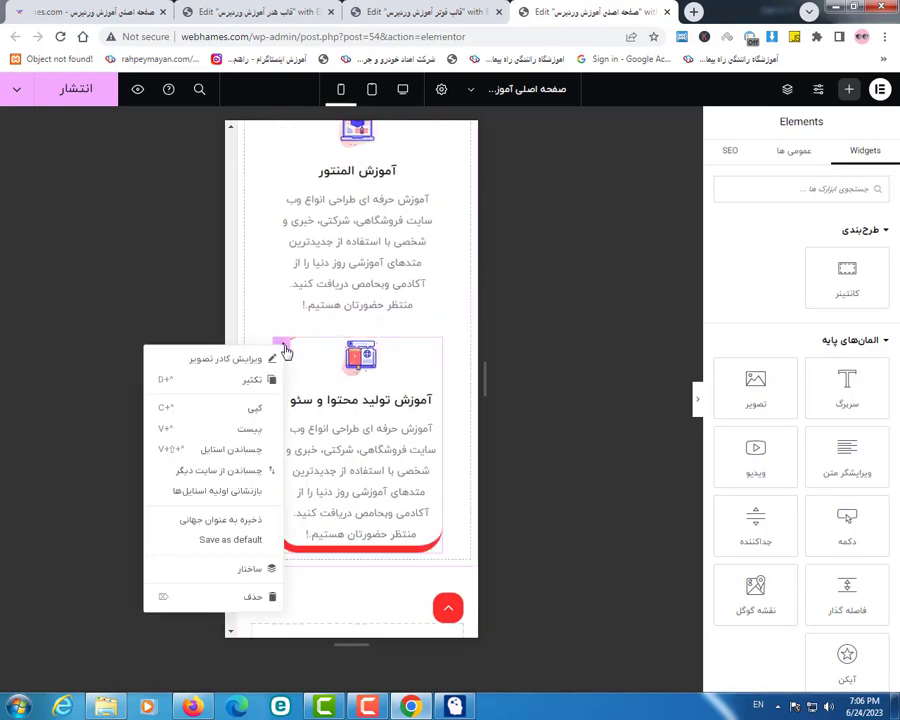
left_click(240, 450)
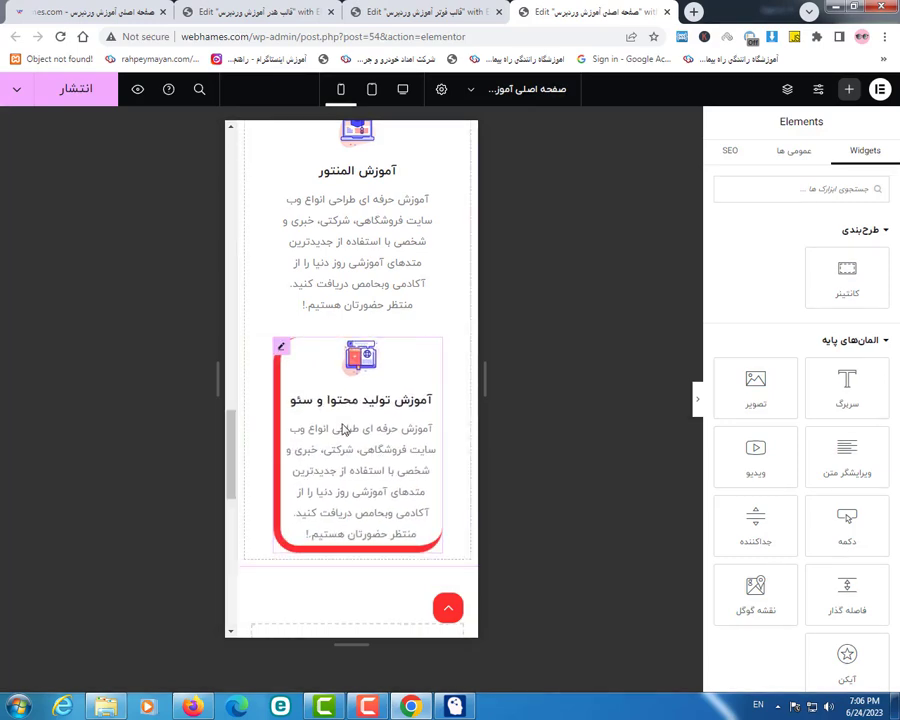
Step: Publish the mobile changes made to the home page
scroll(343, 430, "up", 4)
scroll(352, 311, "up", 2)
scroll(352, 311, "up", 3)
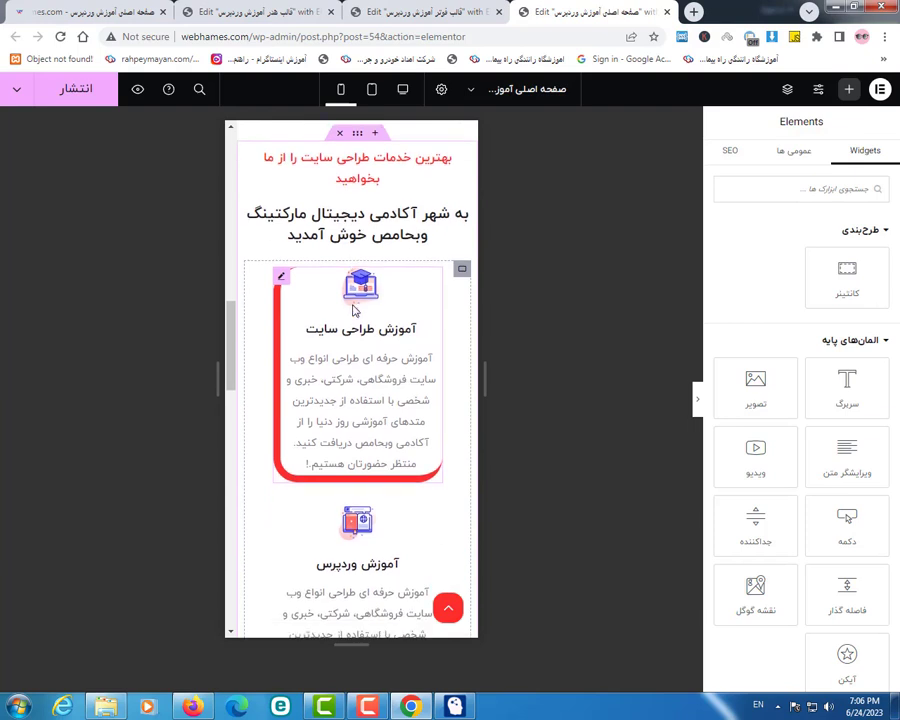
left_click(73, 90)
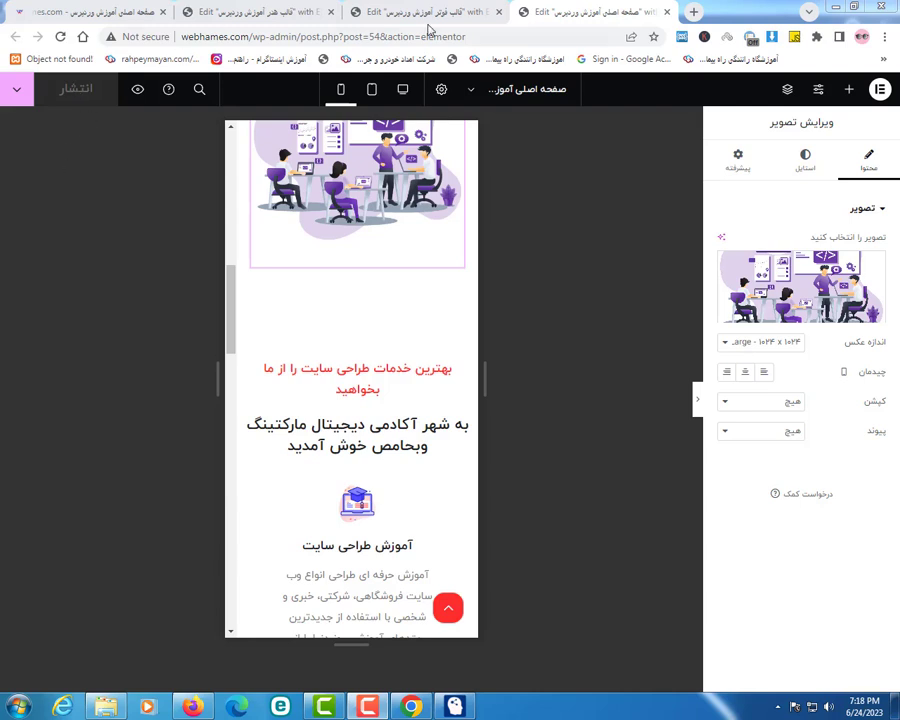
Step: Expand the z-index note in the miMind mind map to read it, and return to the Elementor editor in Chrome
left_click(455, 706)
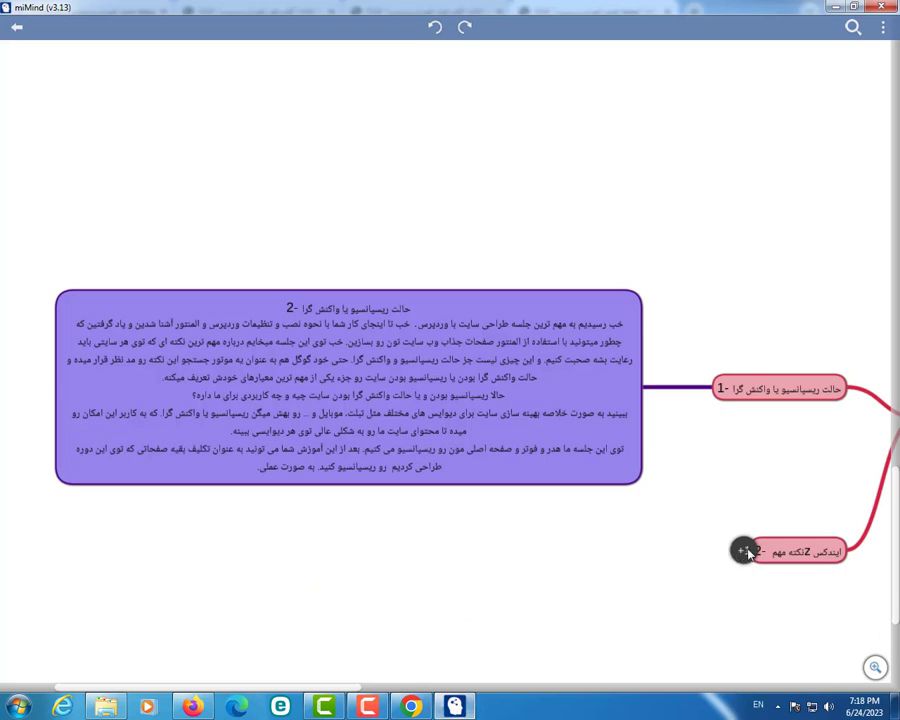
left_click(744, 551)
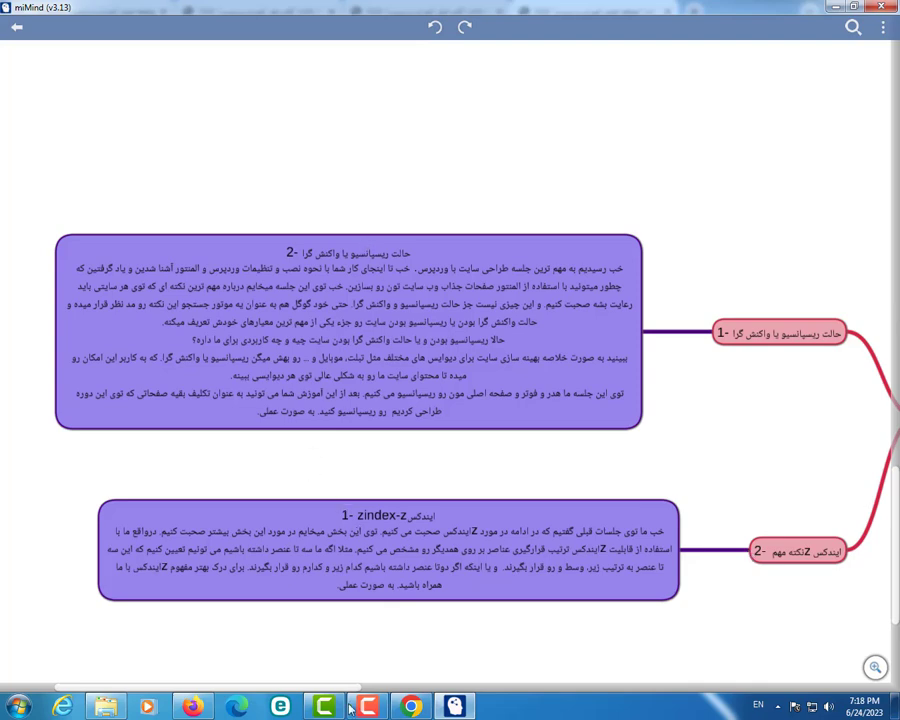
left_click(410, 707)
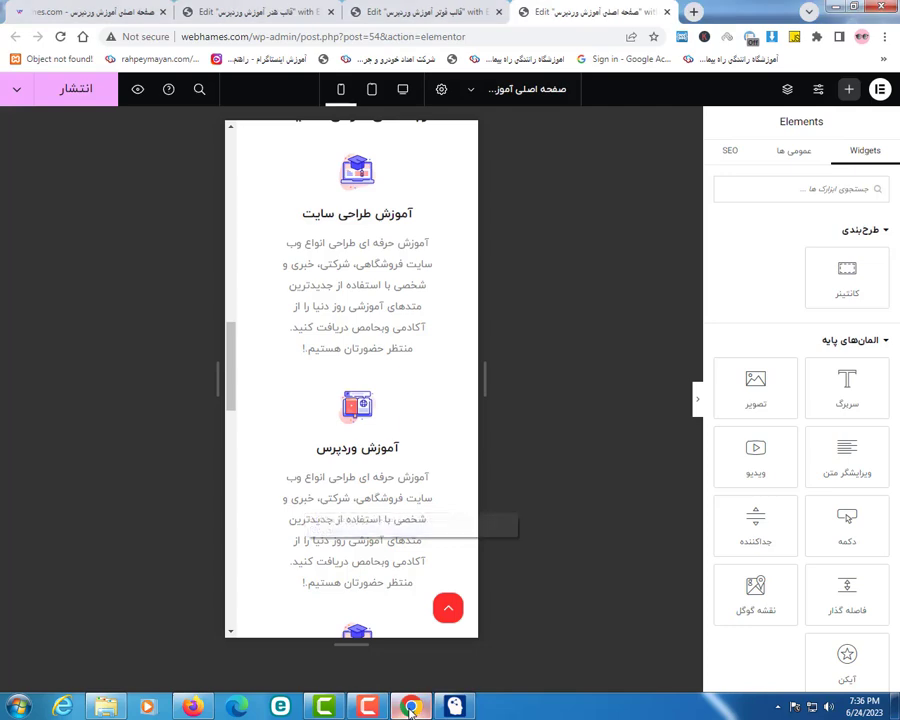
Step: In desktop view, add a new Flexbox container with horizontal row direction below the service boxes
left_click(403, 90)
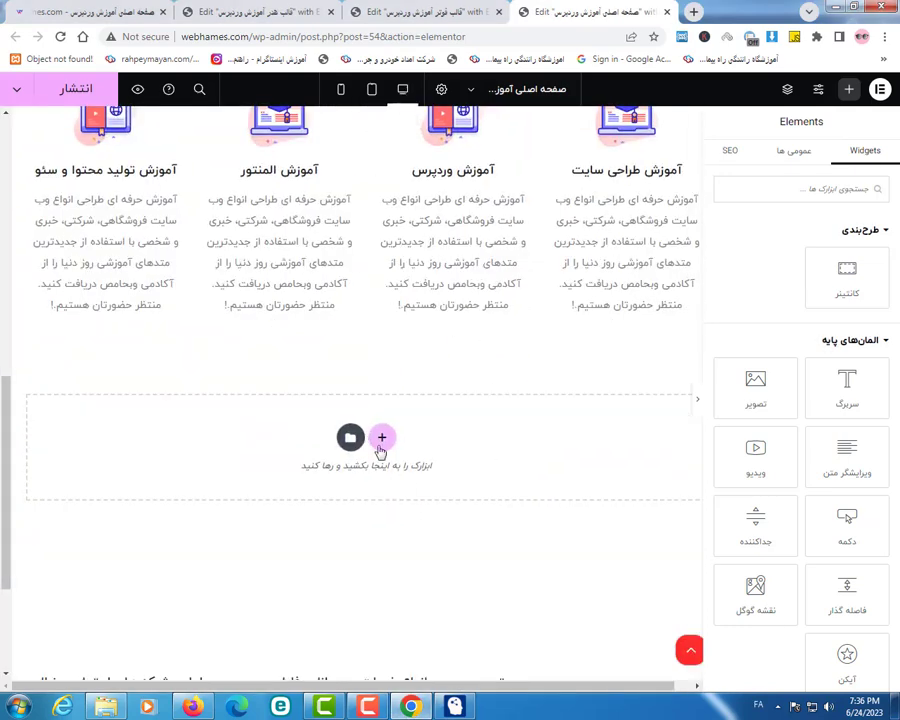
left_click(382, 434)
left_click(442, 487)
left_click(478, 469)
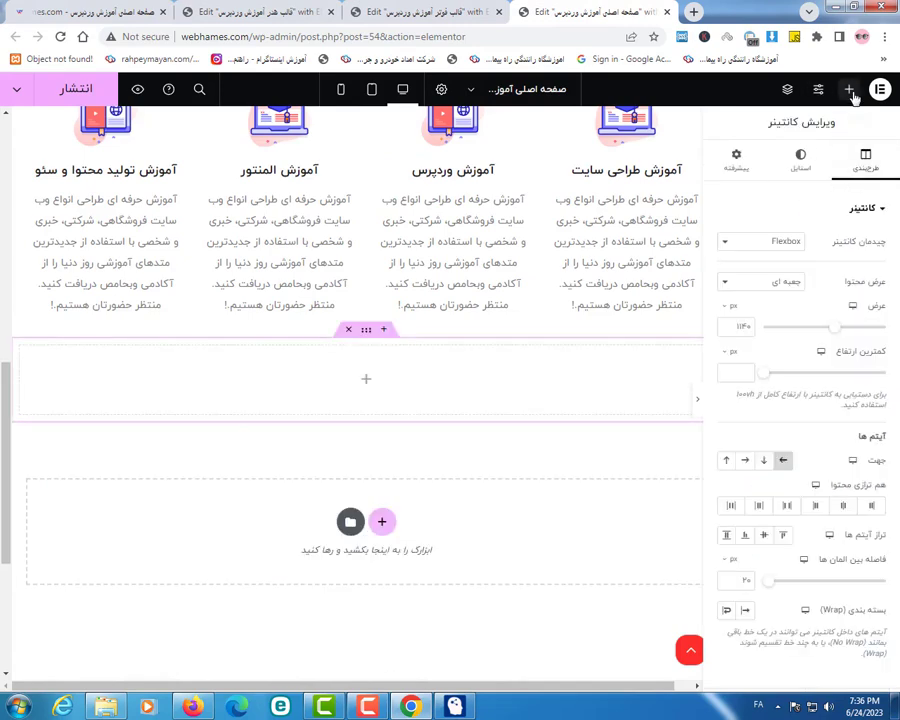
Step: Add an Image widget to the new container and set its maximum width to 30%
left_click(848, 89)
left_click_drag(762, 410, 528, 400)
left_click(803, 164)
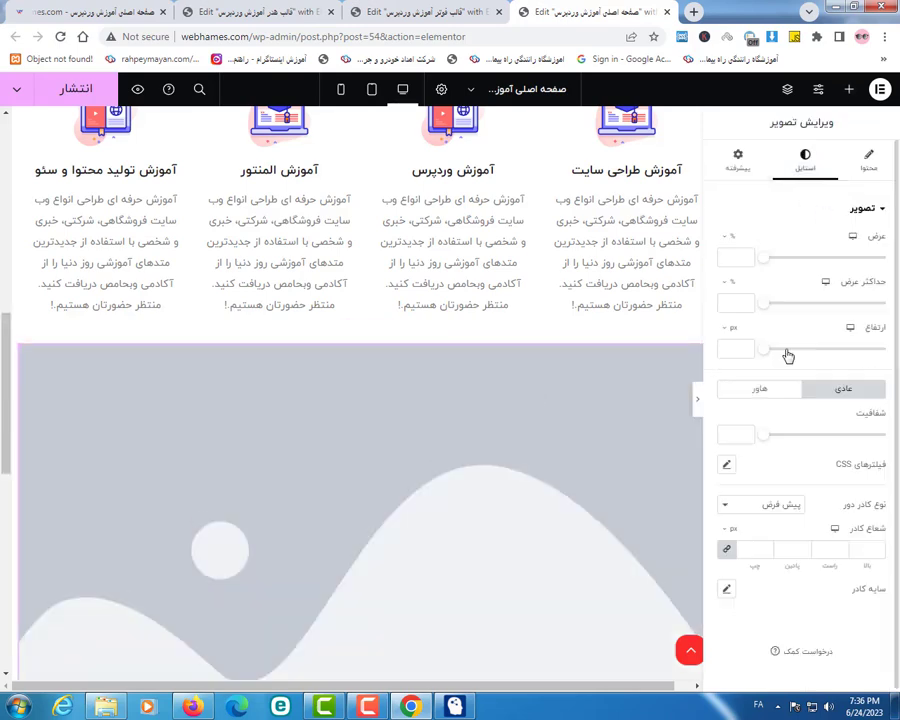
type("30")
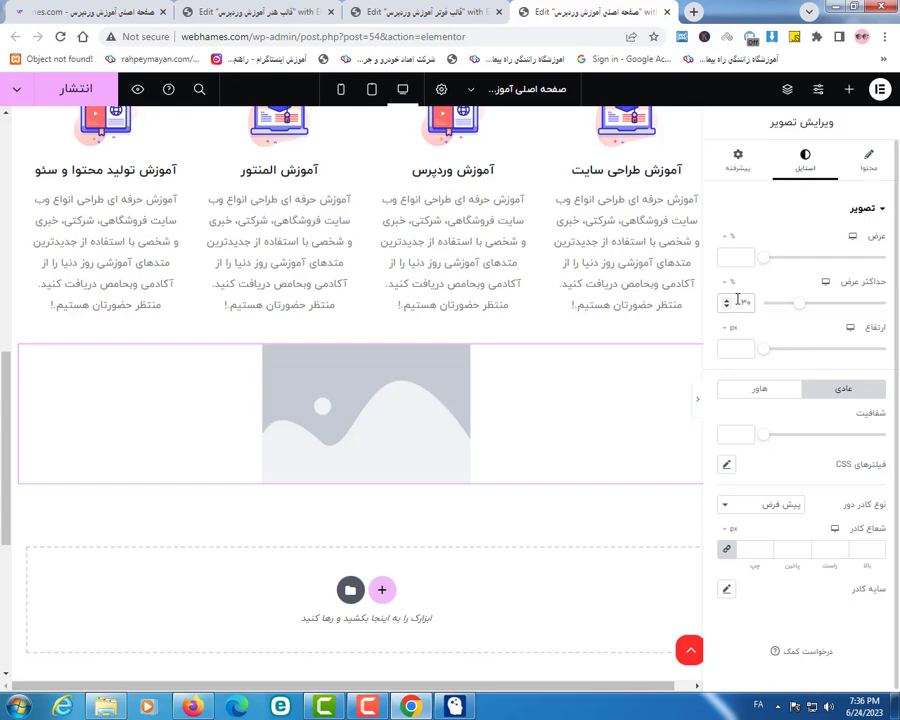
Step: Set the new image's width to inline (auto) and its position to absolute
left_click(737, 165)
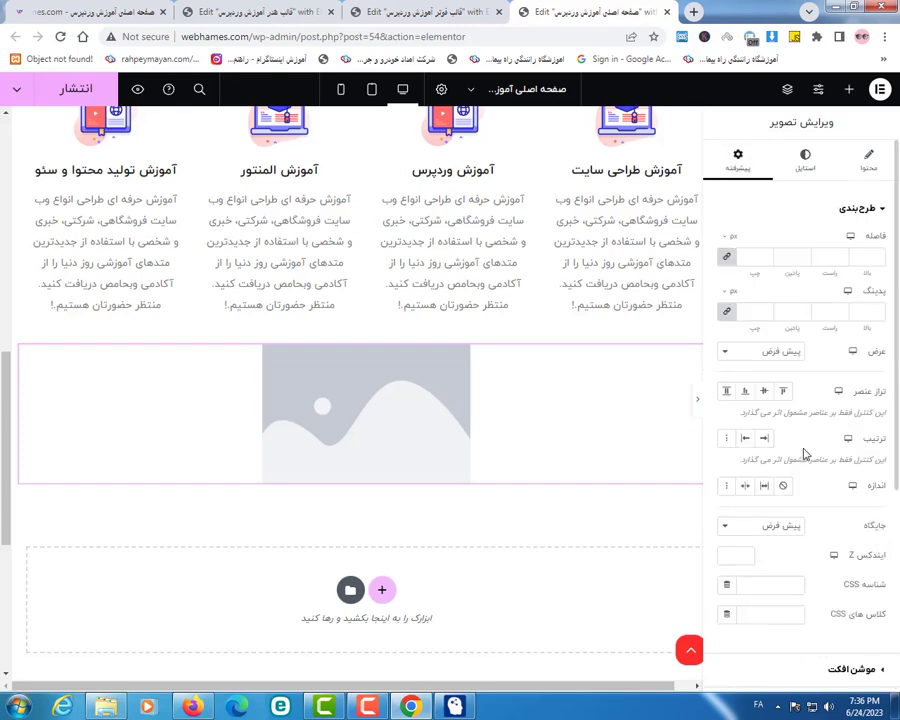
left_click(770, 351)
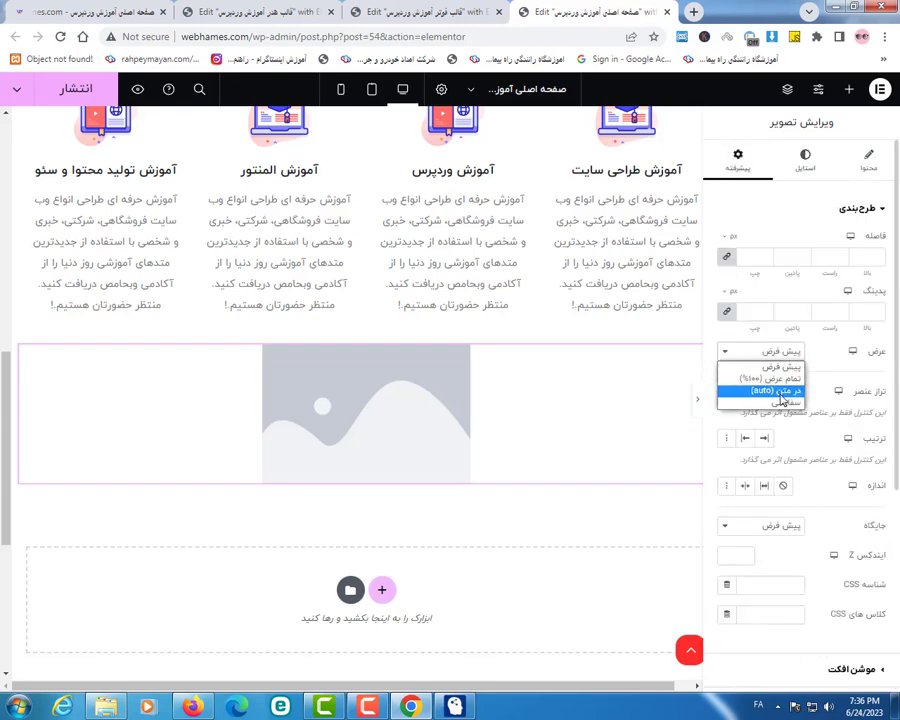
left_click(782, 393)
left_click(780, 527)
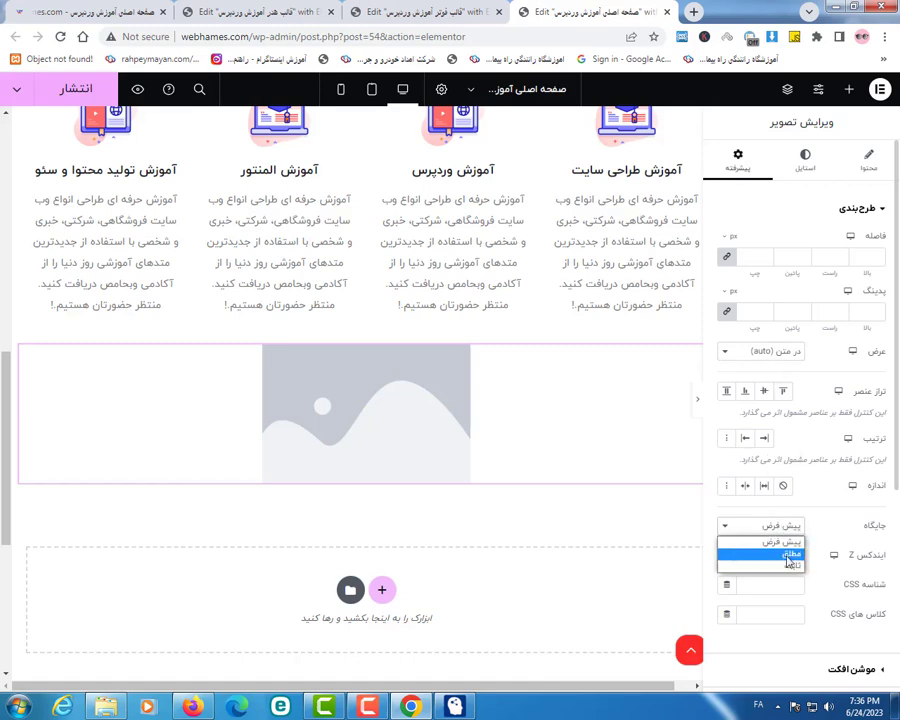
left_click(788, 555)
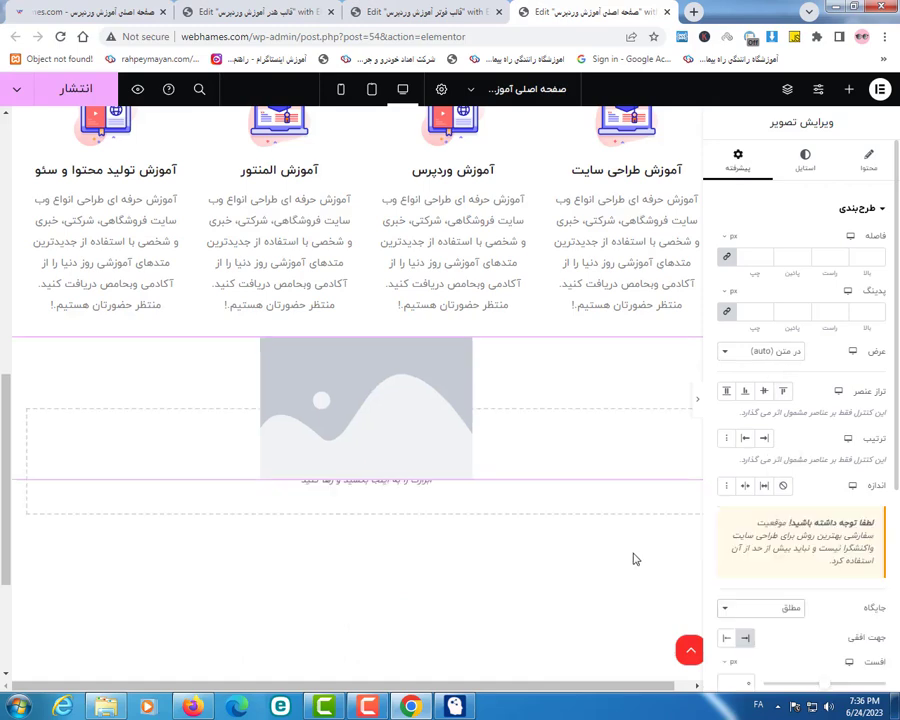
Step: Duplicate the image and offset the copy 230 px horizontally and 92 px vertically so it overlaps the original
right_click(315, 381)
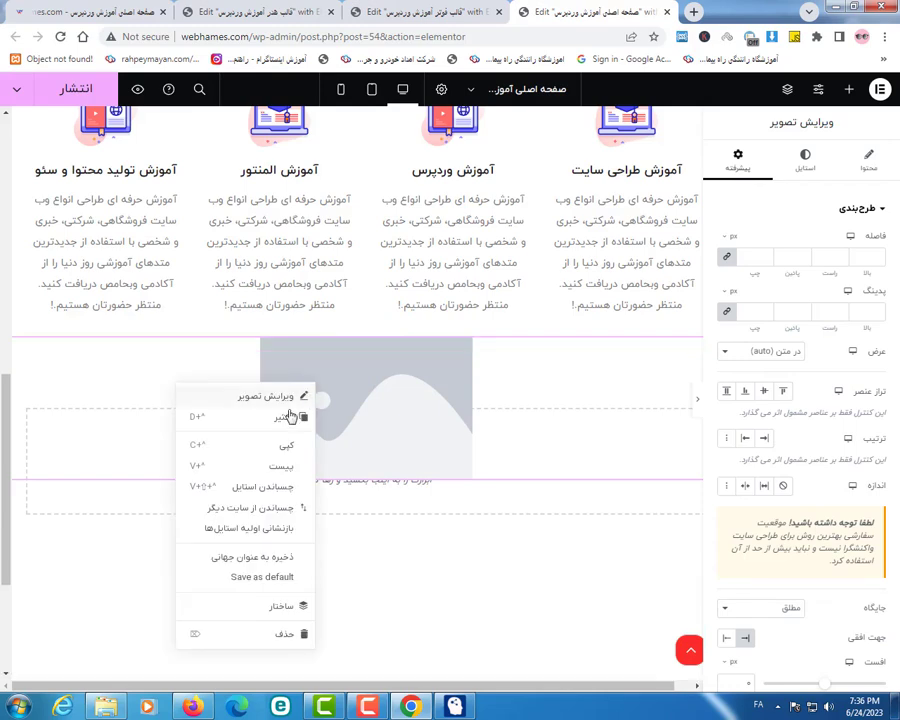
left_click(428, 436)
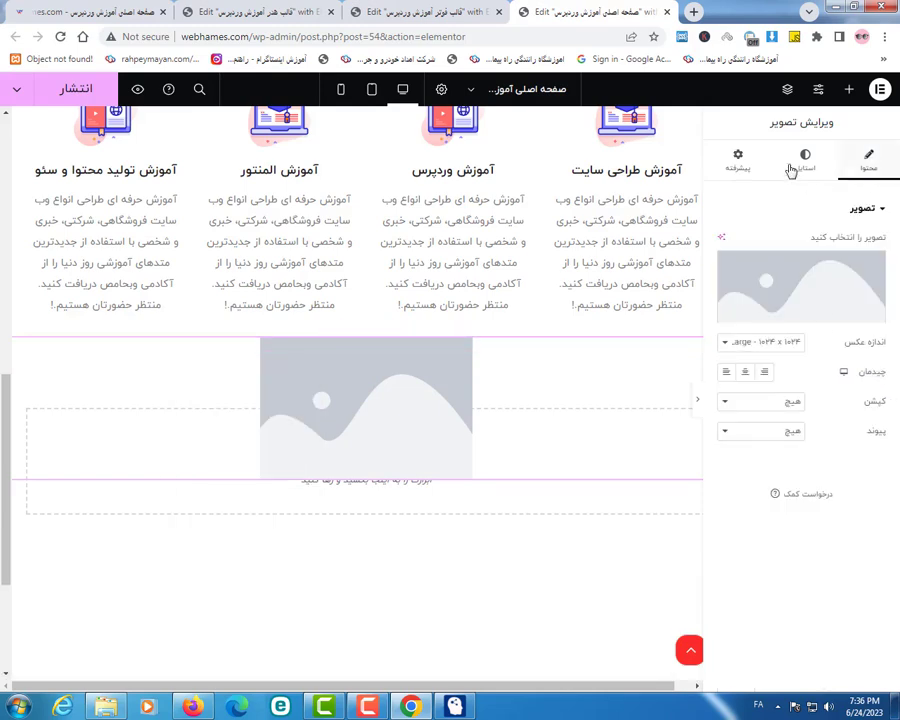
left_click(736, 168)
scroll(840, 546, "down", 5)
left_click_drag(826, 474, 844, 483)
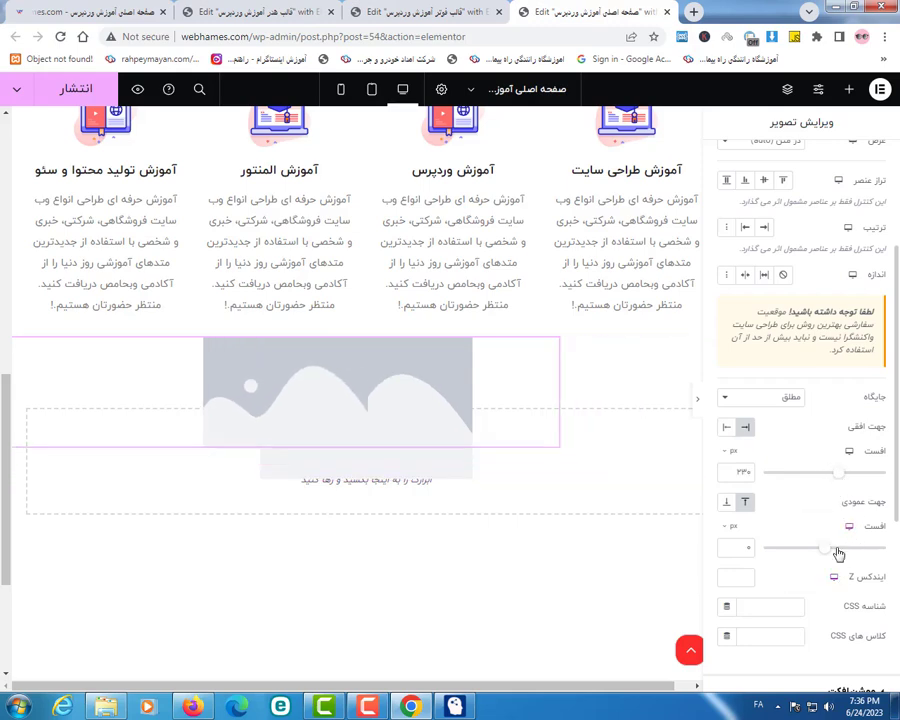
left_click_drag(811, 557, 831, 557)
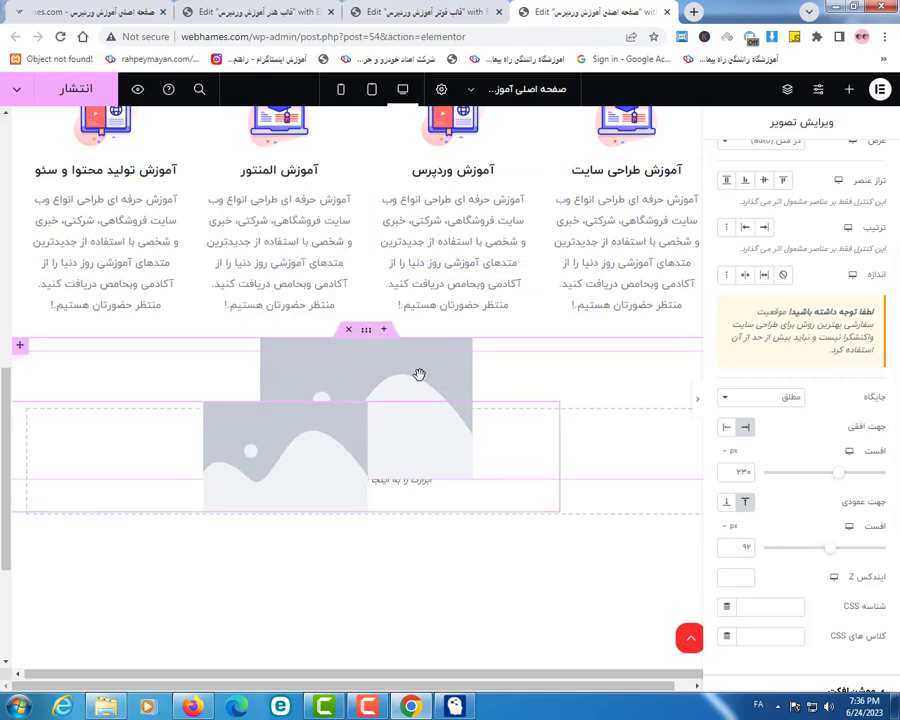
Step: Replace the original image's placeholder with the media library photo of the brunette woman in the light coat
scroll(800, 300, "up", 4)
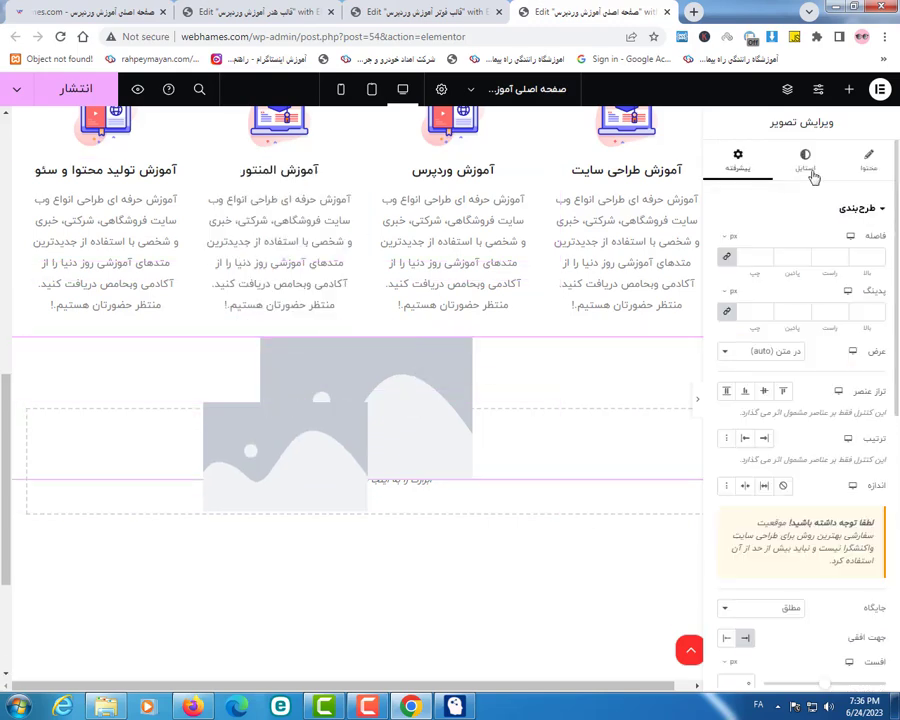
left_click(869, 165)
left_click(800, 286)
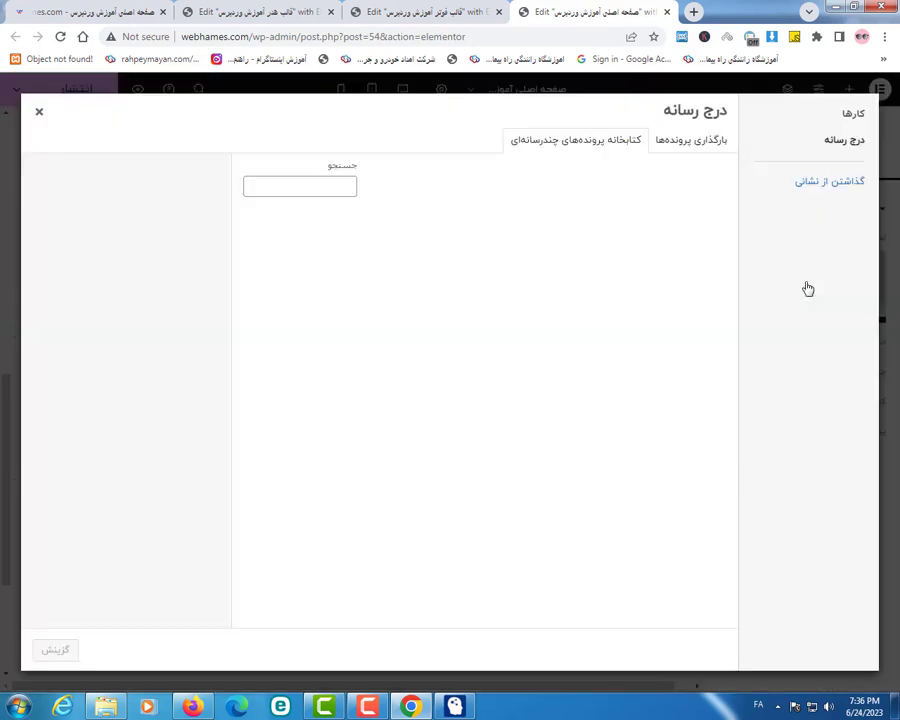
left_click(602, 141)
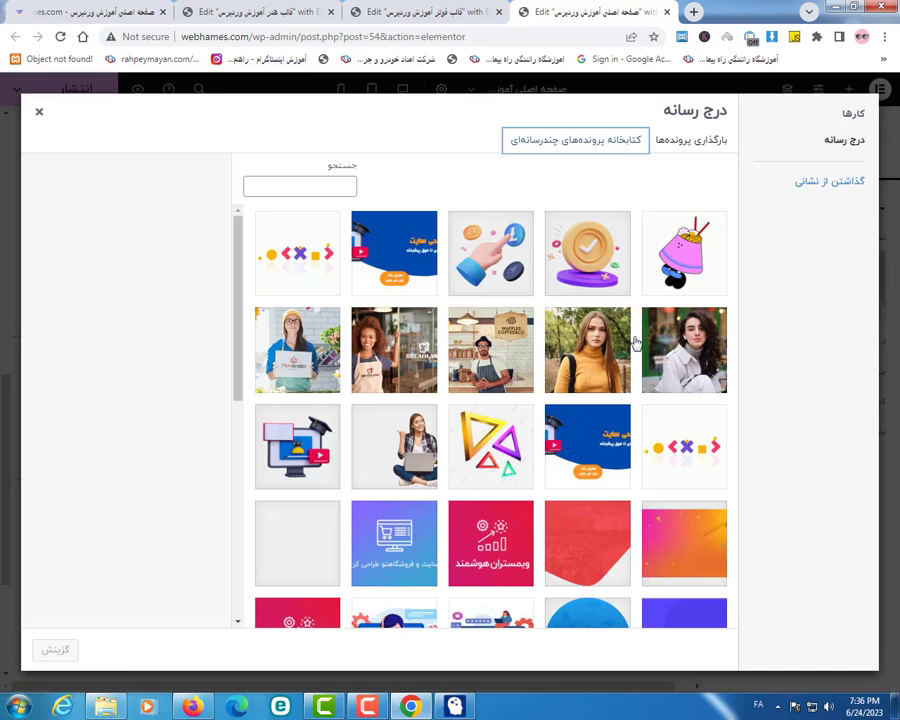
left_click(684, 350)
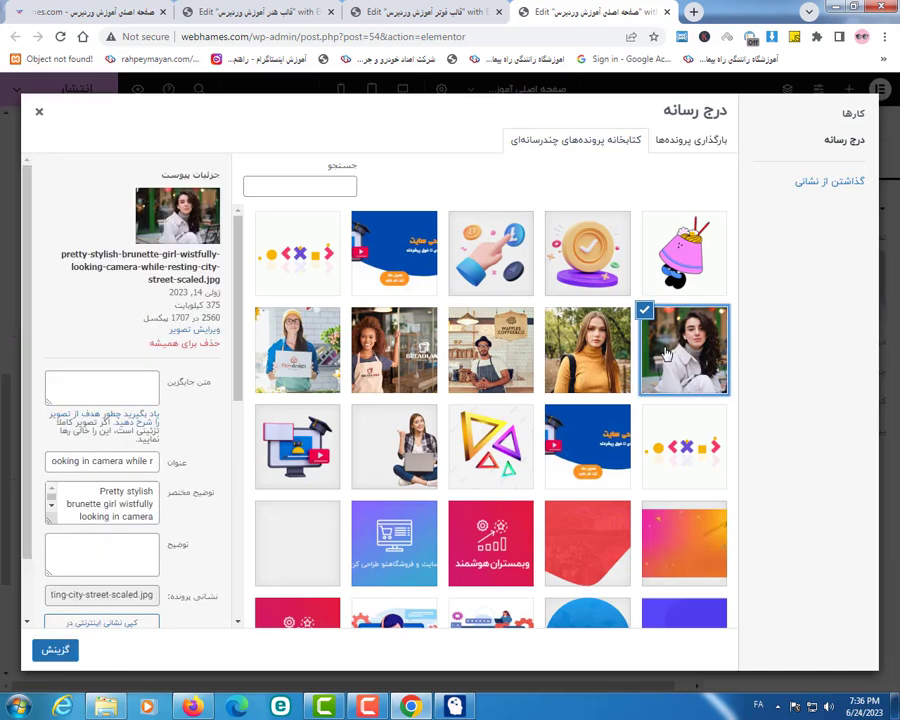
left_click(55, 650)
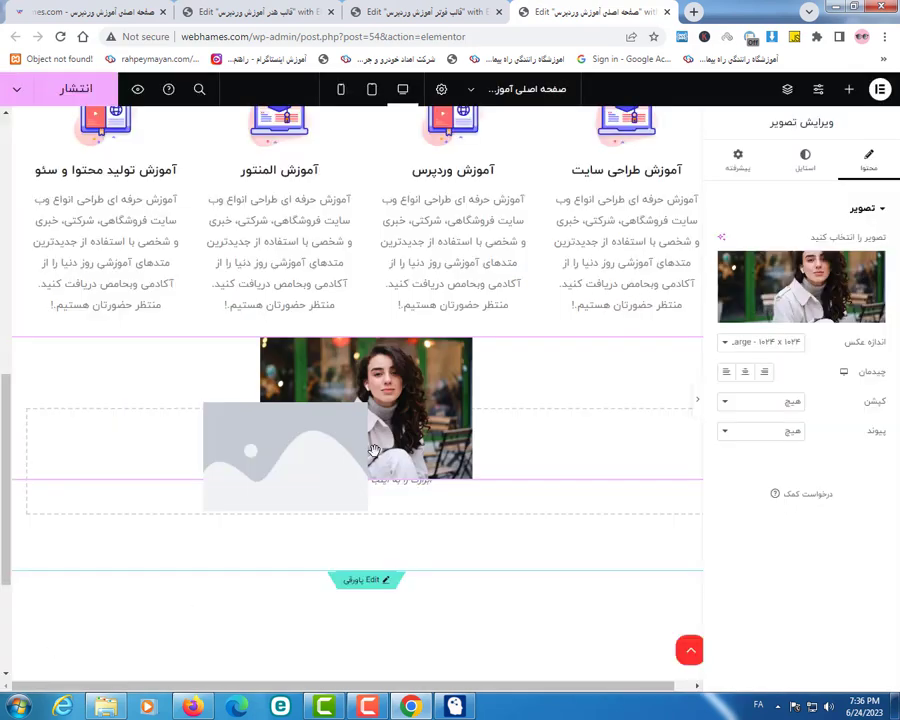
Step: Replace the duplicated image's placeholder with the media library photo of the woman in the orange sweater
left_click(319, 426)
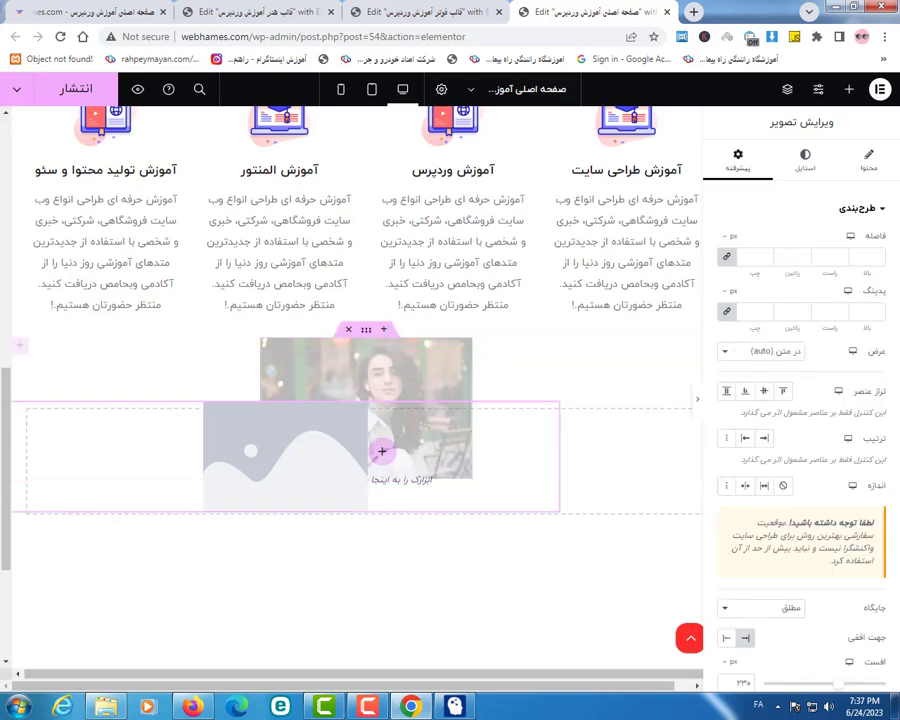
left_click(866, 162)
left_click(793, 295)
left_click(629, 147)
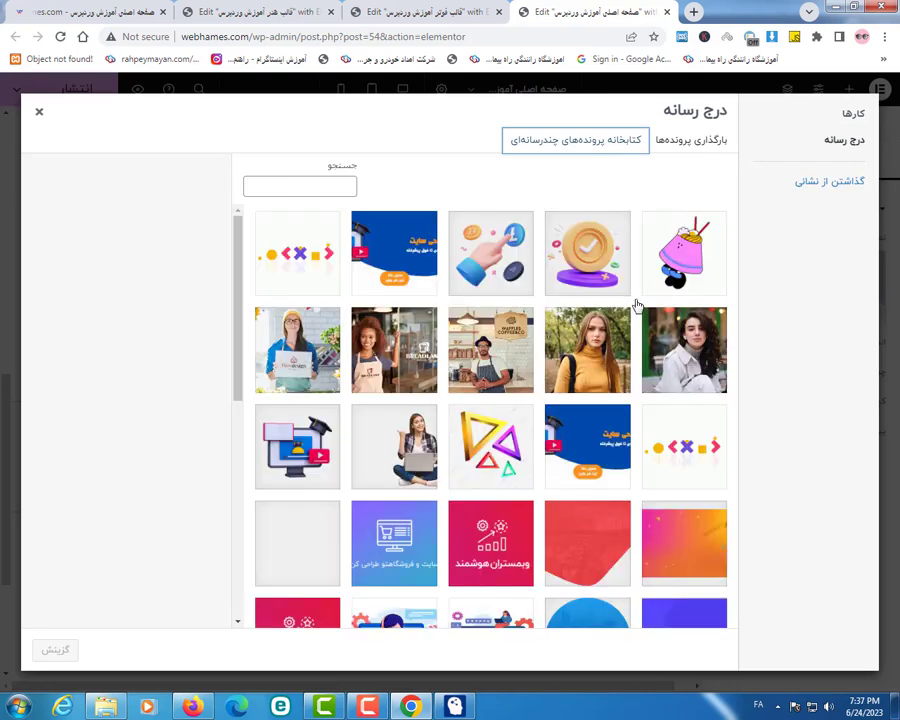
left_click(607, 370)
left_click(55, 650)
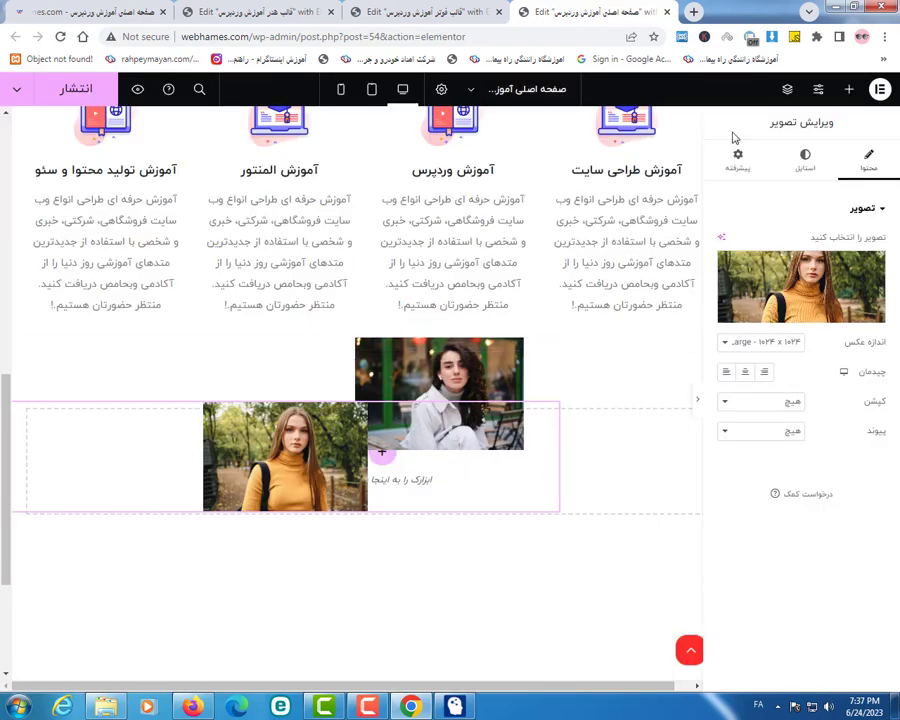
Step: Set the orange-sweater image's horizontal offset to 81 px so it overlaps the brunette photo
left_click(741, 167)
scroll(790, 560, "down", 5)
left_click_drag(838, 475, 828, 478)
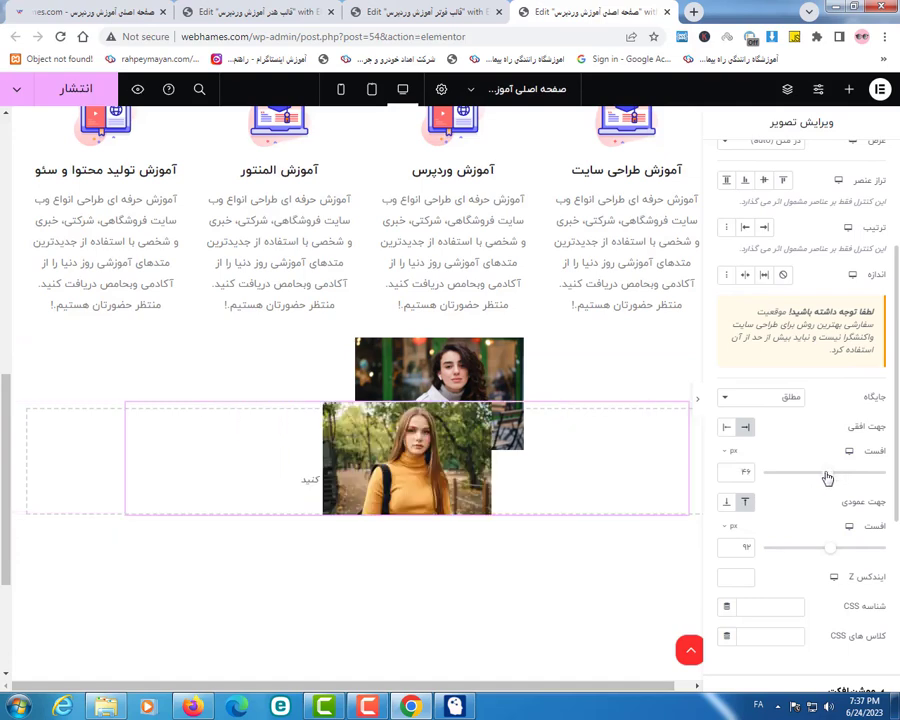
left_click_drag(827, 478, 829, 478)
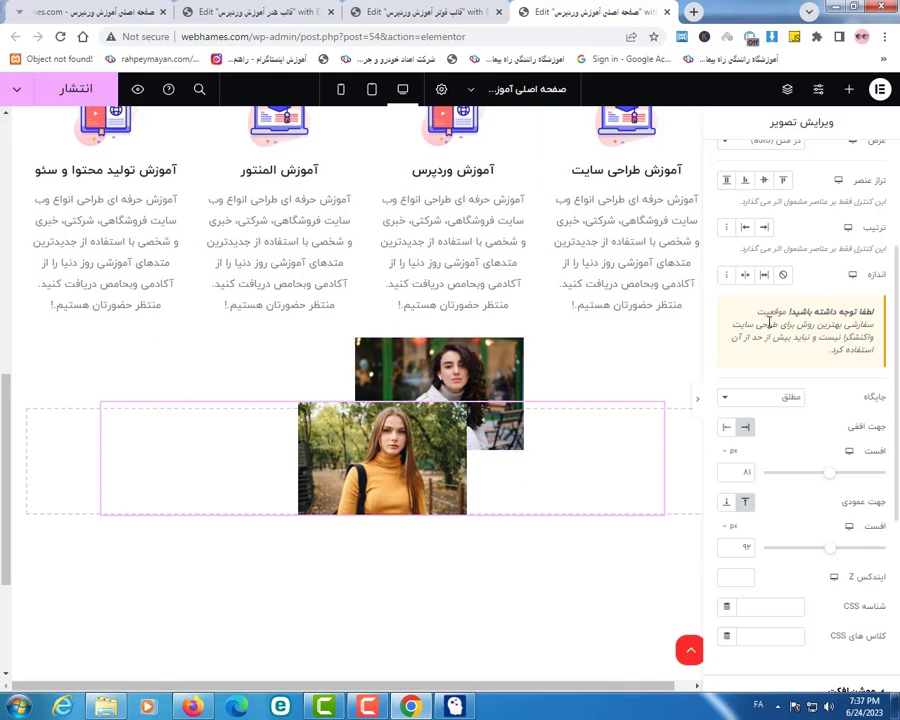
scroll(769, 325, "up", 3)
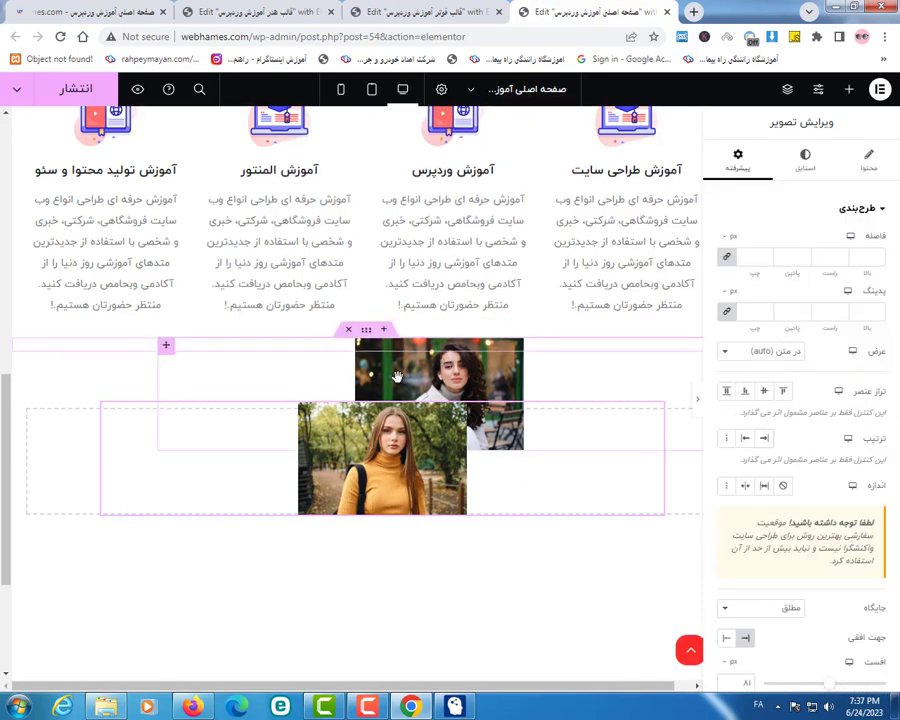
Step: Try a z-index of 1 on the brunette photo to bring it forward, and finish with its z-index at 0
left_click(397, 377)
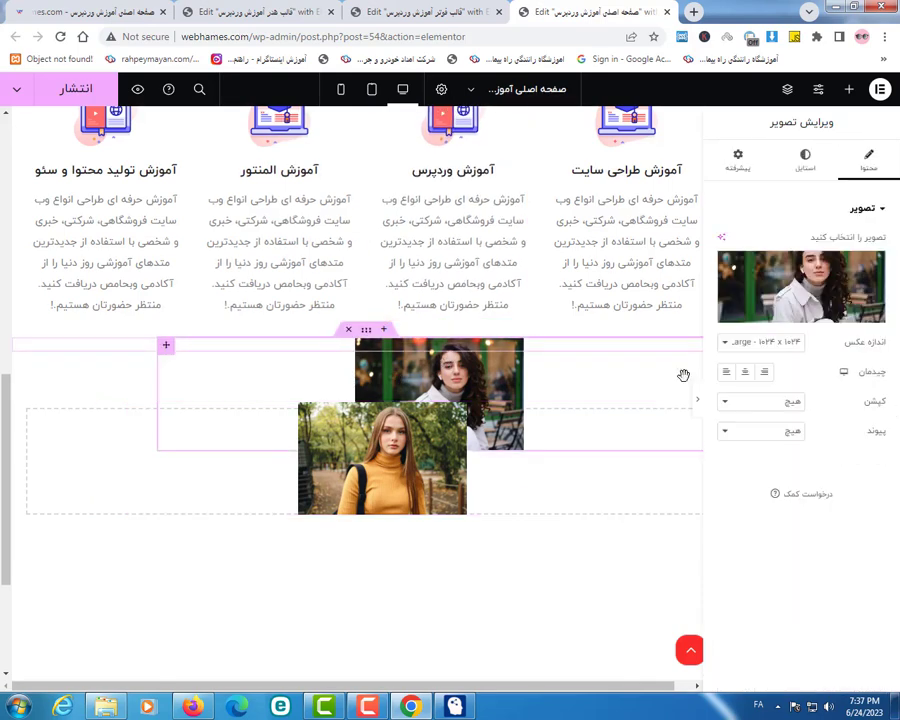
left_click(737, 160)
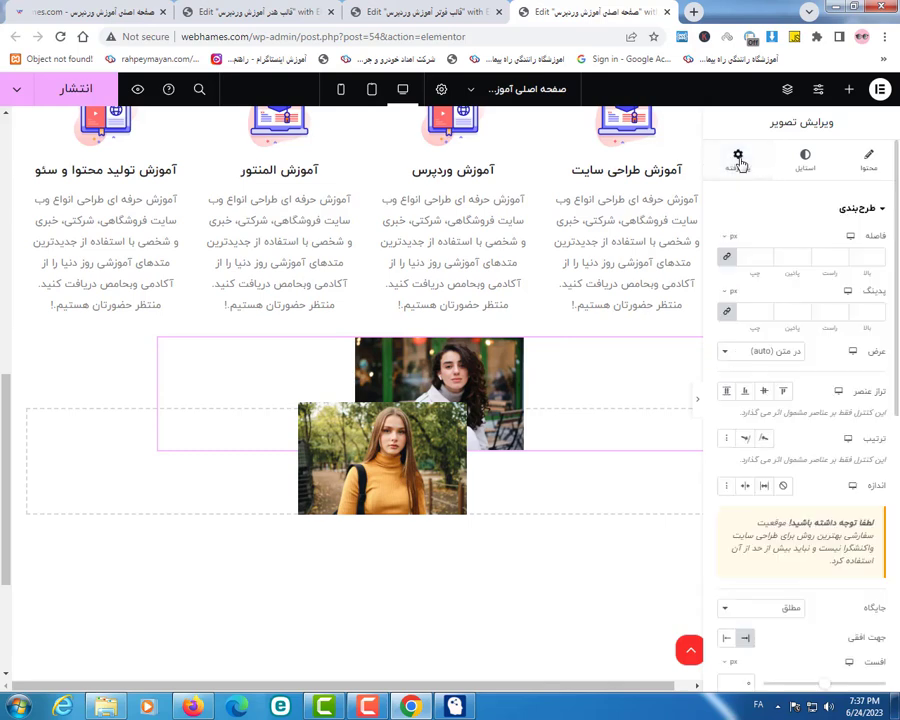
scroll(843, 535, "down", 5)
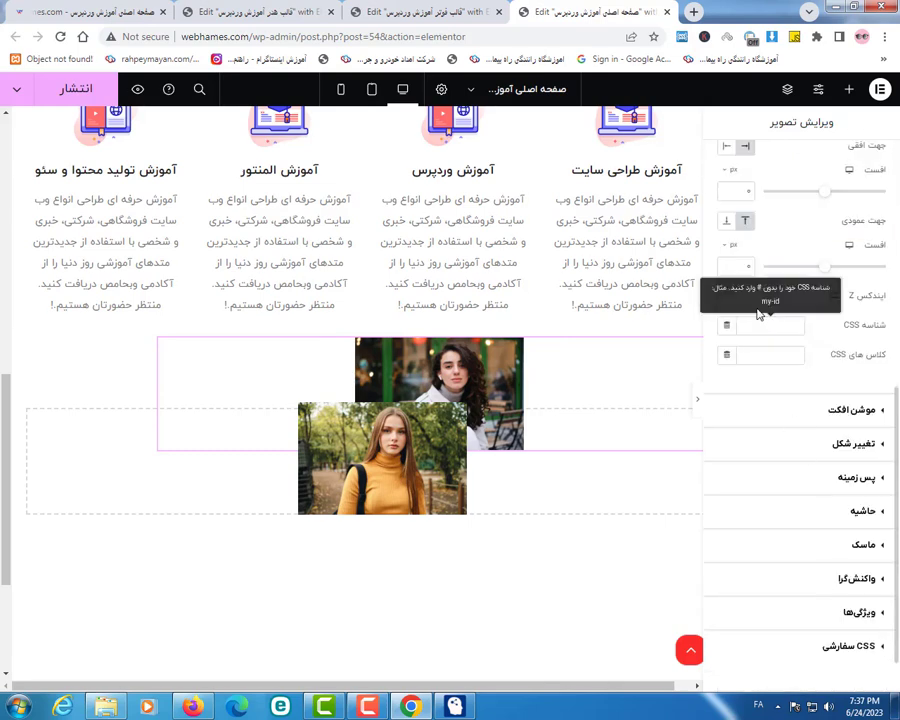
type("1")
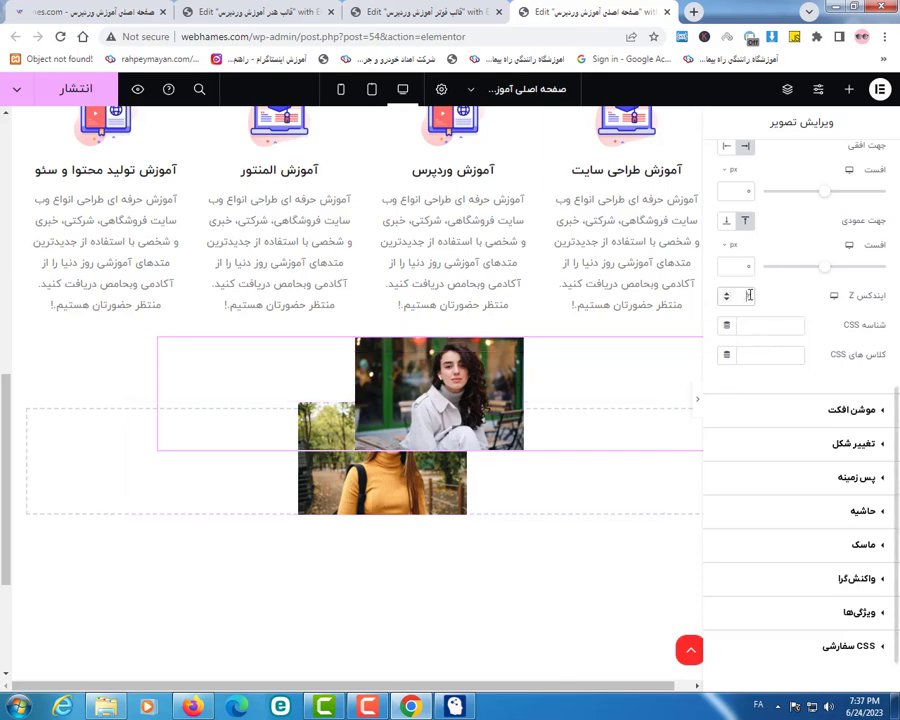
type("0")
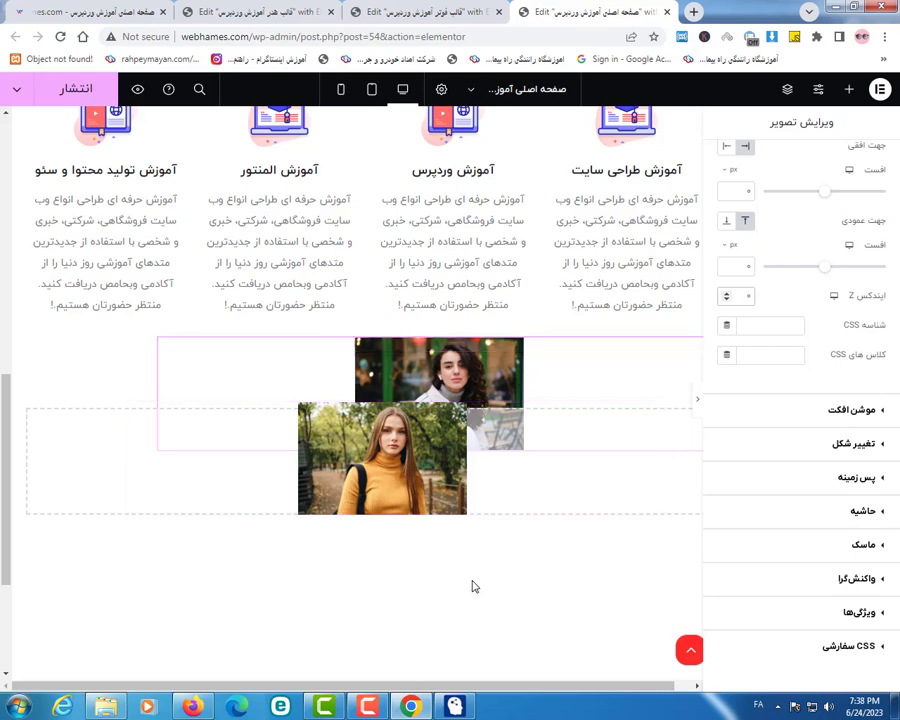
Step: Switch to the miMind mind map and collapse the responsive and z-index topic node
key("alt+Tab")
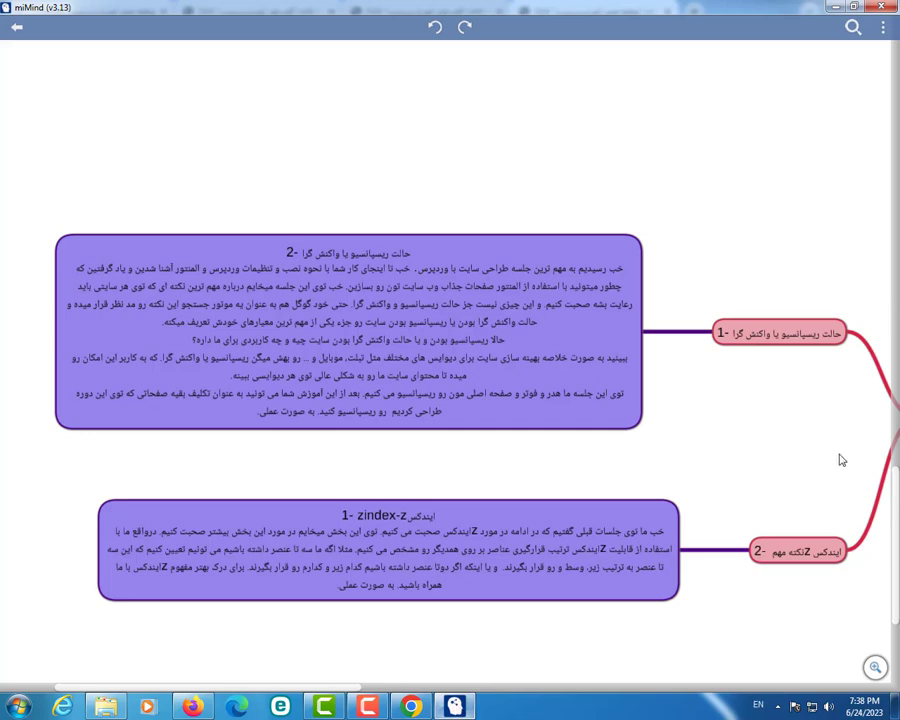
scroll(840, 456, "down", 4)
left_click_drag(832, 444, 455, 438)
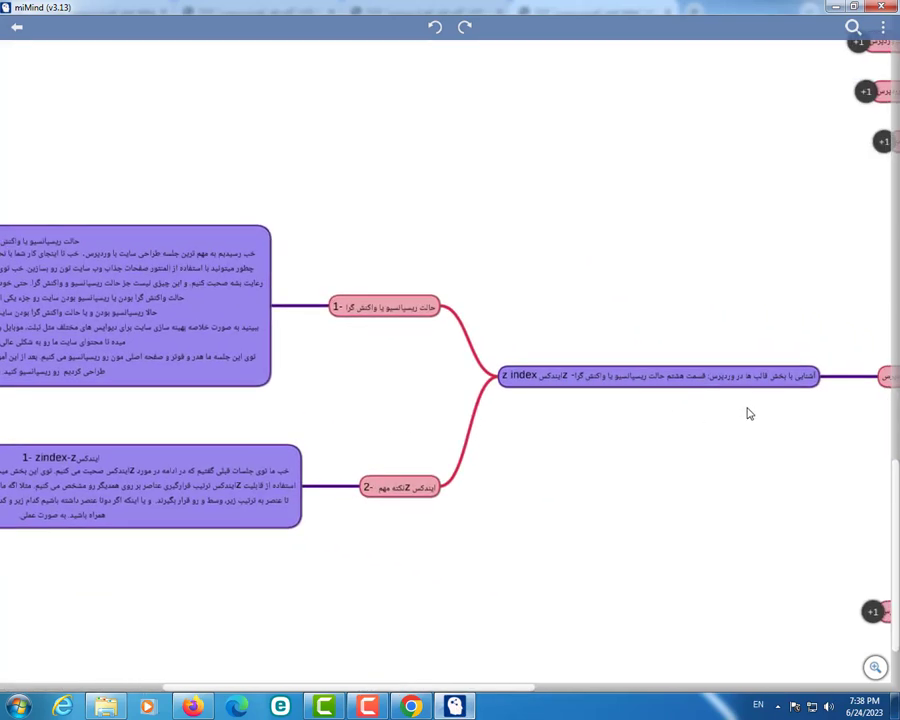
left_click(740, 376)
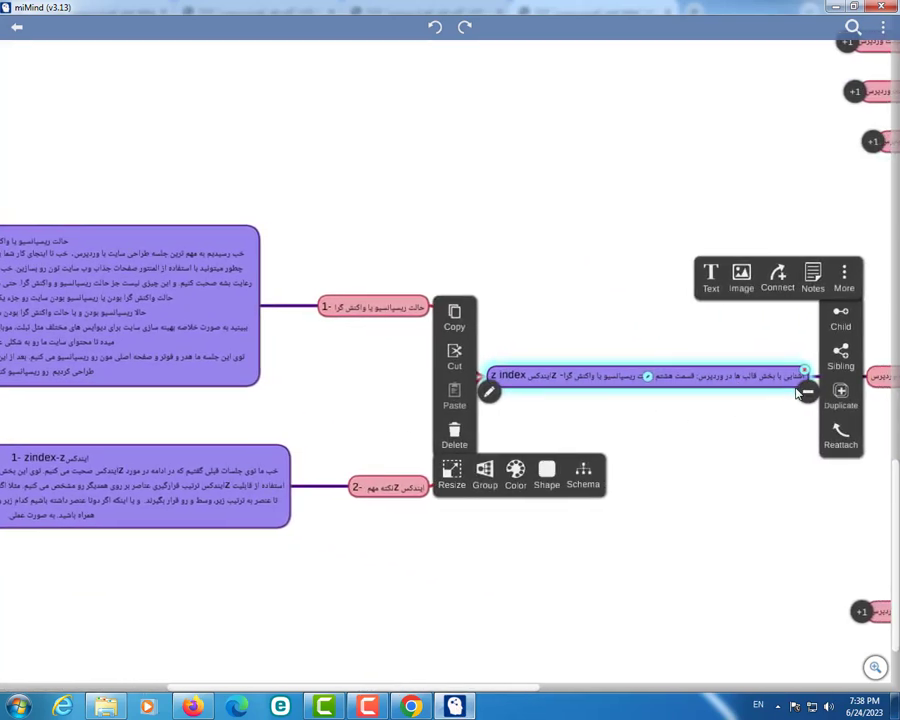
left_click(812, 391)
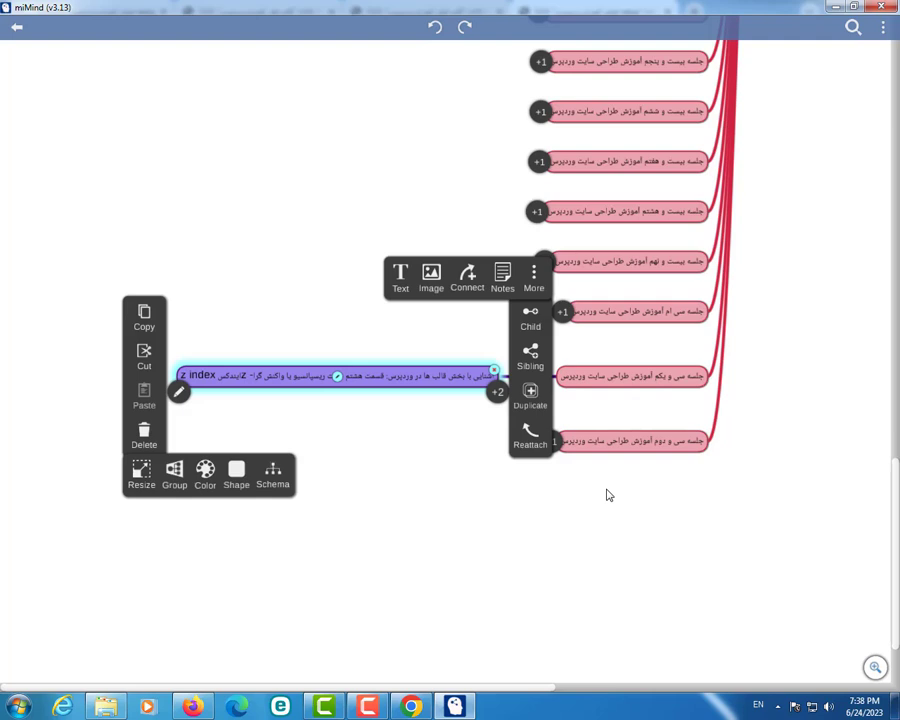
Step: Collapse the thirty-first session's branch and return to the map's central WordPress site design topic
left_click(653, 403)
left_click(647, 384)
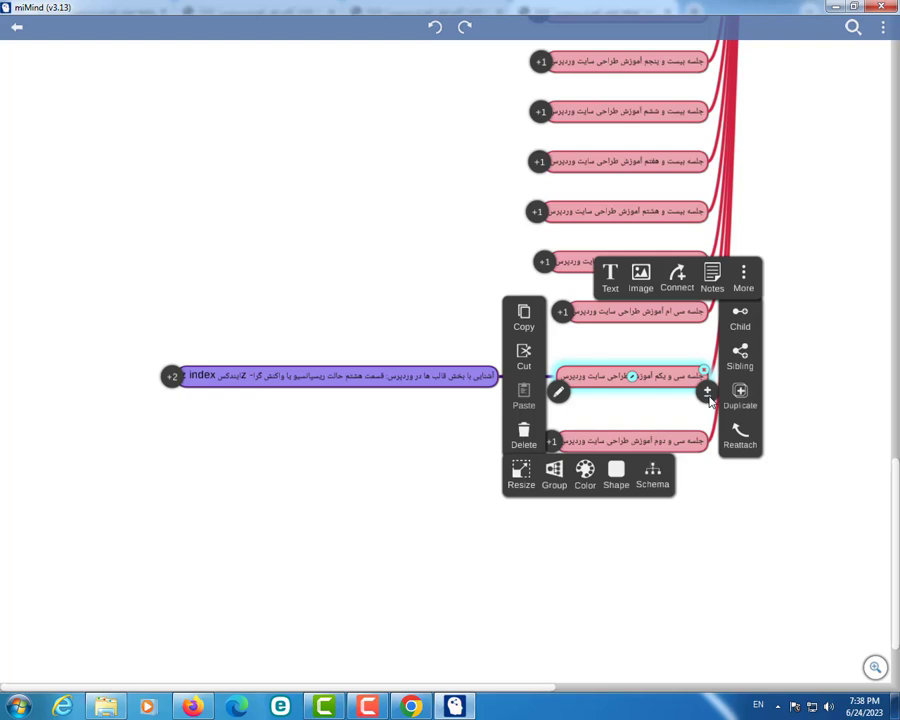
left_click(709, 397)
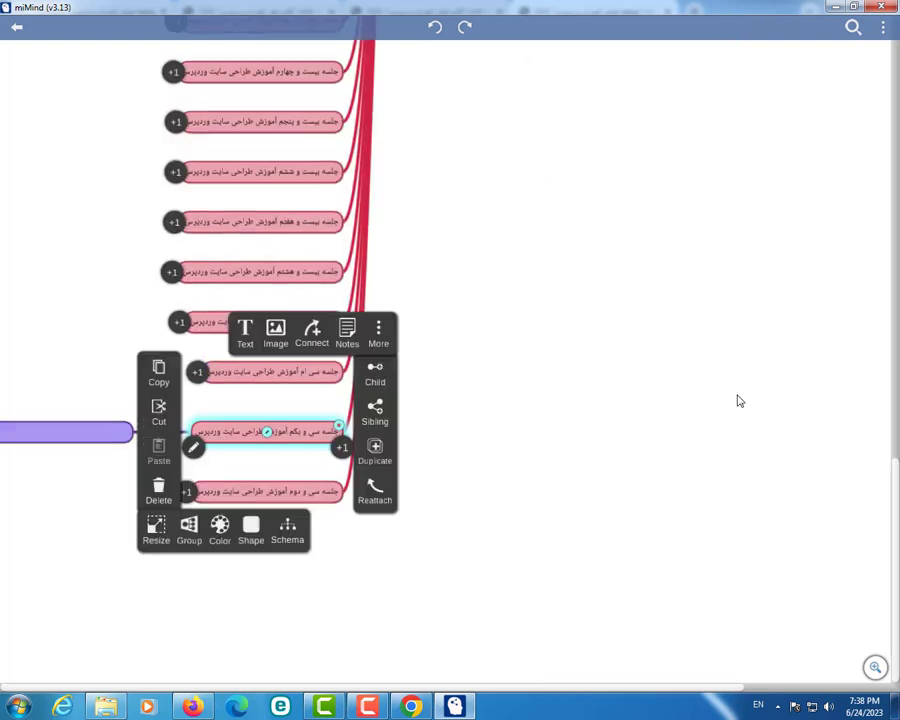
left_click(712, 141)
left_click_drag(686, 258, 650, 375)
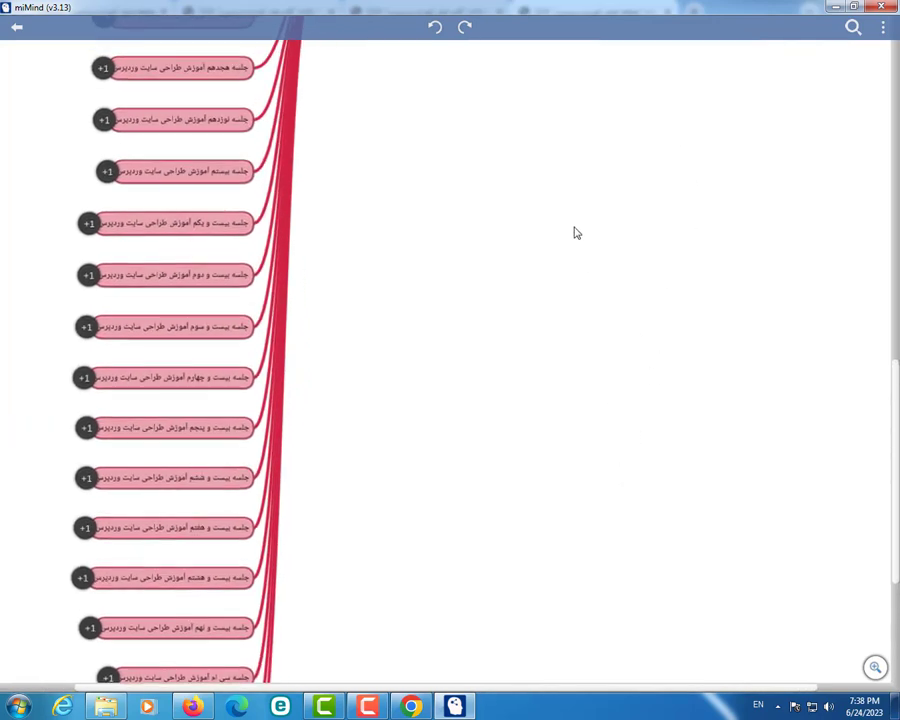
scroll(573, 224, "down", 4)
left_click_drag(700, 183, 693, 382)
scroll(619, 301, "up", 4)
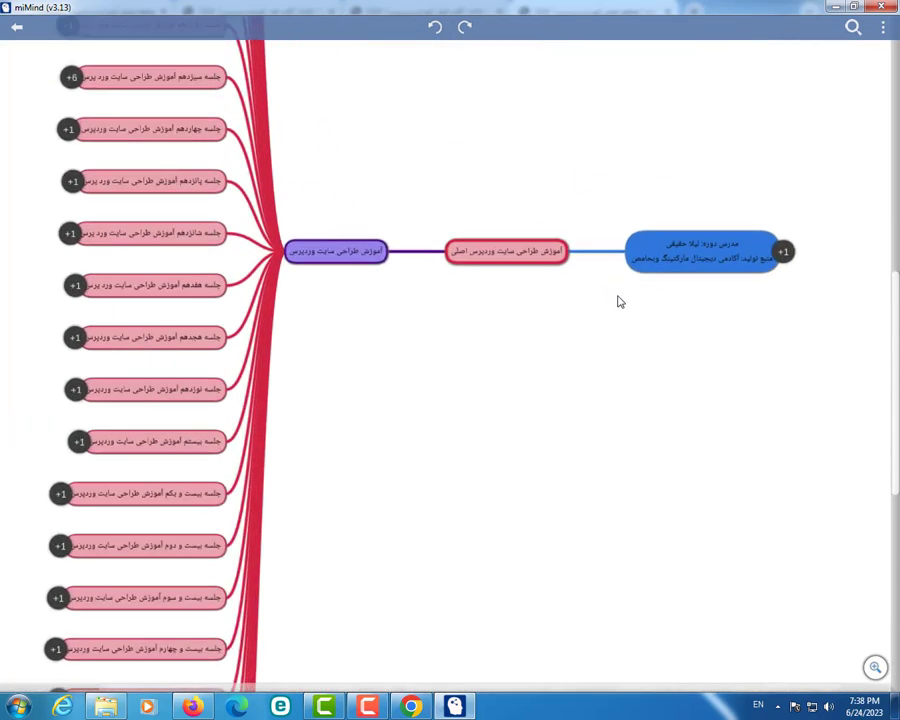